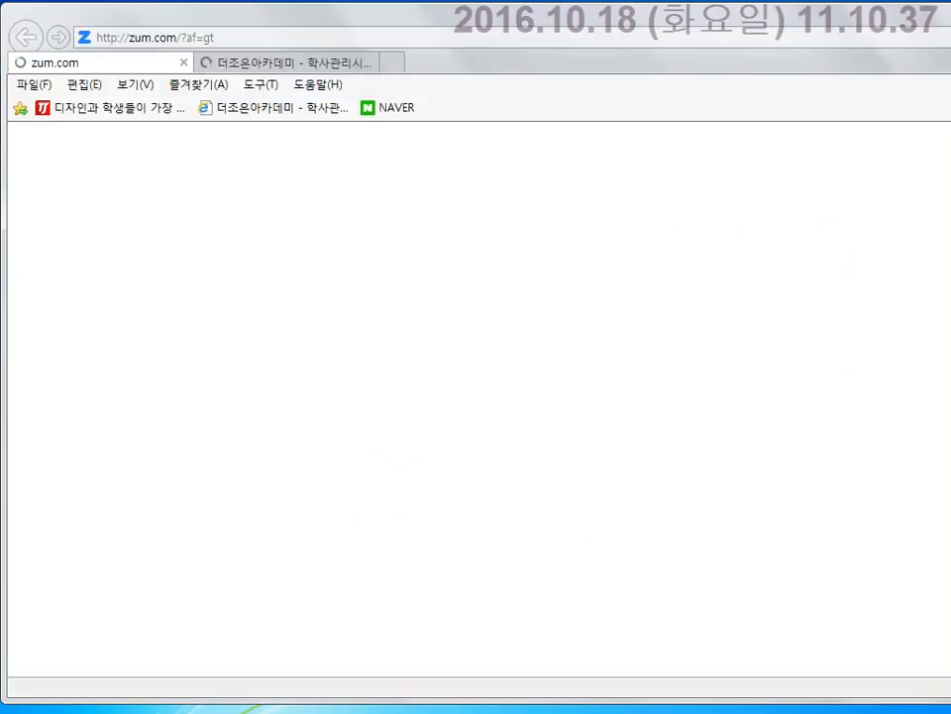
Search for '한국세무사회' from the Naver home page.
click(402, 109)
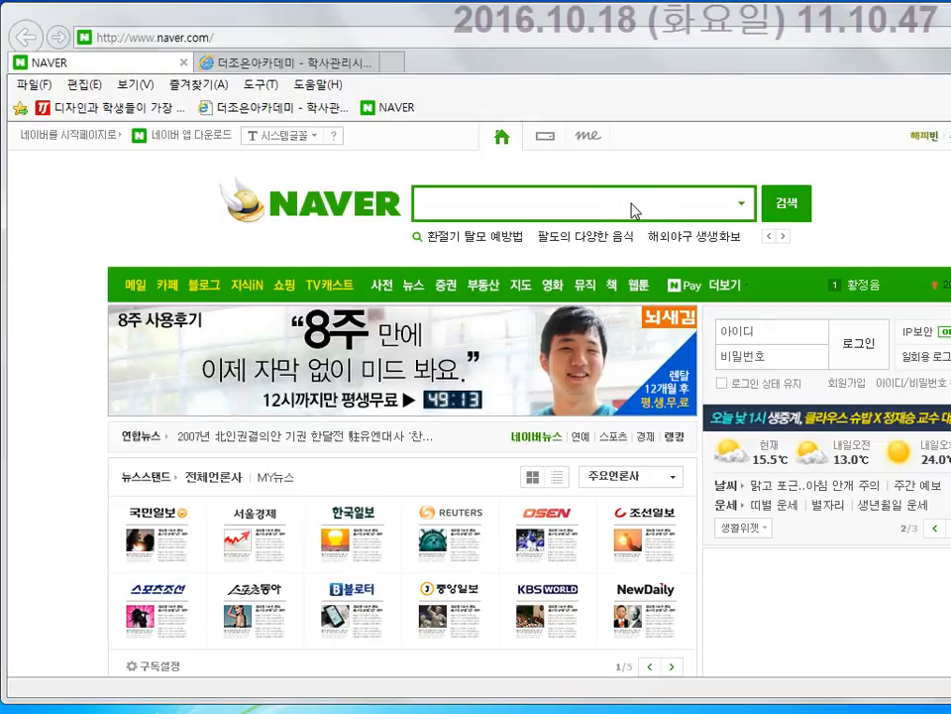
text(ㅎ)
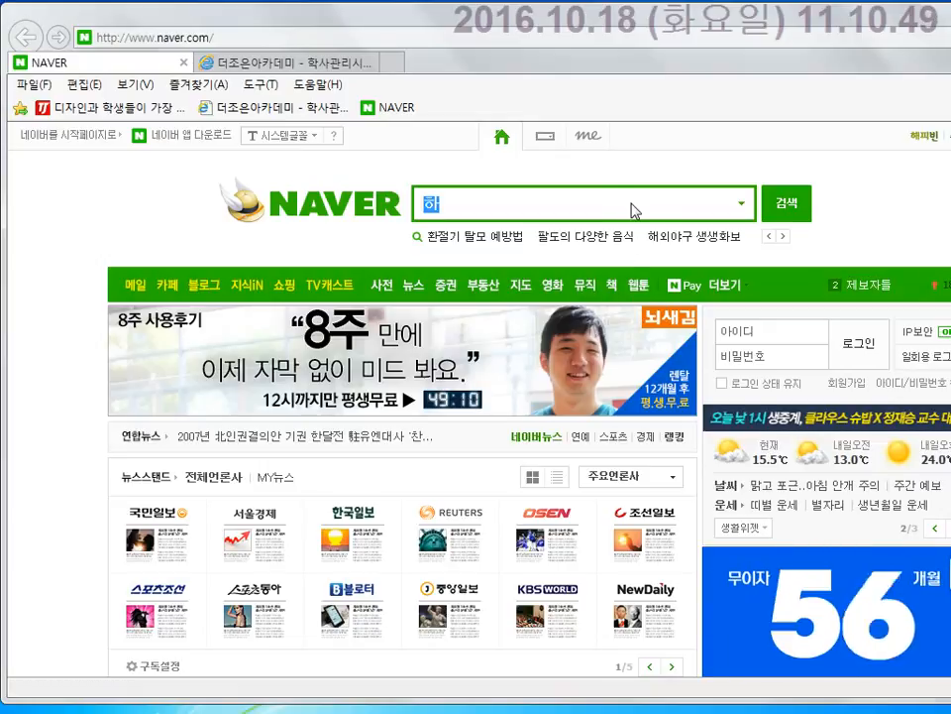
text(ㅏㄴㄱㅜㄱㅅㅔㅁㅜㅅㅏ)
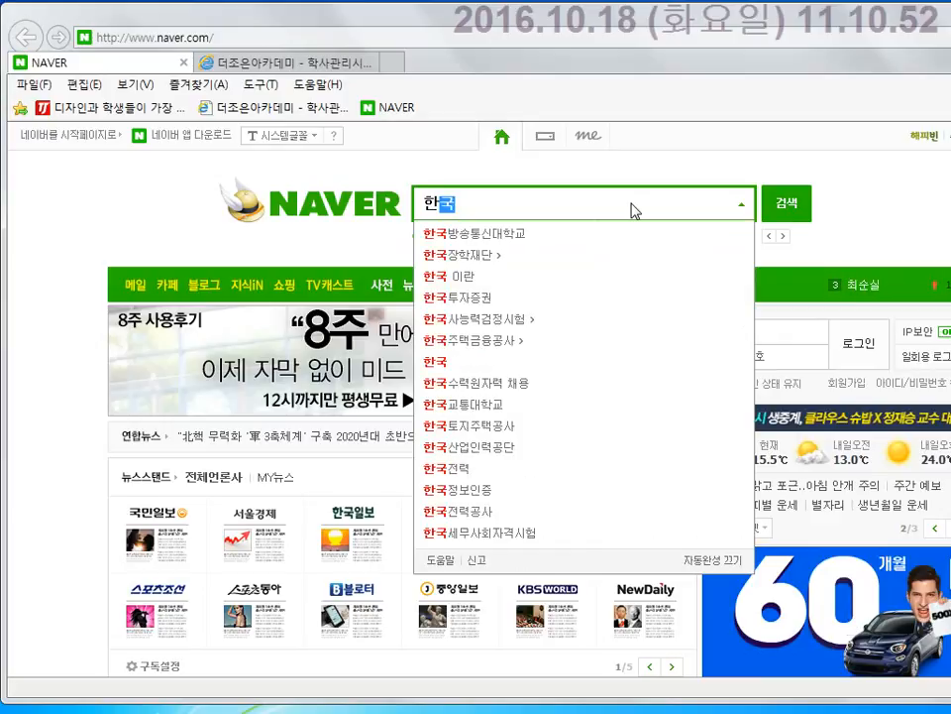
text(ㅎㅗㅣ)
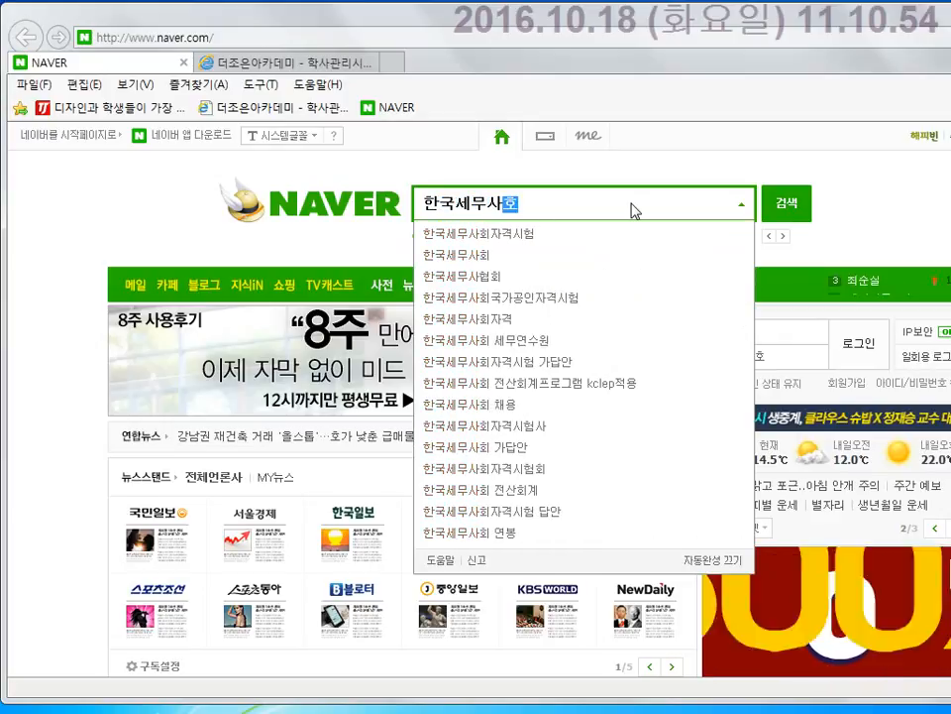
key(Return)
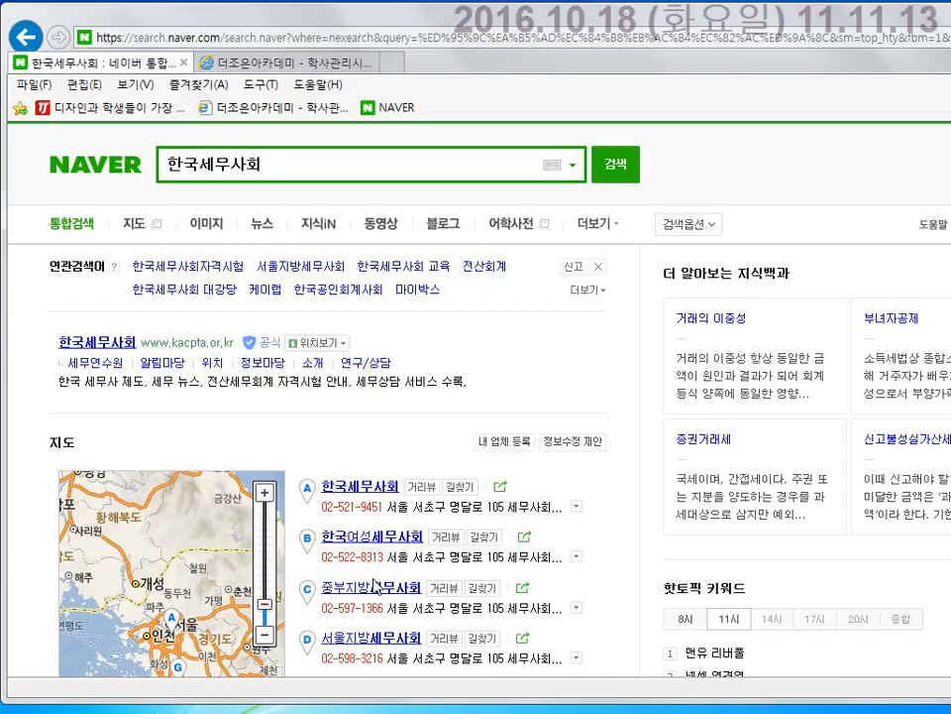
Launch ZoomIt64.exe from the D: drive.
key(super+e)
double_click(882, 151)
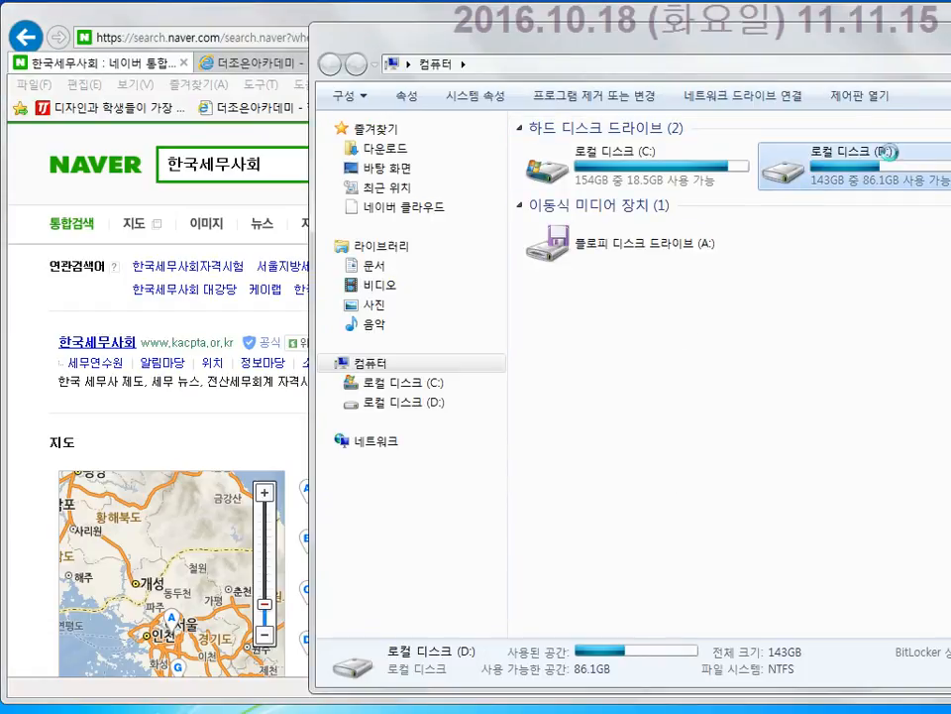
scroll(707, 442, down, 6)
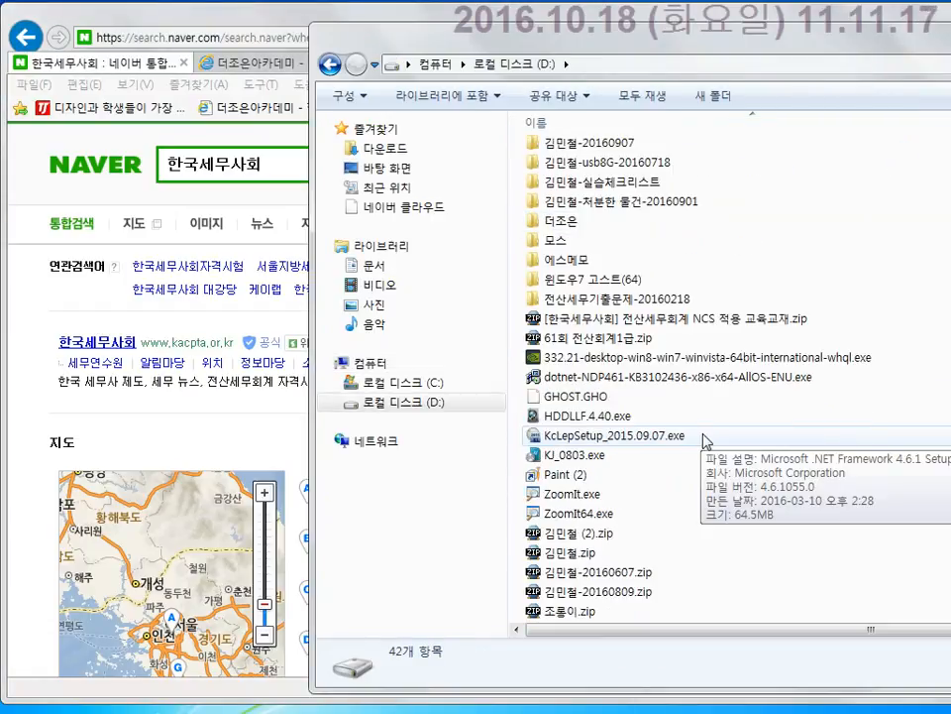
click(585, 515)
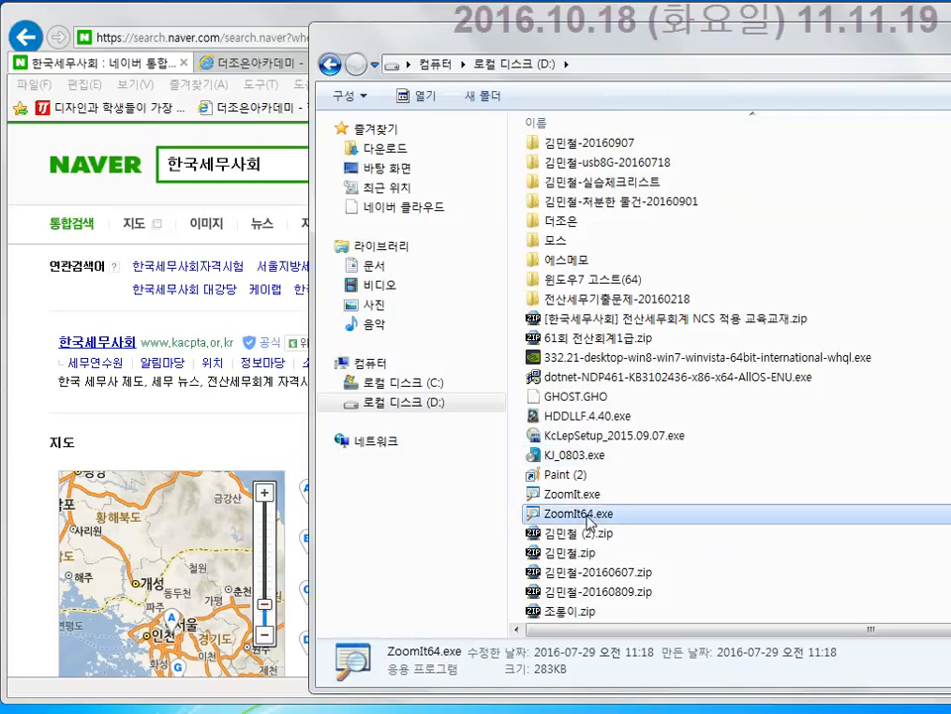
key(alt+F4)
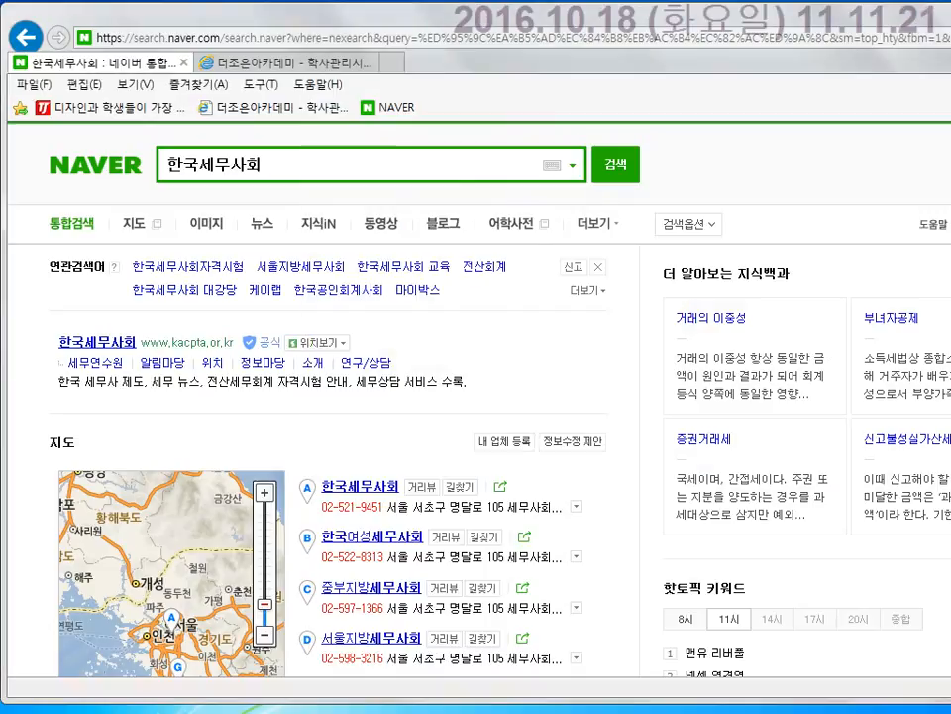
Box the official 한국세무사회 result with ZoomIt, then open kacpta.or.kr from it.
key(ctrl+1)
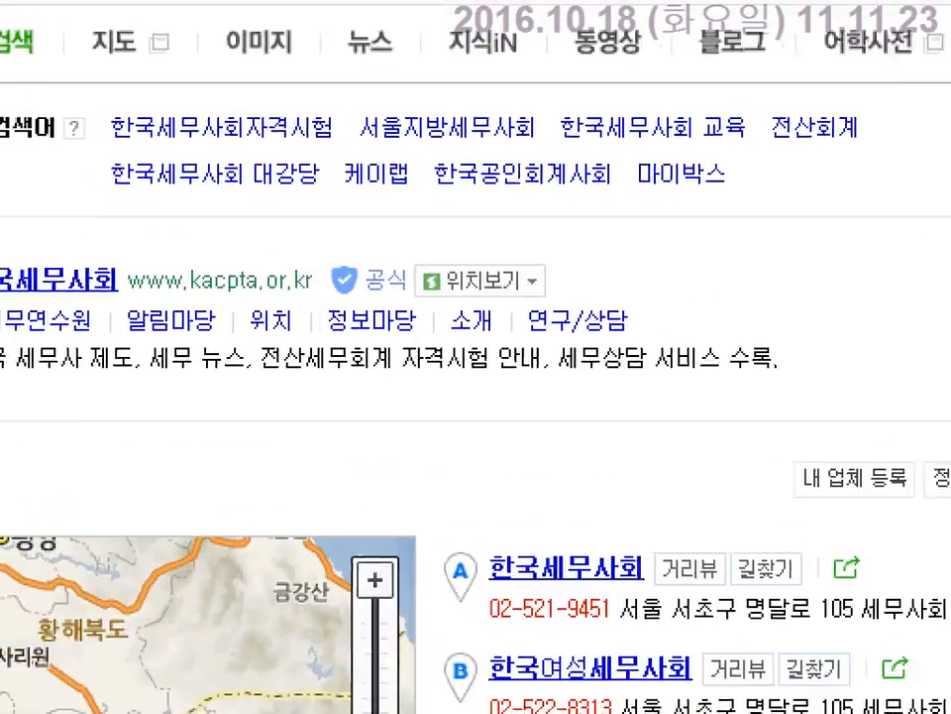
click(563, 416)
drag(79, 266, 763, 339)
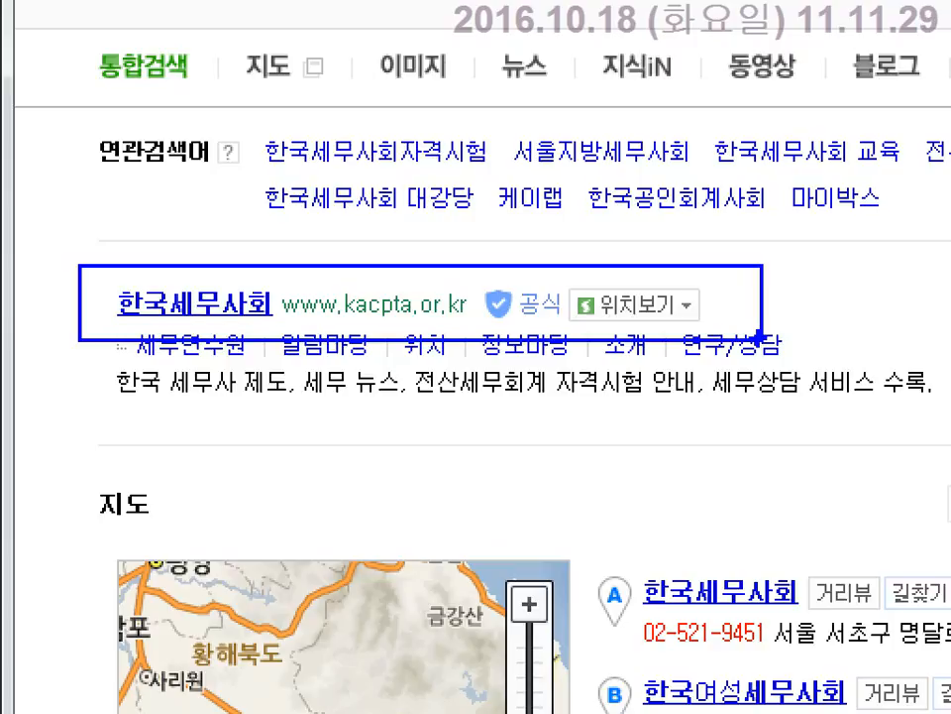
key(Escape)
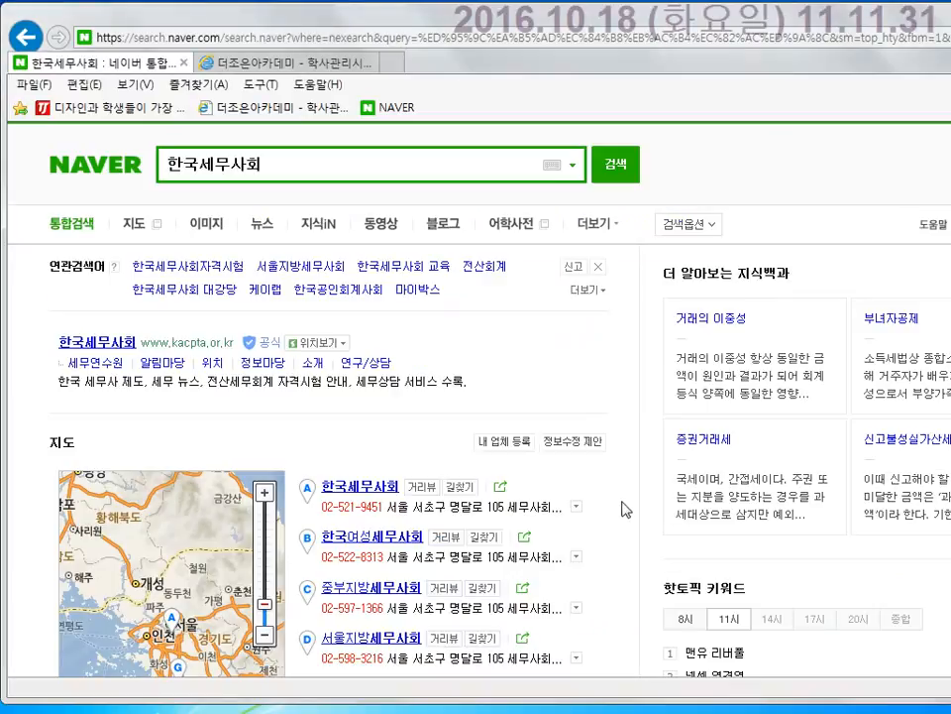
click(121, 343)
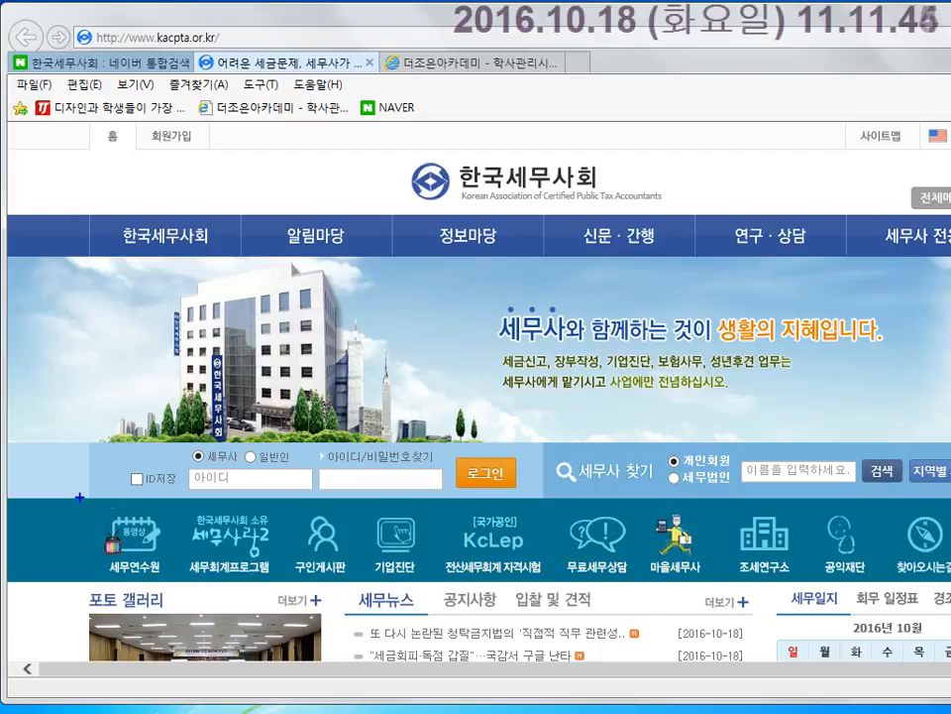
Outline the shortcut row and KcLep exam icon, then open license.kacpta.or.kr.
mouse_move(81, 498)
mouse_down()
mouse_move(734, 573)
mouse_move(942, 575)
mouse_up()
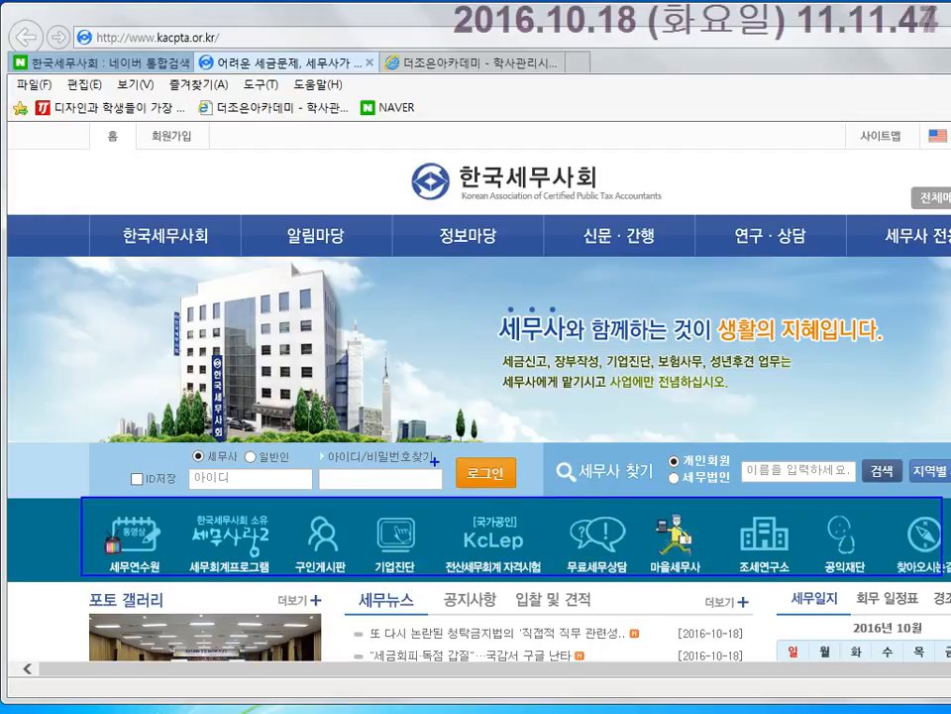
drag(433, 458, 562, 611)
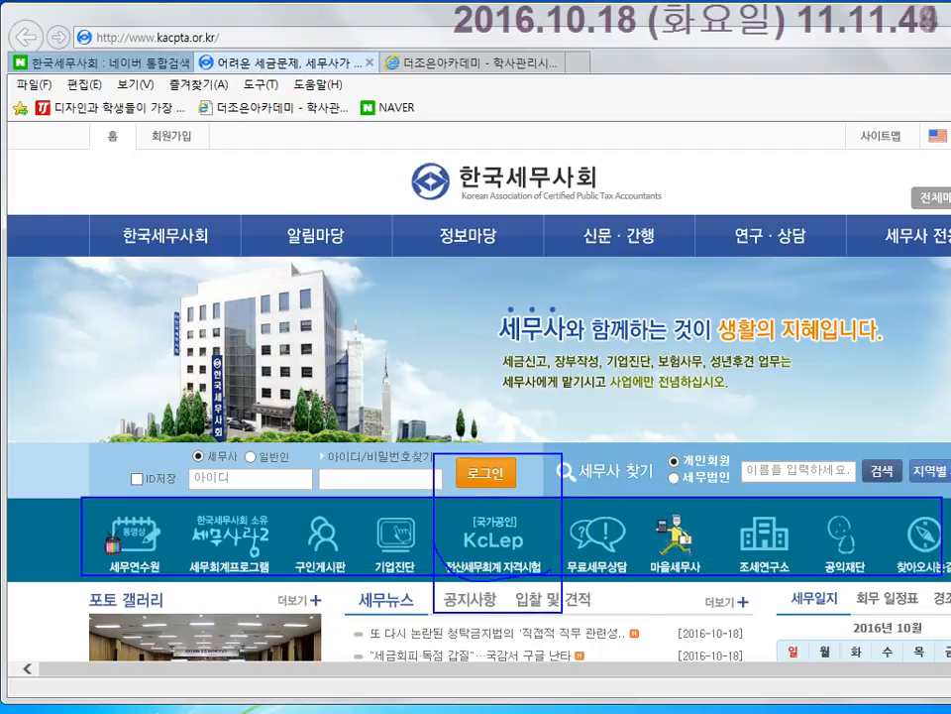
mouse_move(434, 541)
mouse_down()
mouse_move(488, 496)
mouse_move(542, 548)
mouse_up()
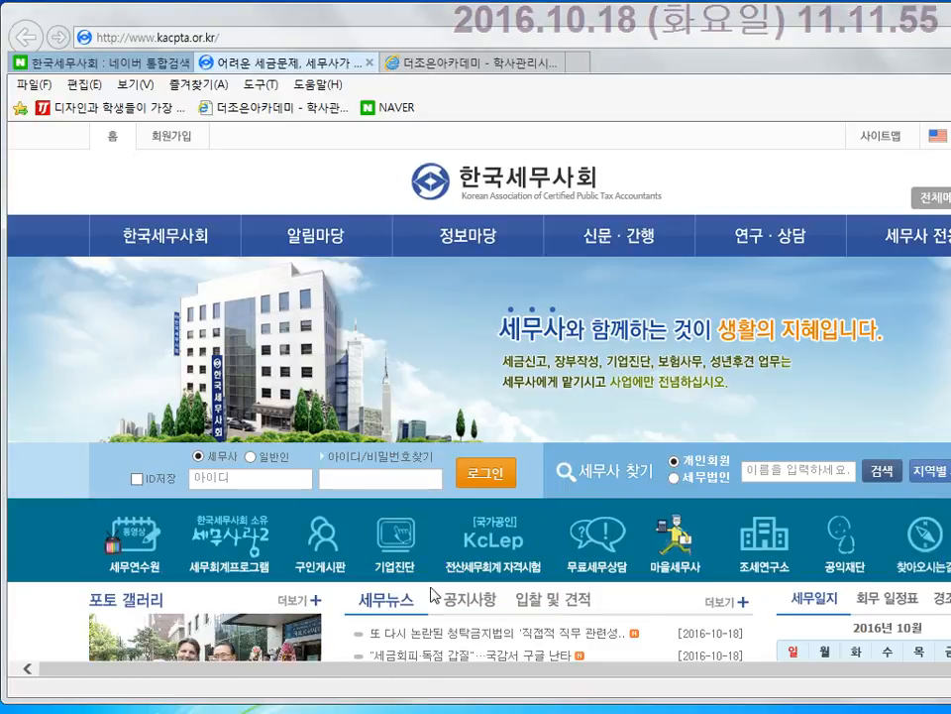
click(469, 600)
click(575, 599)
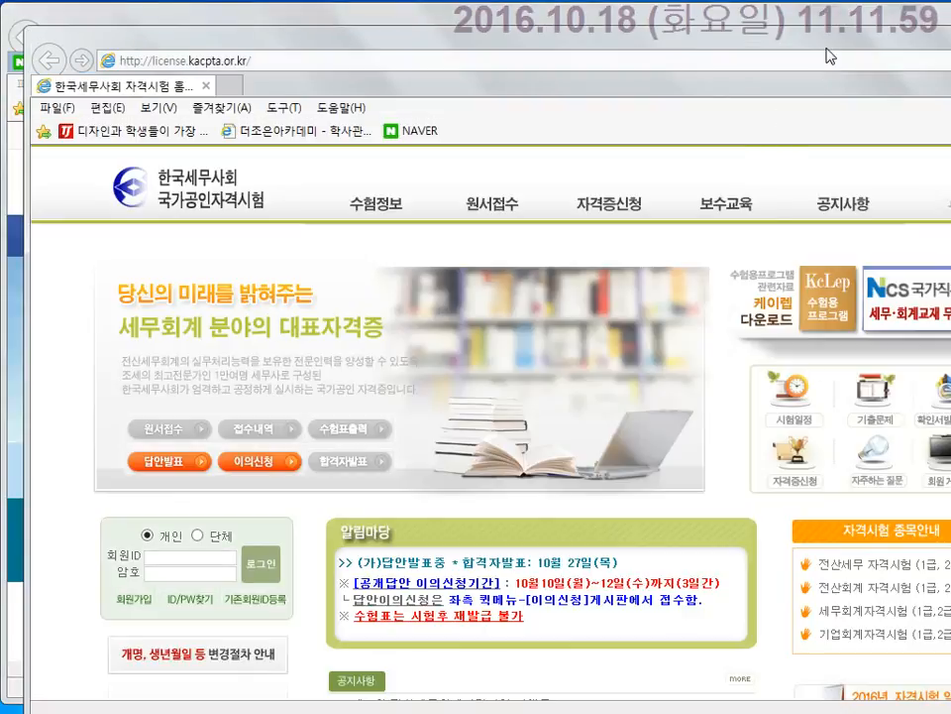
Maximize the exam site, open 시험일정, and box the 제69회 exam row.
double_click(745, 37)
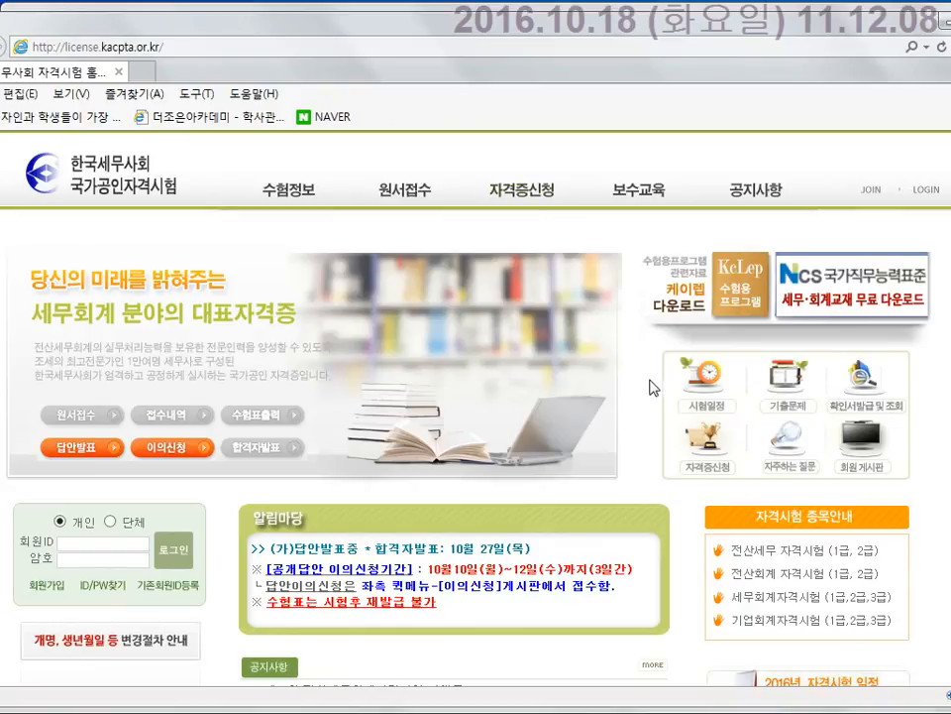
click(701, 395)
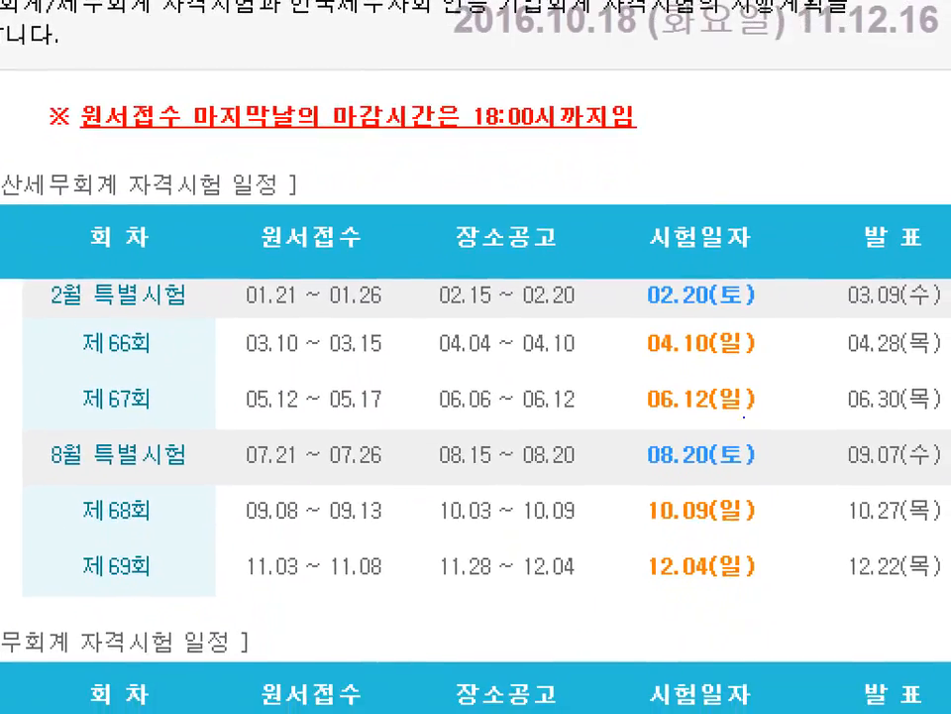
mouse_move(61, 580)
mouse_down()
mouse_move(455, 610)
mouse_move(949, 592)
mouse_up()
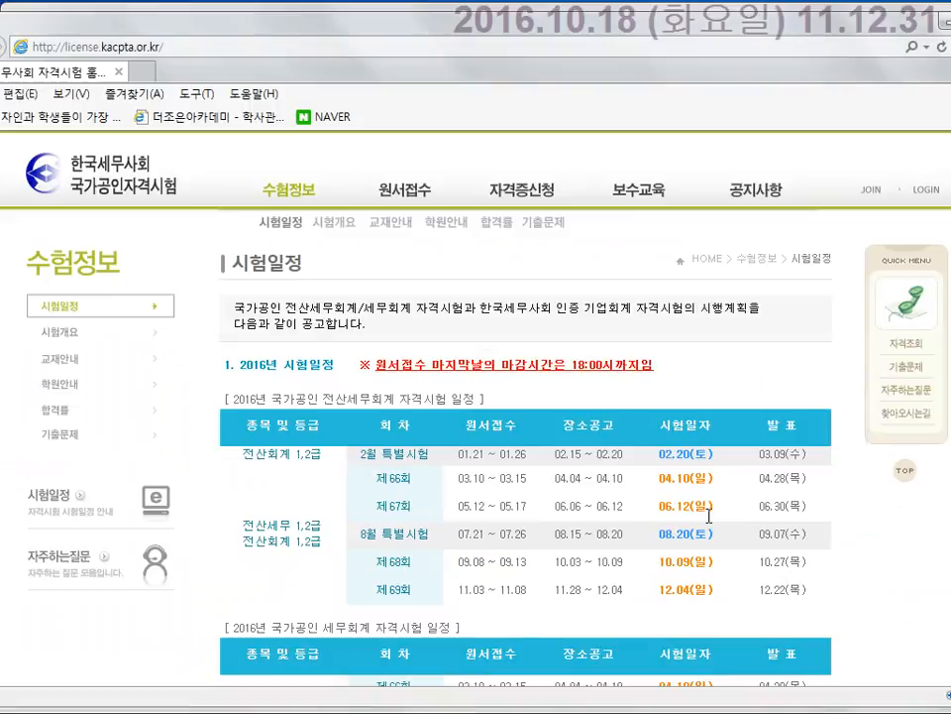
Return to the exam home page and box the KcLep and NCS download banners.
click(99, 176)
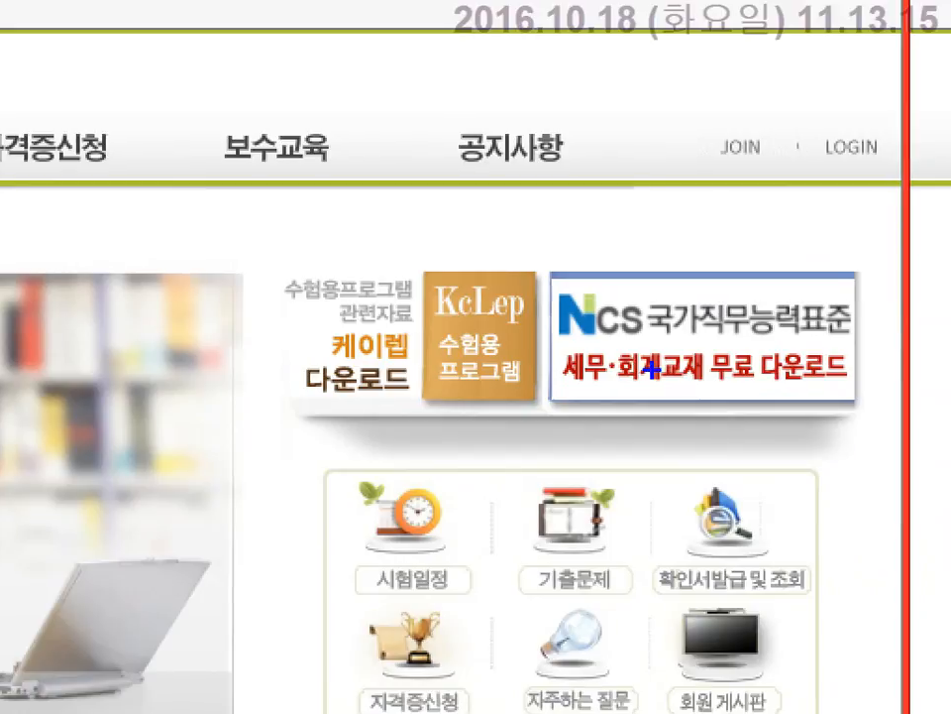
mouse_move(410, 249)
mouse_down()
mouse_move(519, 418)
mouse_move(543, 416)
mouse_up()
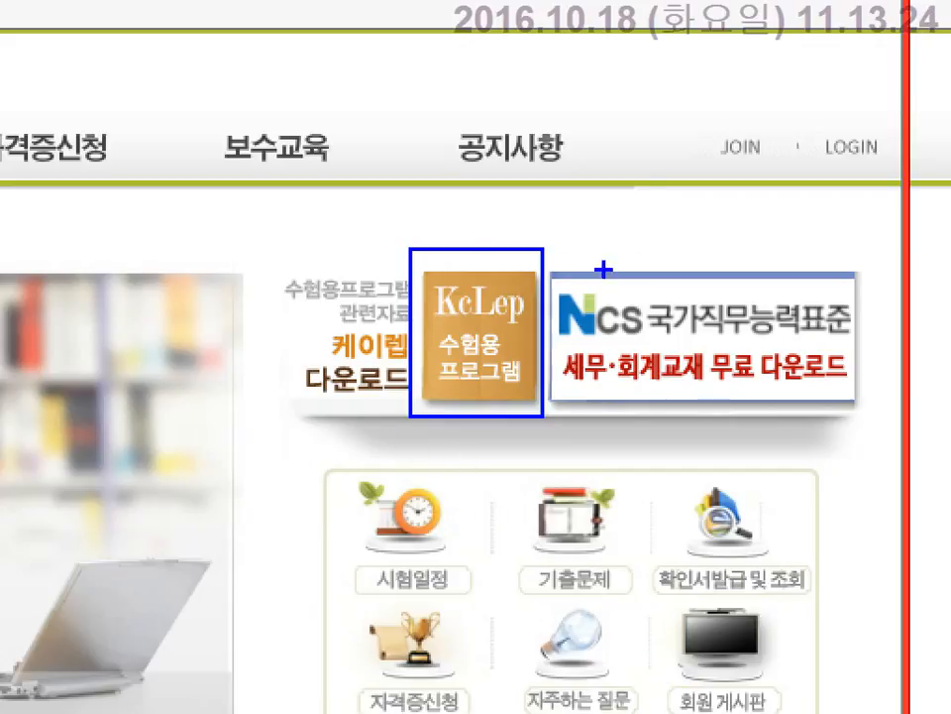
drag(557, 260, 866, 406)
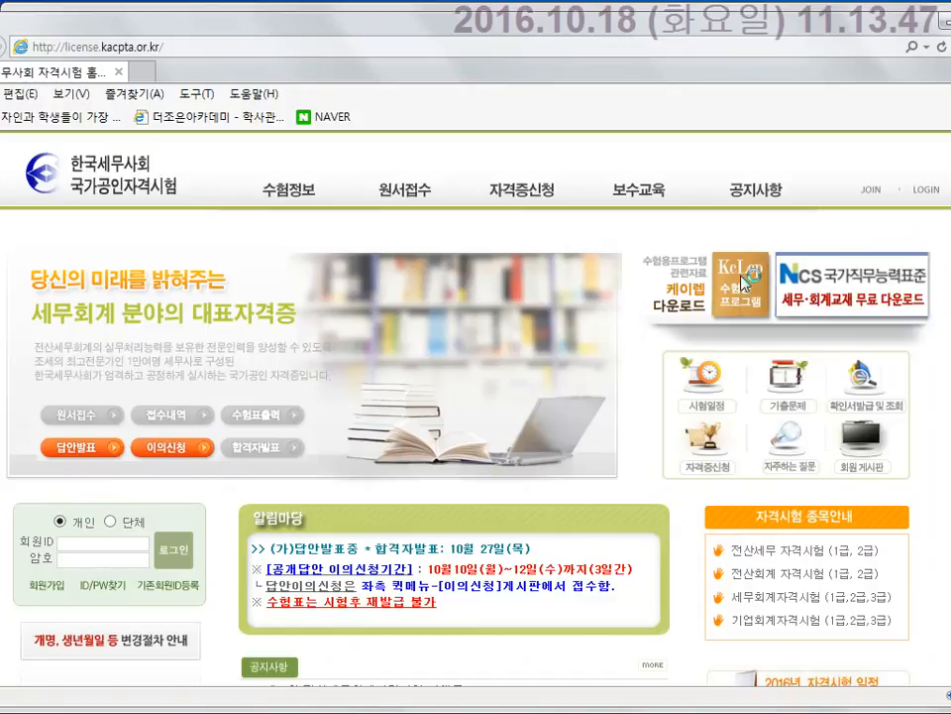
Download KcLepSetup_2016.08.26.exe and choose 저장 to save it.
click(745, 283)
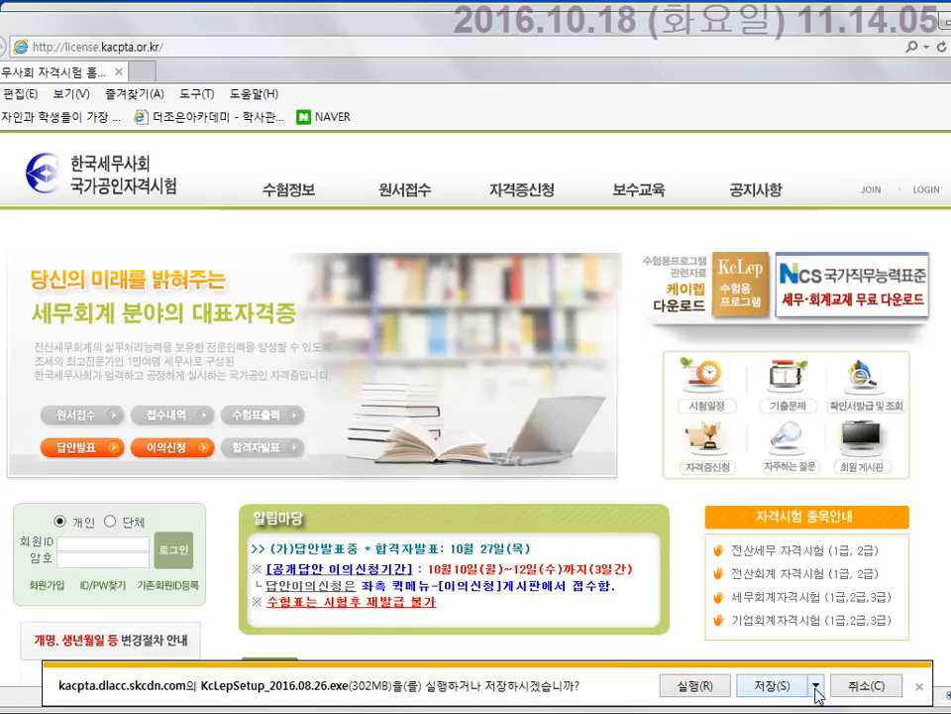
click(816, 687)
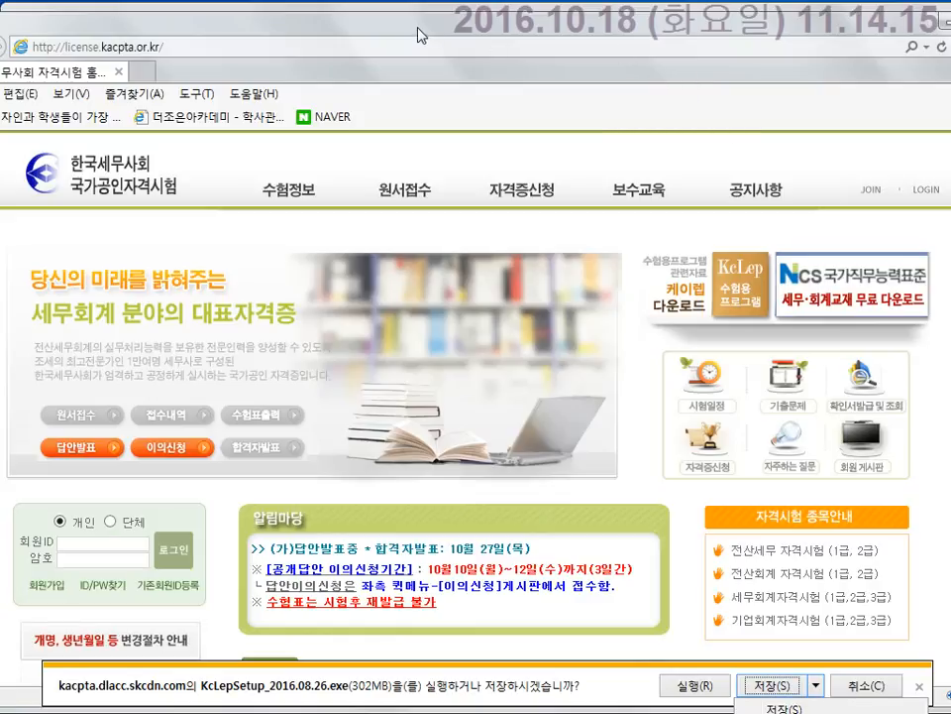
drag(418, 27, 414, 3)
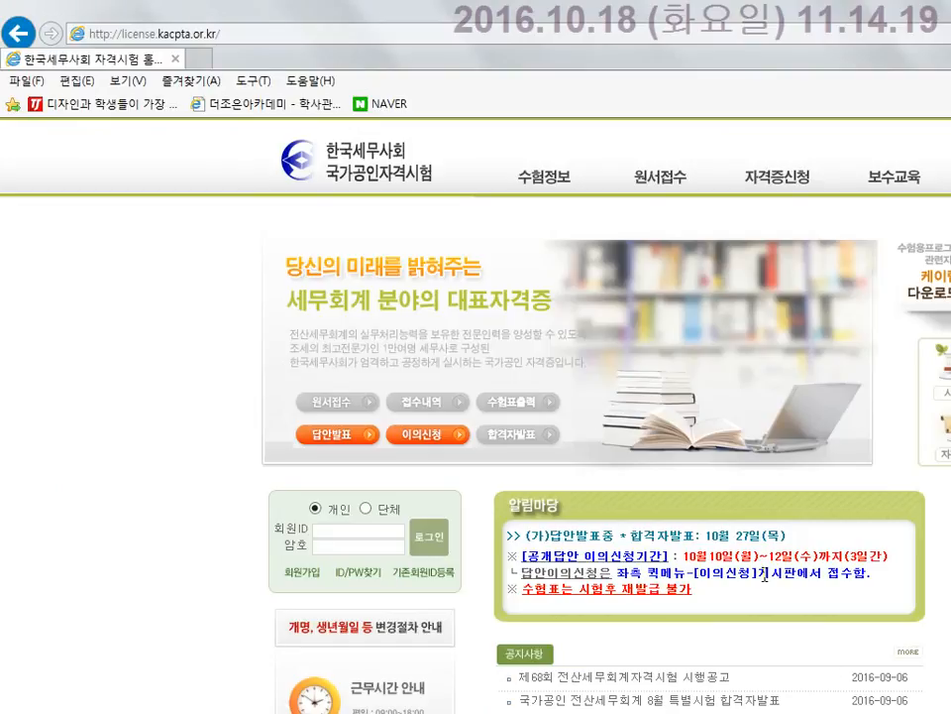
click(949, 10)
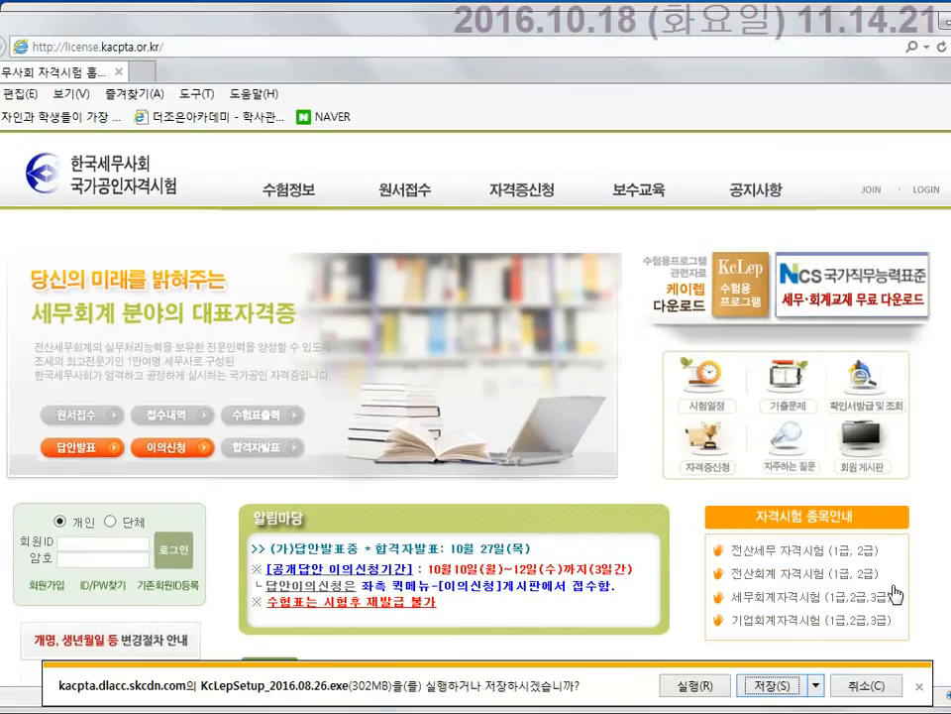
click(783, 686)
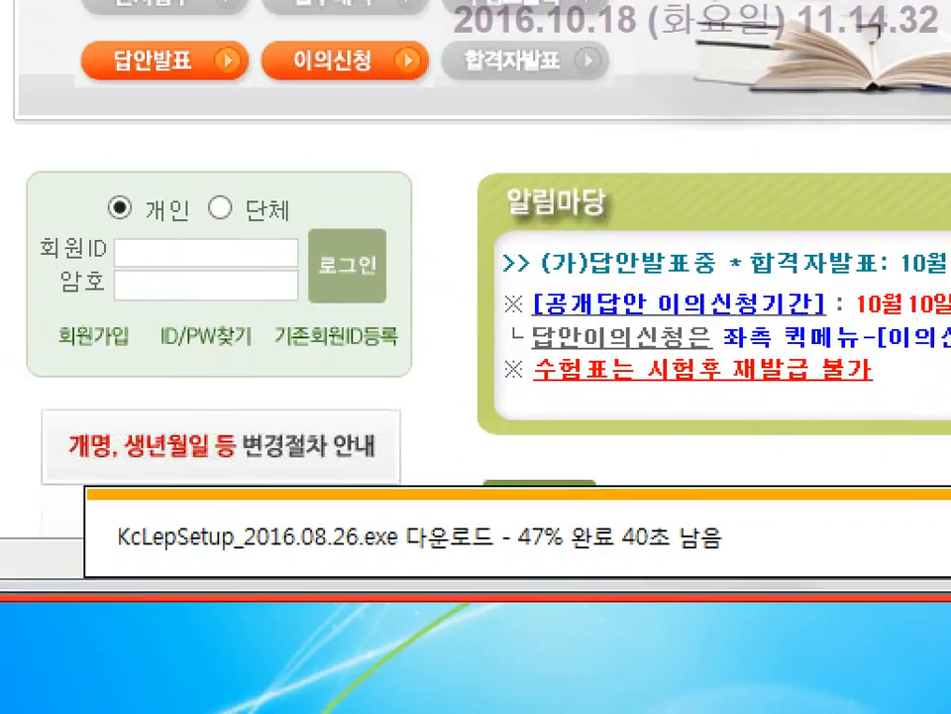
Box the downloading KcLepSetup file name and wait for the download to finish.
drag(207, 501, 380, 568)
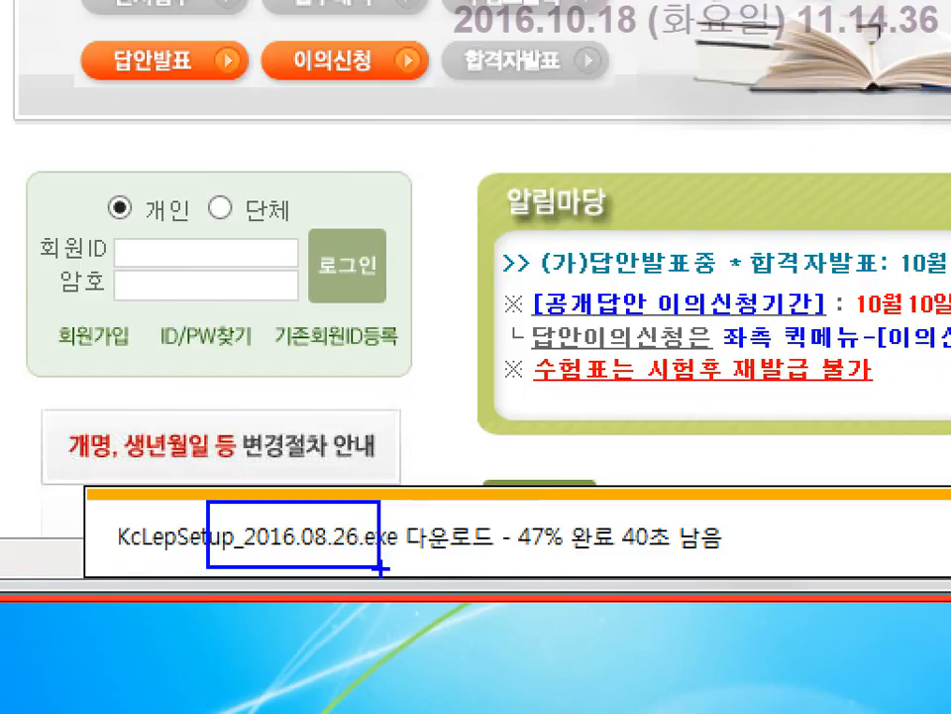
key(Escape)
mouse_move(496, 712)
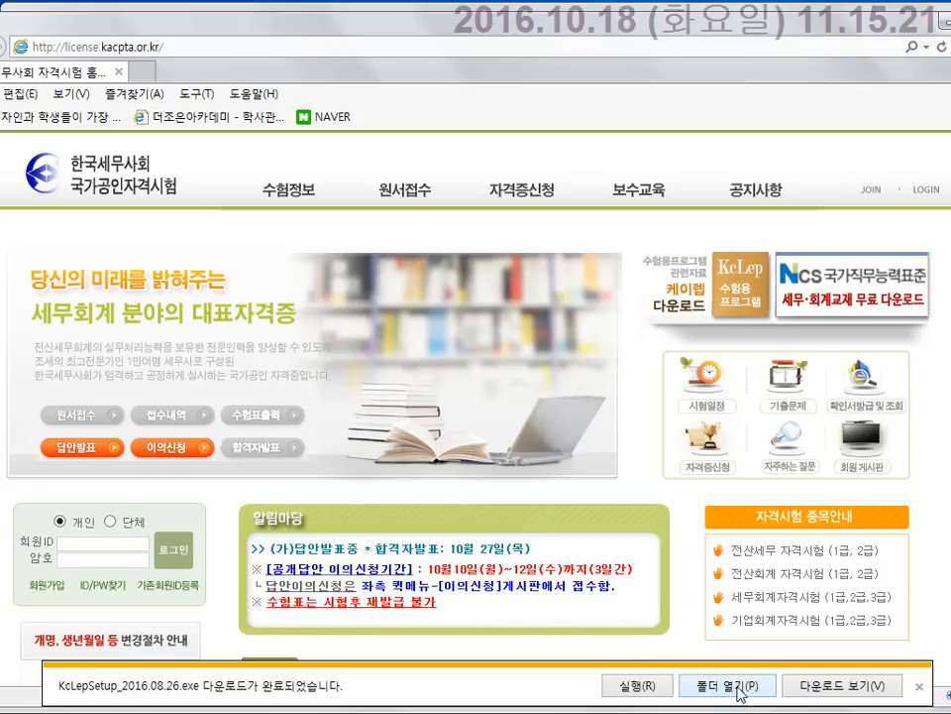
View the setup file in Downloads, close the folder and exam window, returning to kacpta.or.kr.
click(738, 692)
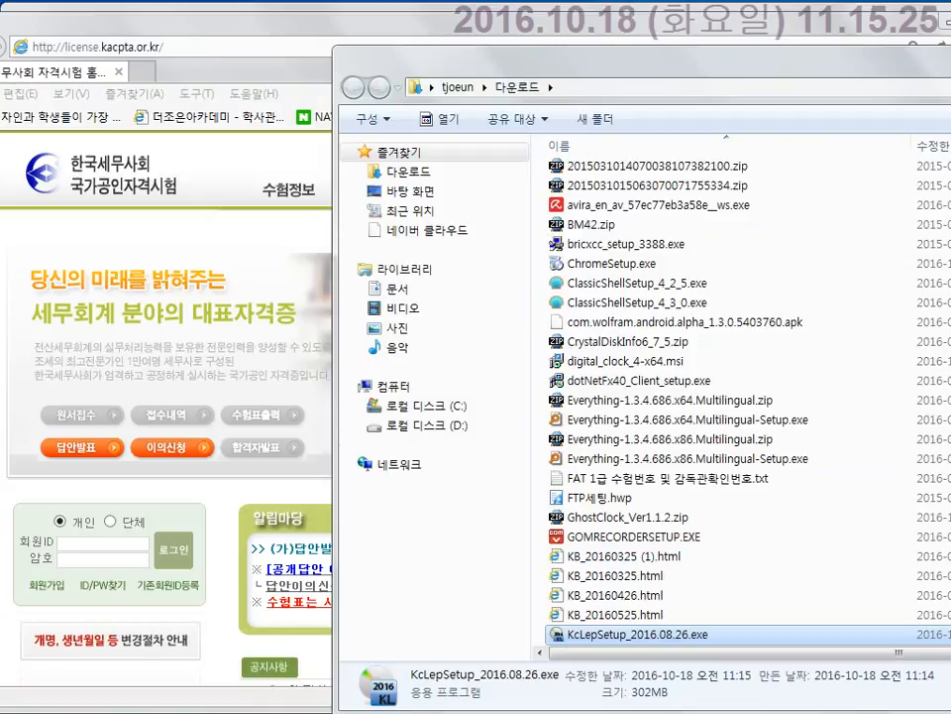
key(alt+F4)
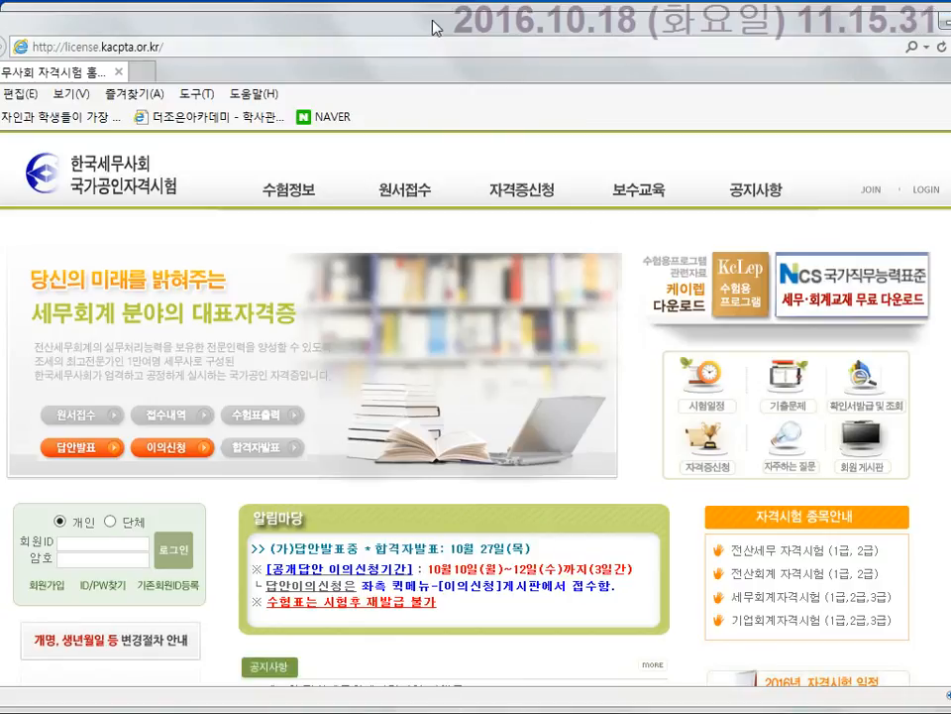
drag(386, 34, 342, 36)
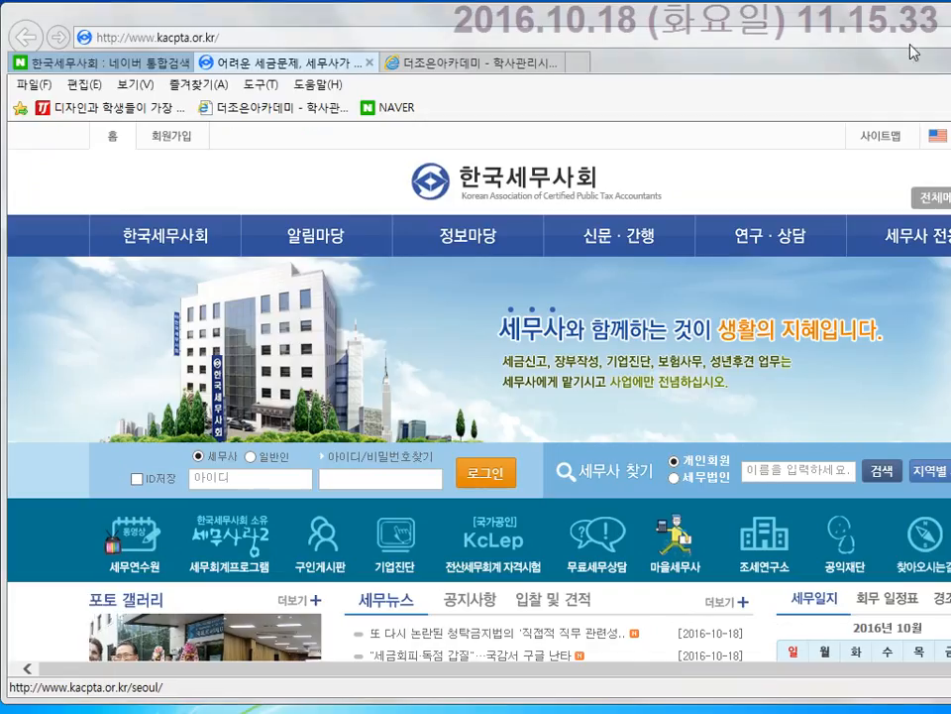
key(alt+F4)
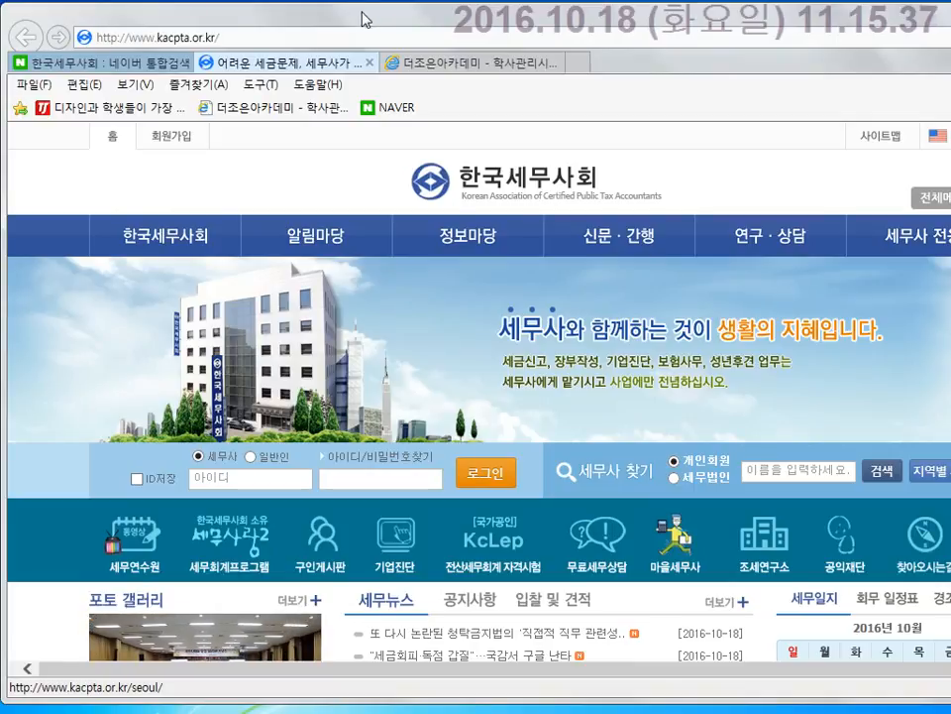
drag(845, 14, 697, 15)
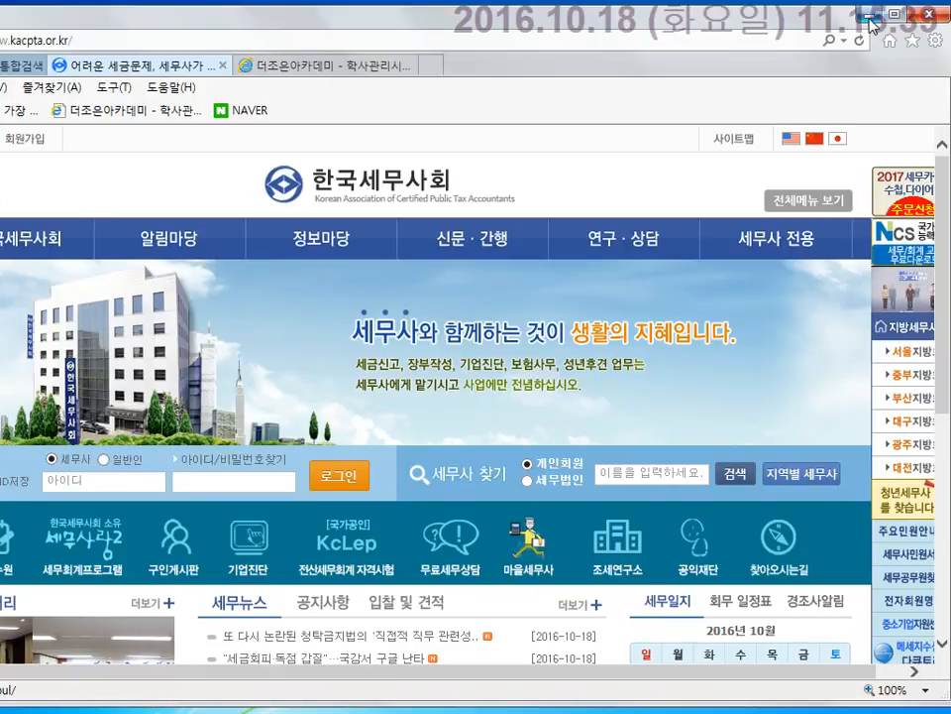
Minimize the homepage and recorder, then open the Downloads folder via Computer.
click(869, 17)
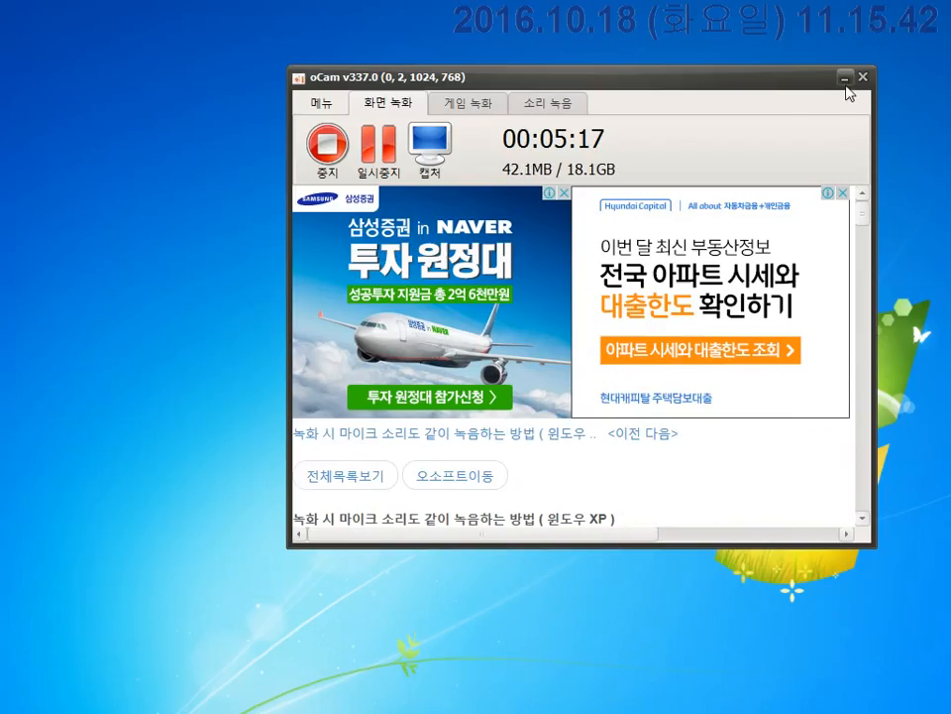
click(846, 78)
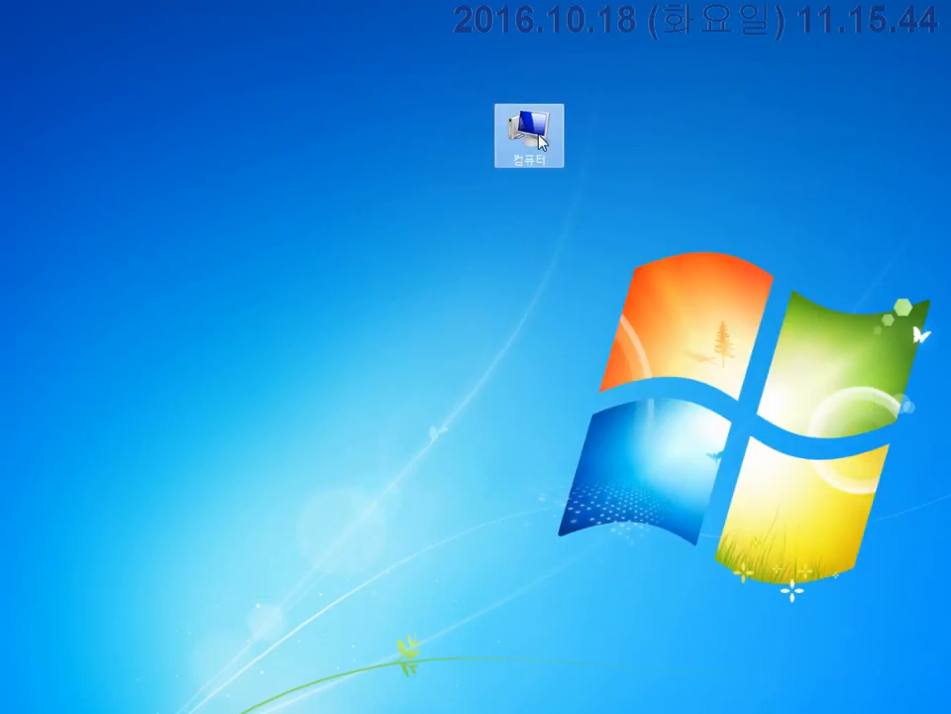
double_click(535, 132)
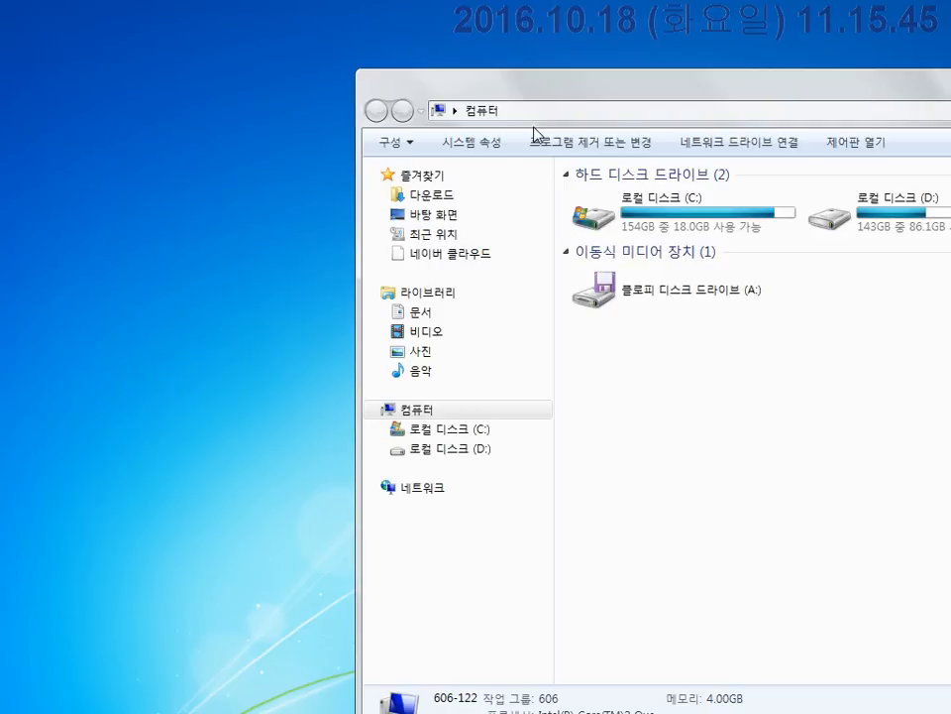
click(433, 203)
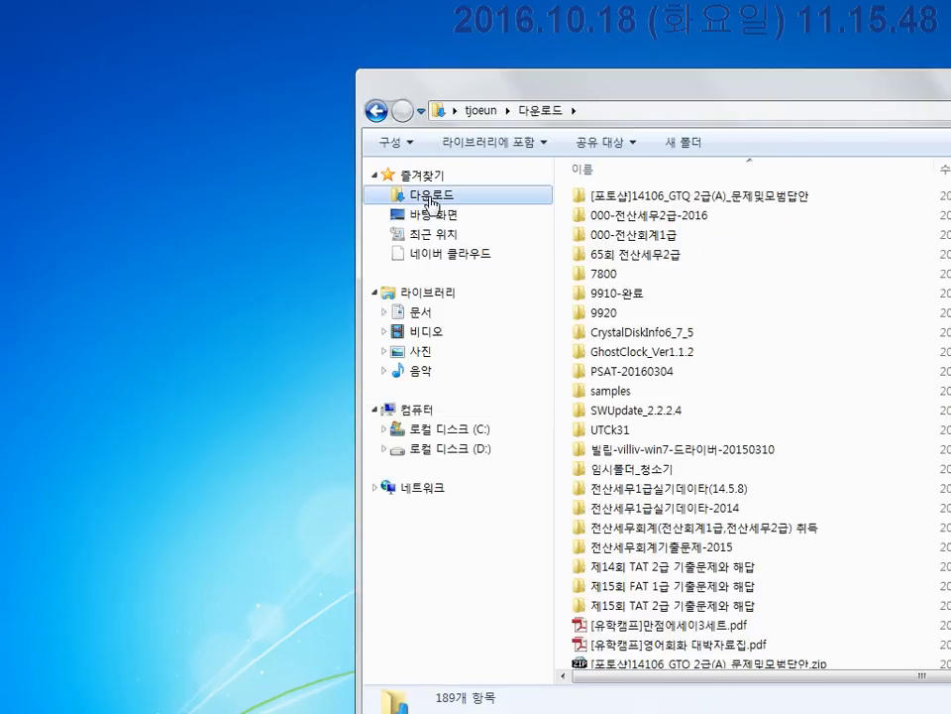
Select KcLepSetup_2016.08.26.exe and box its name, date and 309,585KB size.
click(651, 277)
scroll(651, 280, down, 1)
scroll(652, 284, down, 16)
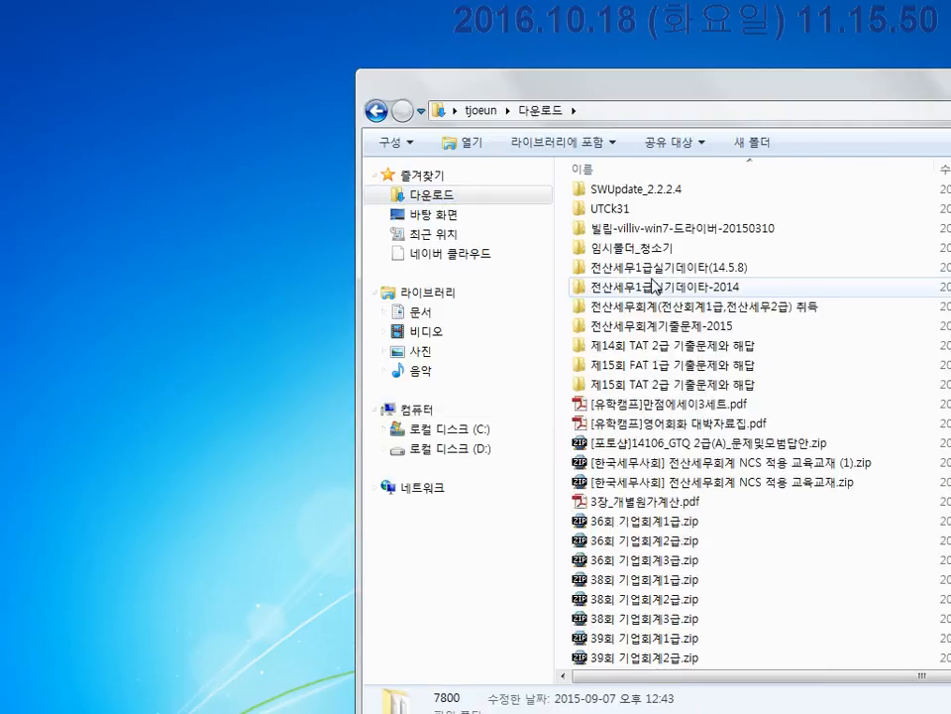
scroll(654, 283, down, 9)
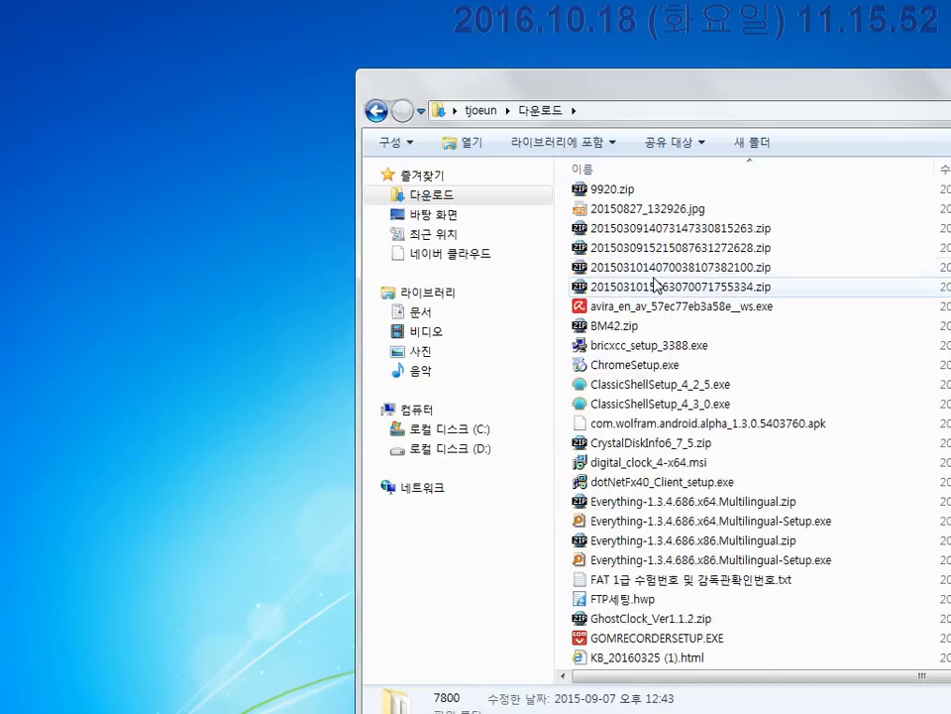
scroll(654, 283, down, 3)
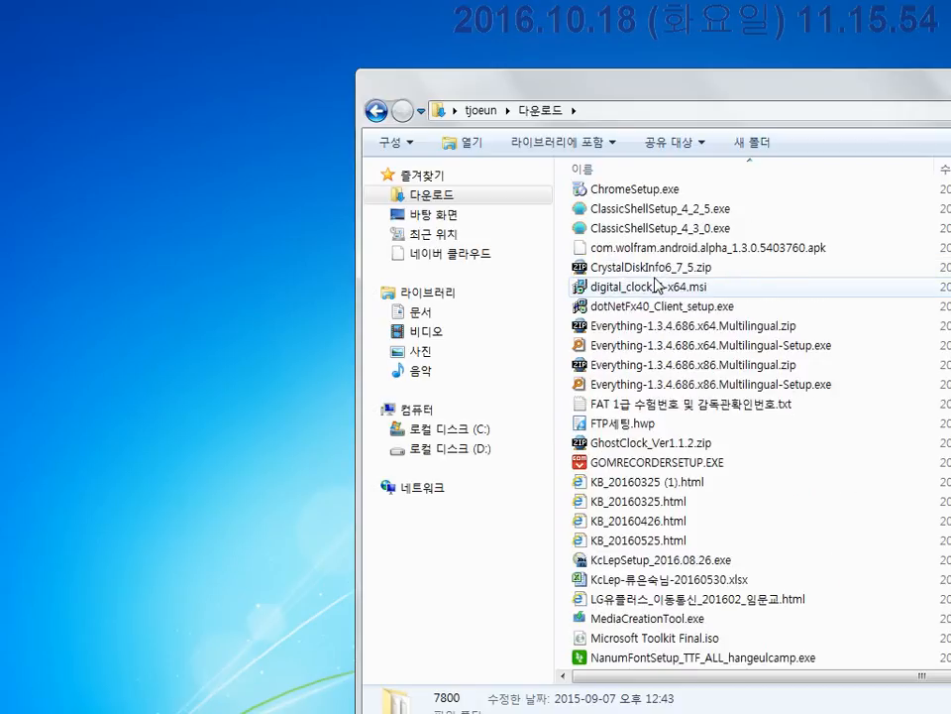
scroll(654, 283, down, 2)
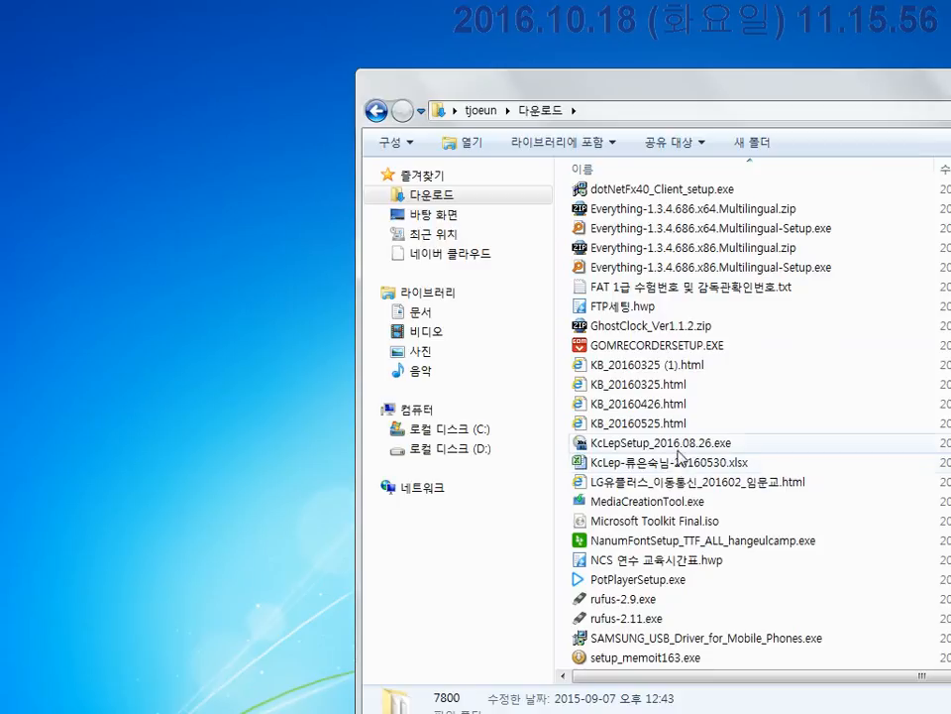
click(679, 443)
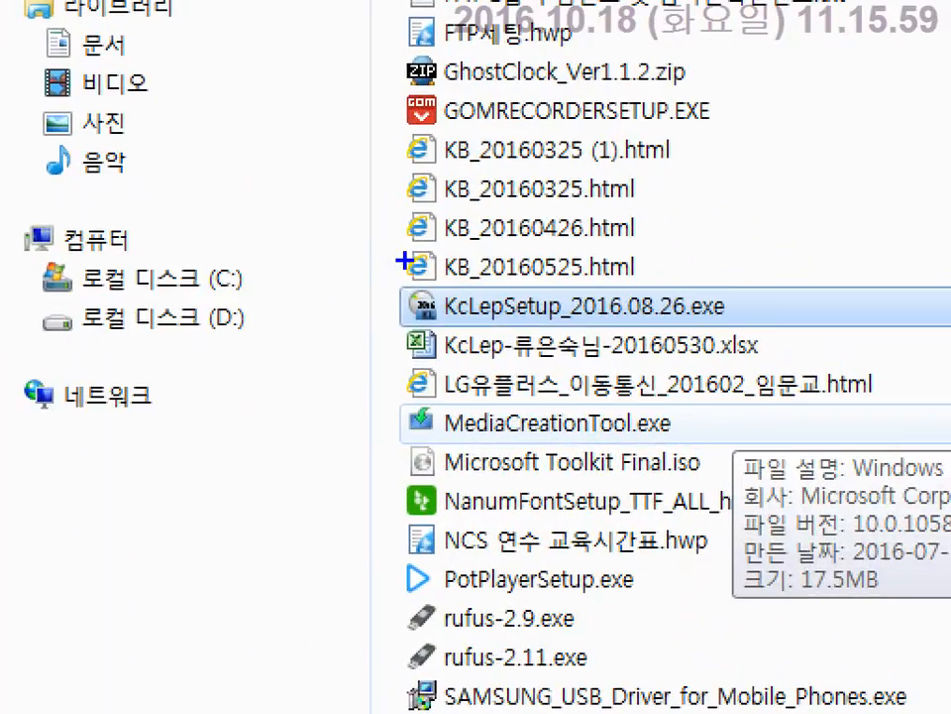
drag(558, 421, 744, 455)
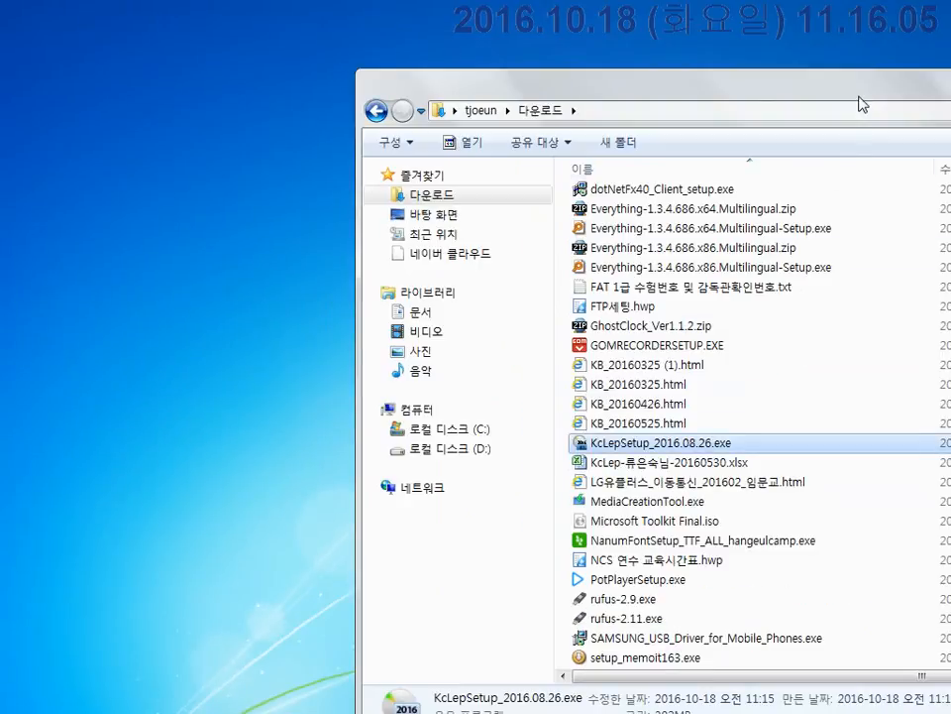
drag(861, 104, 433, 50)
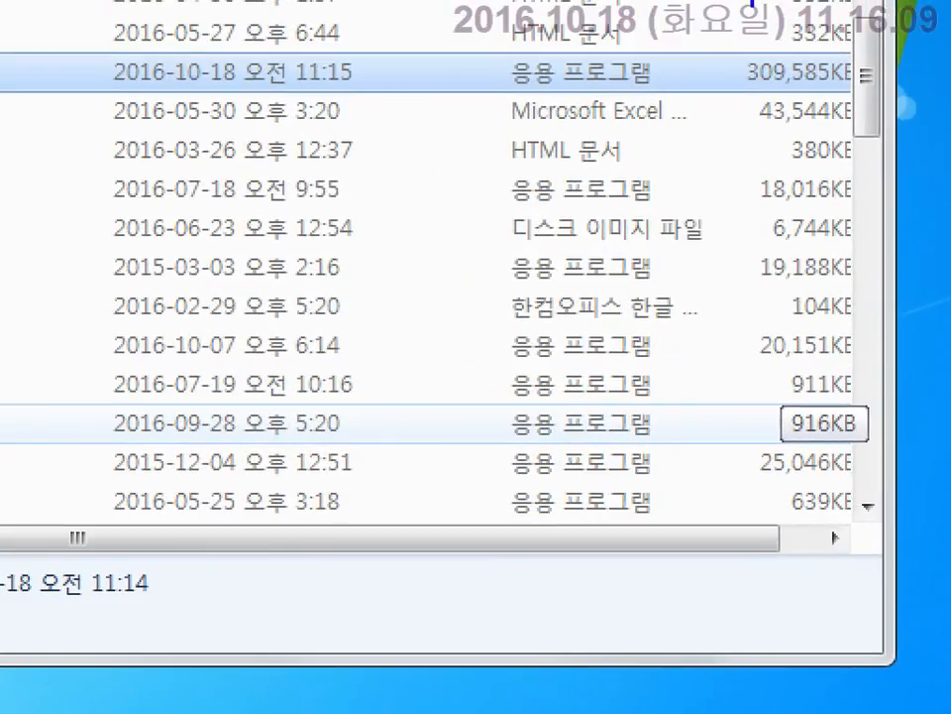
drag(718, 34, 904, 108)
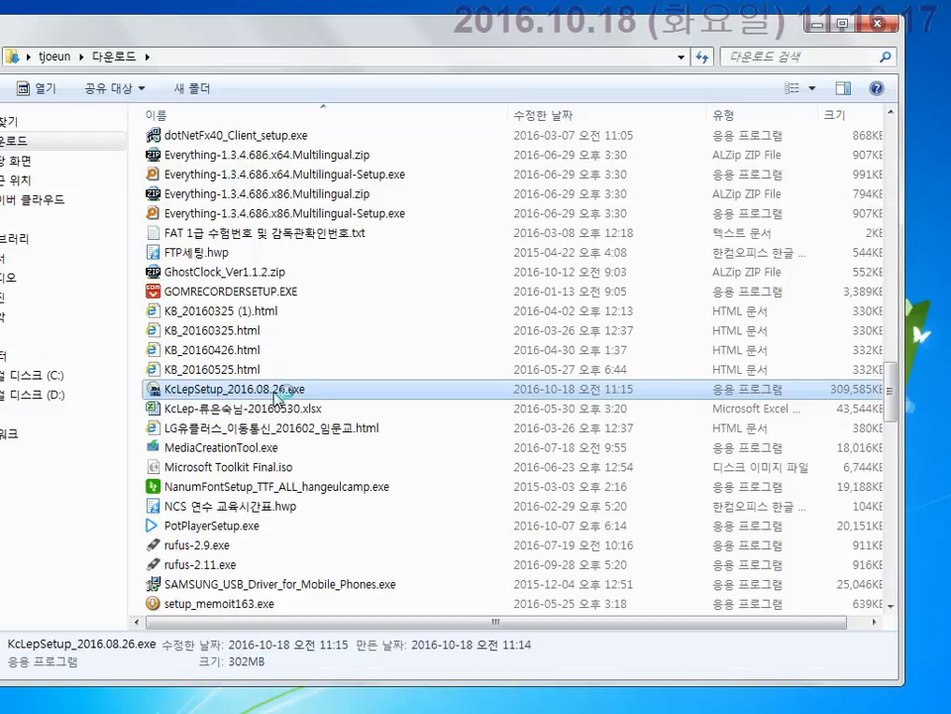
Run KcLepSetup_2016.08.26.exe and allow it past the security warning.
double_click(281, 392)
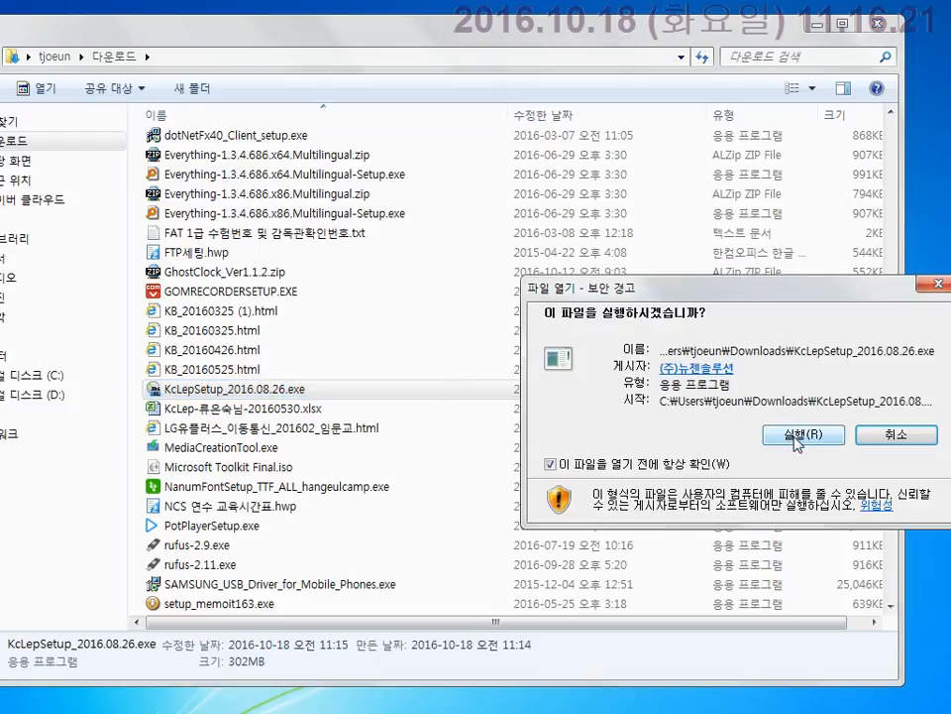
drag(804, 299, 721, 290)
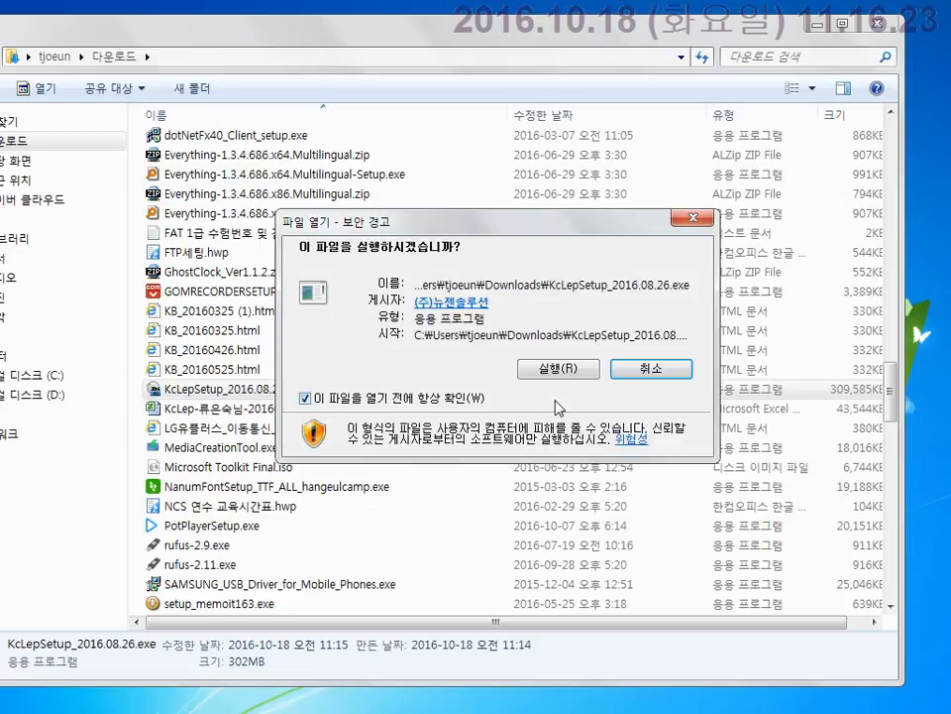
click(561, 369)
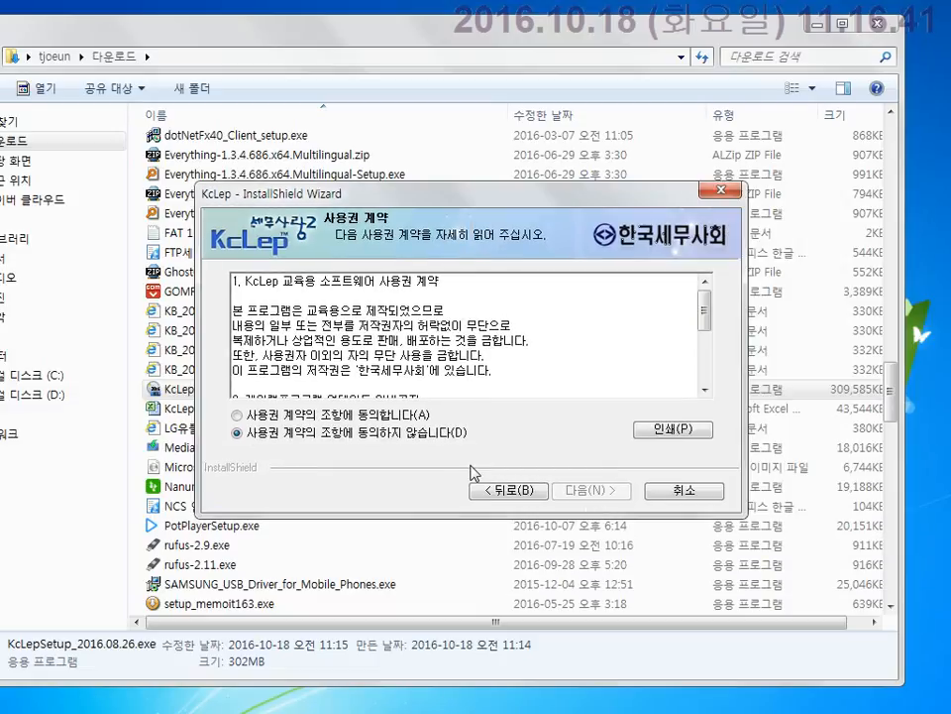
Accept the licence agreement and start installing KcLep to C:₩.
click(334, 414)
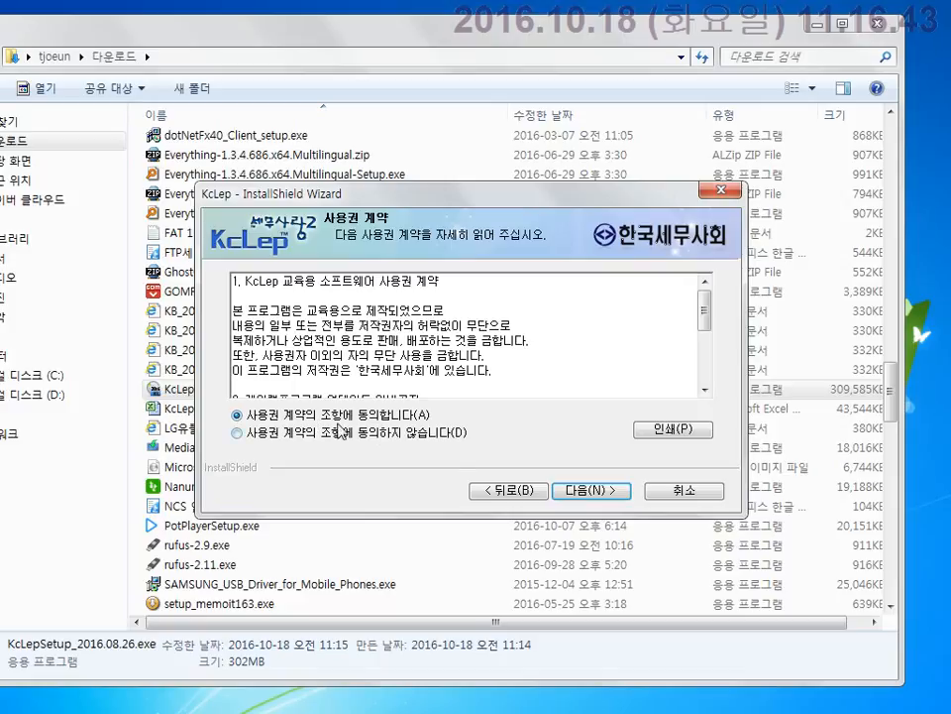
click(606, 504)
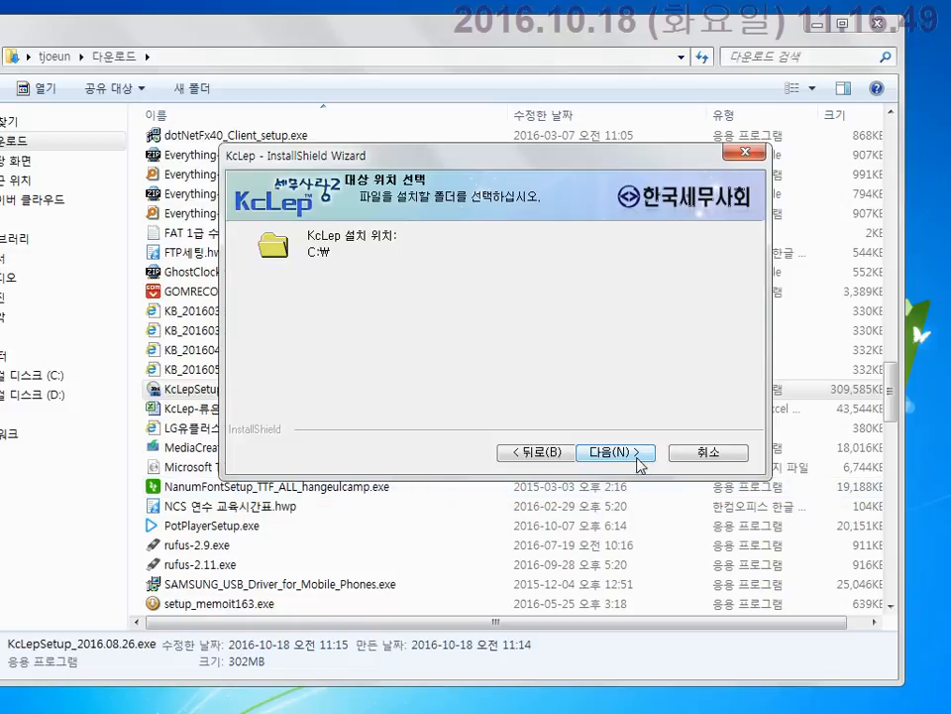
click(636, 458)
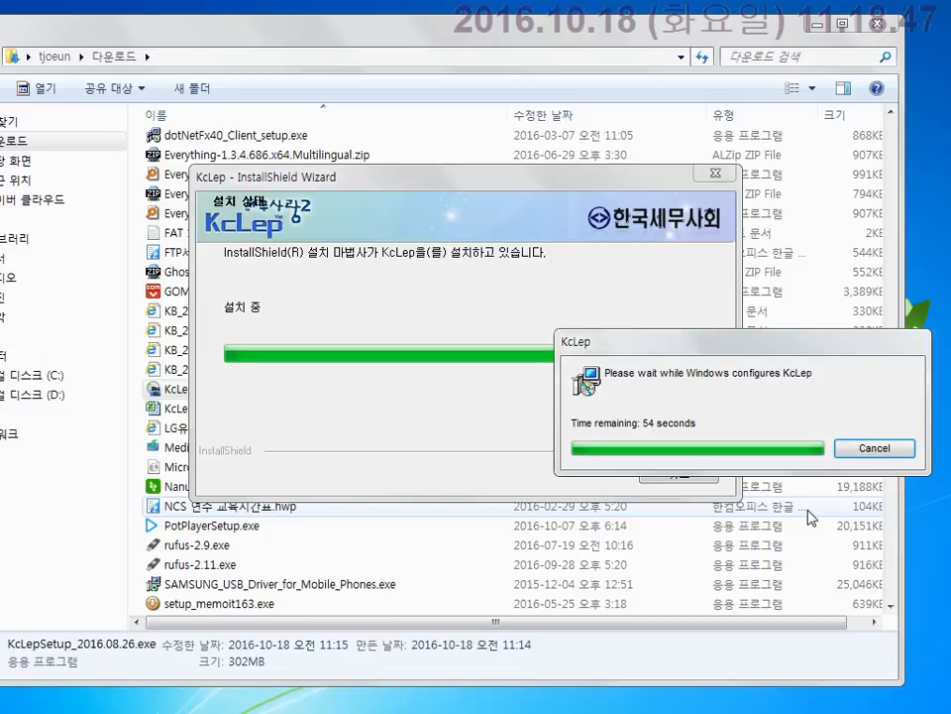
Let the KcLep installation progress run until the wizard's 완료 page appears.
scroll(799, 420, up, 10)
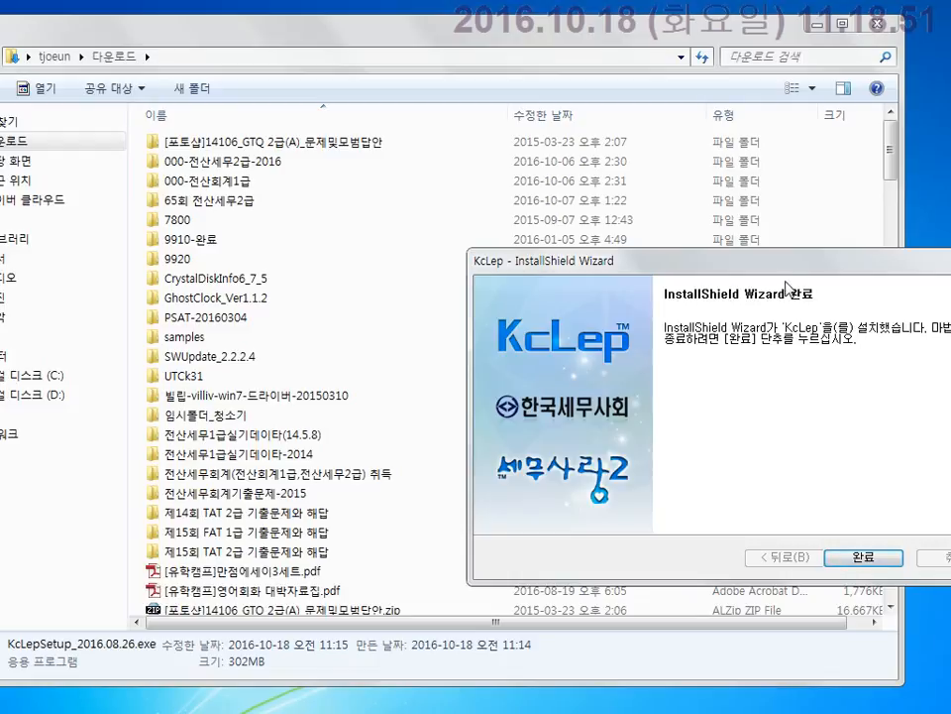
Close the finished KcLep InstallShield Wizard and the Downloads folder window.
drag(797, 276, 525, 159)
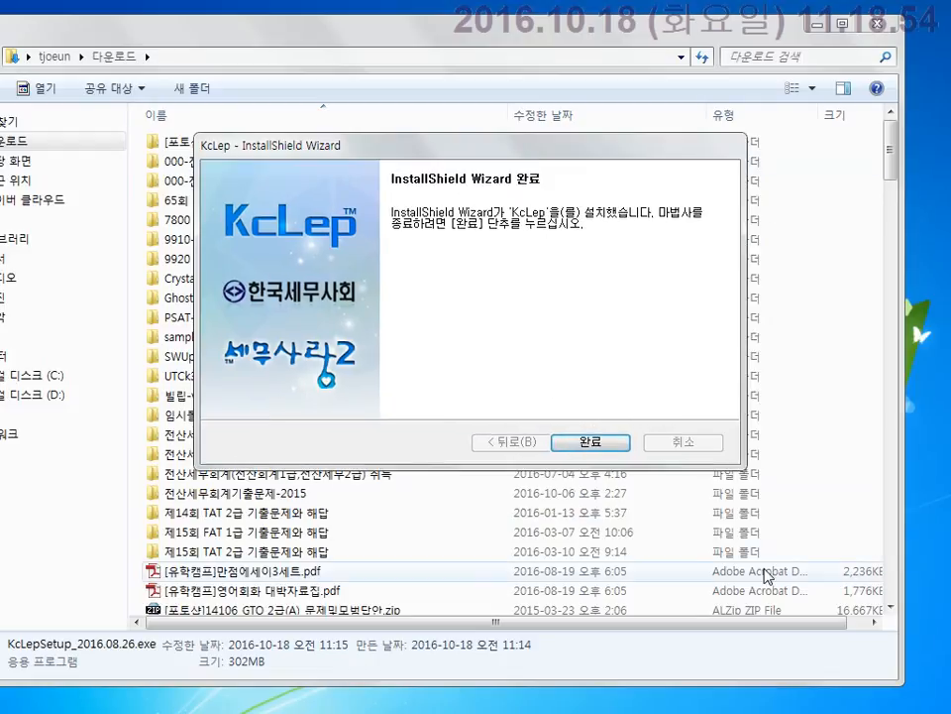
click(614, 451)
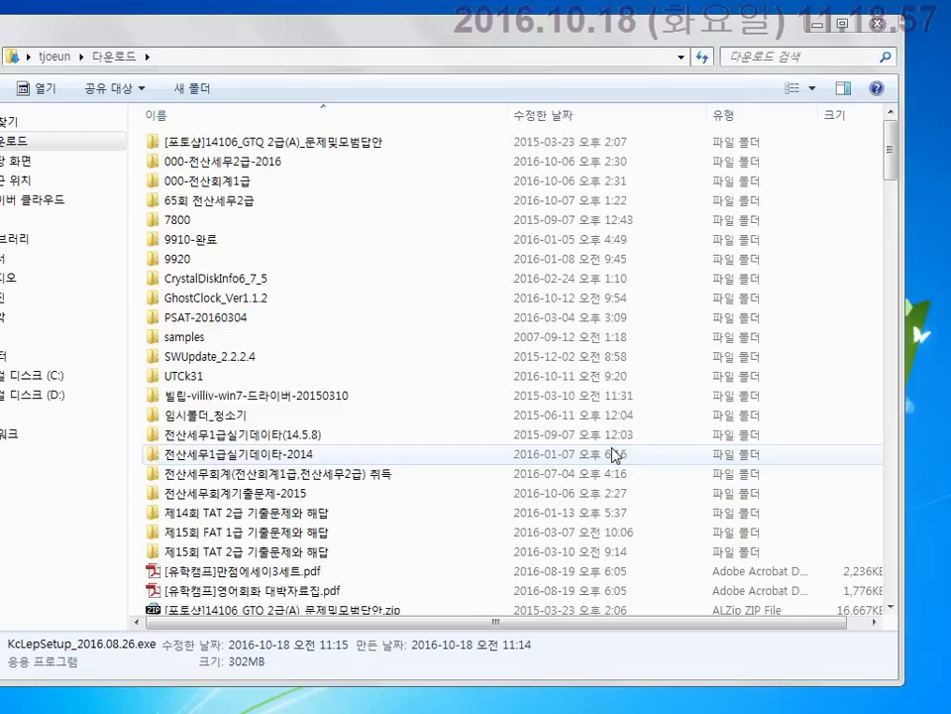
click(882, 28)
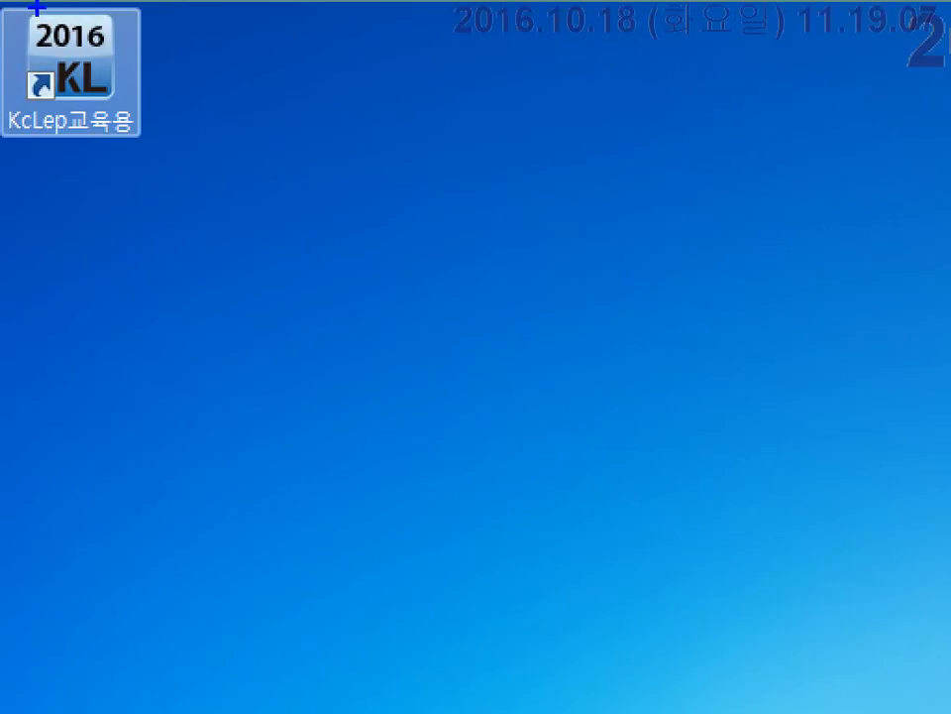
Launch KcLep교육용 from its desktop shortcut and center the login window.
drag(114, 129, 143, 161)
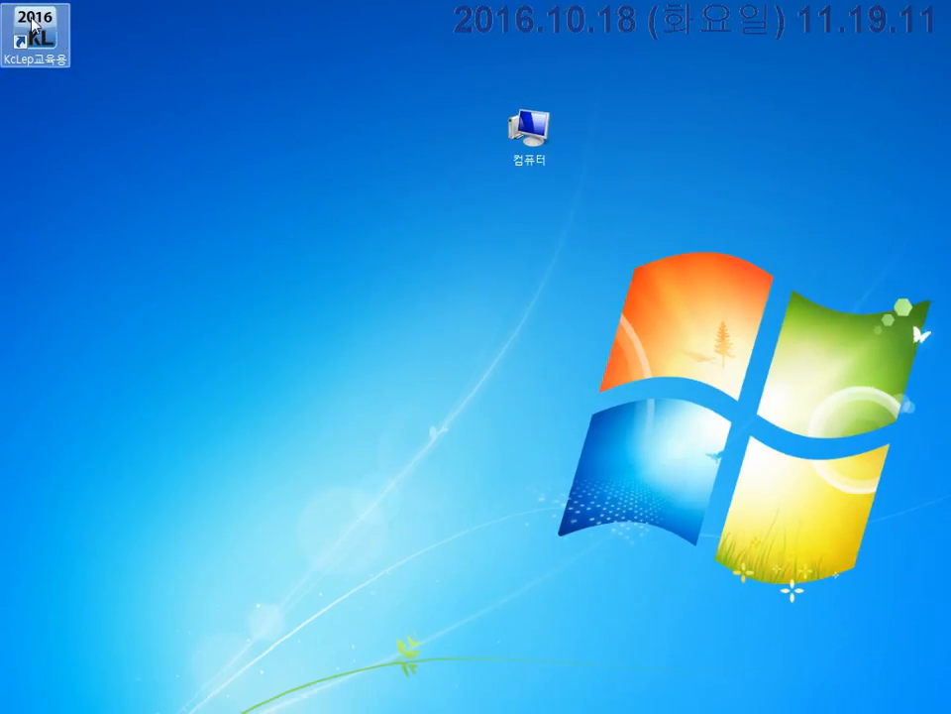
double_click(34, 24)
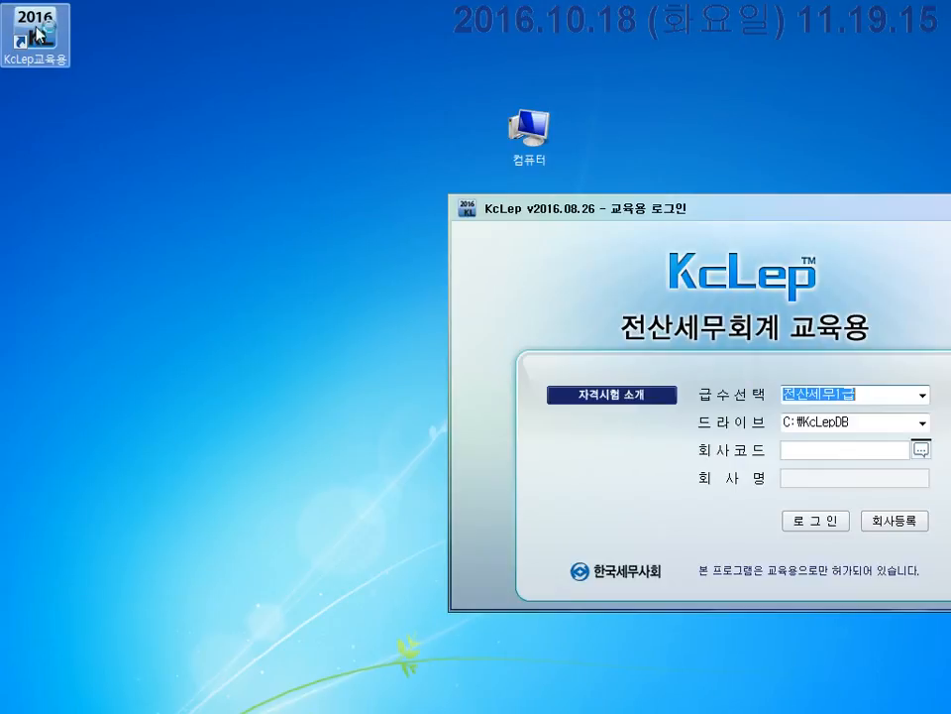
drag(600, 208, 393, 131)
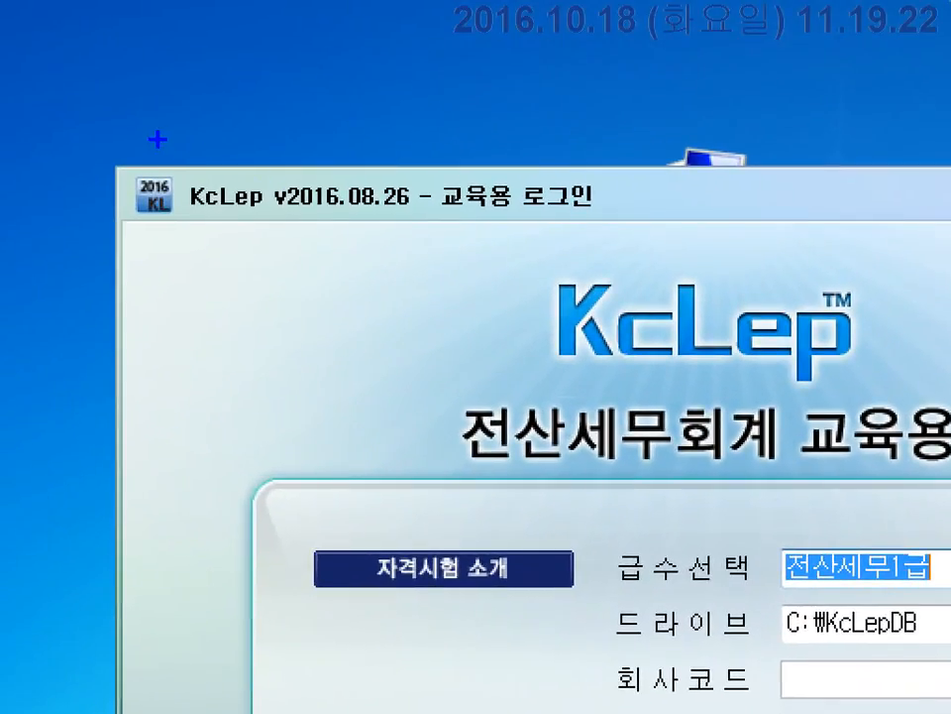
drag(159, 140, 418, 235)
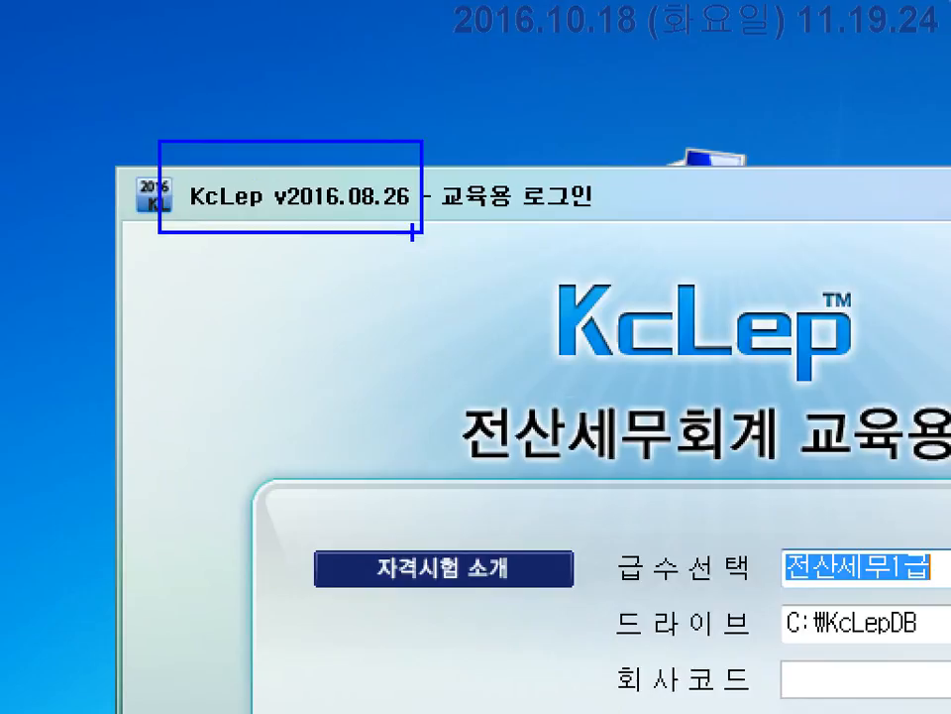
key(Escape)
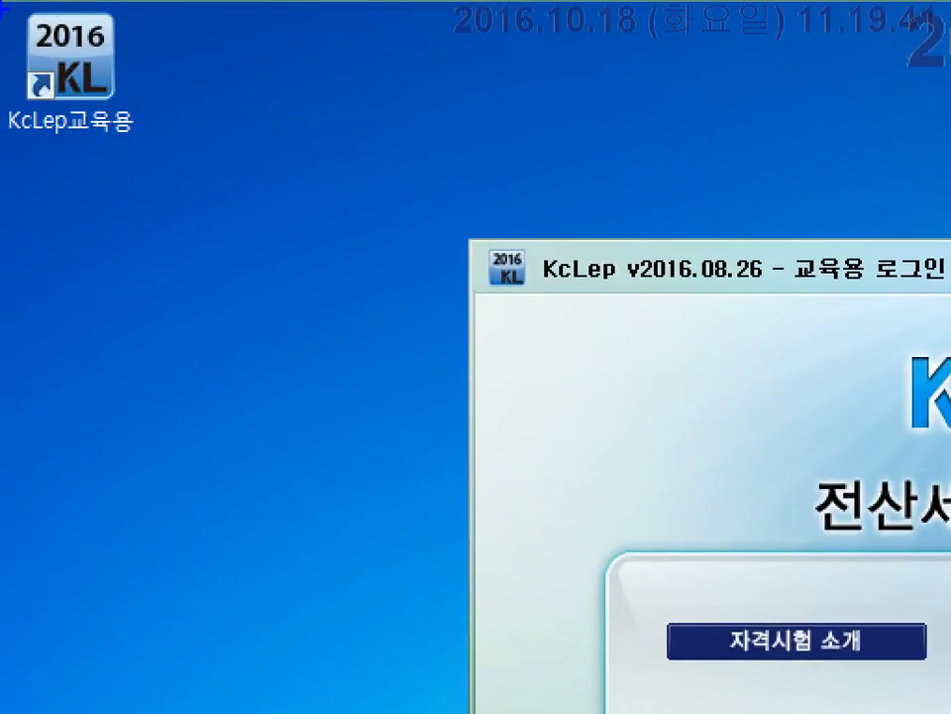
drag(8, 10, 186, 180)
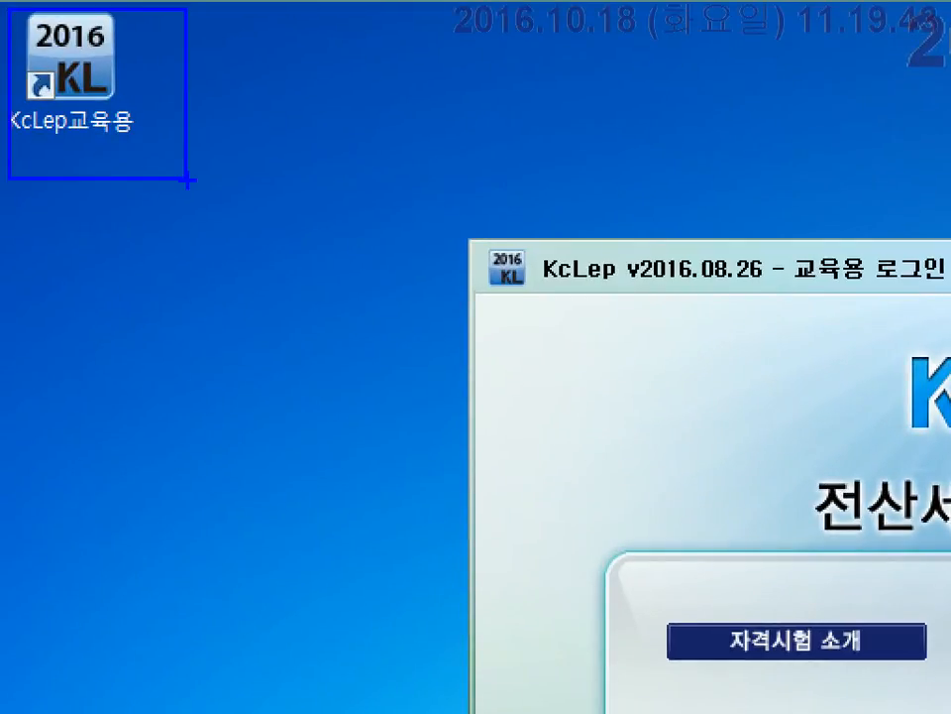
key(r)
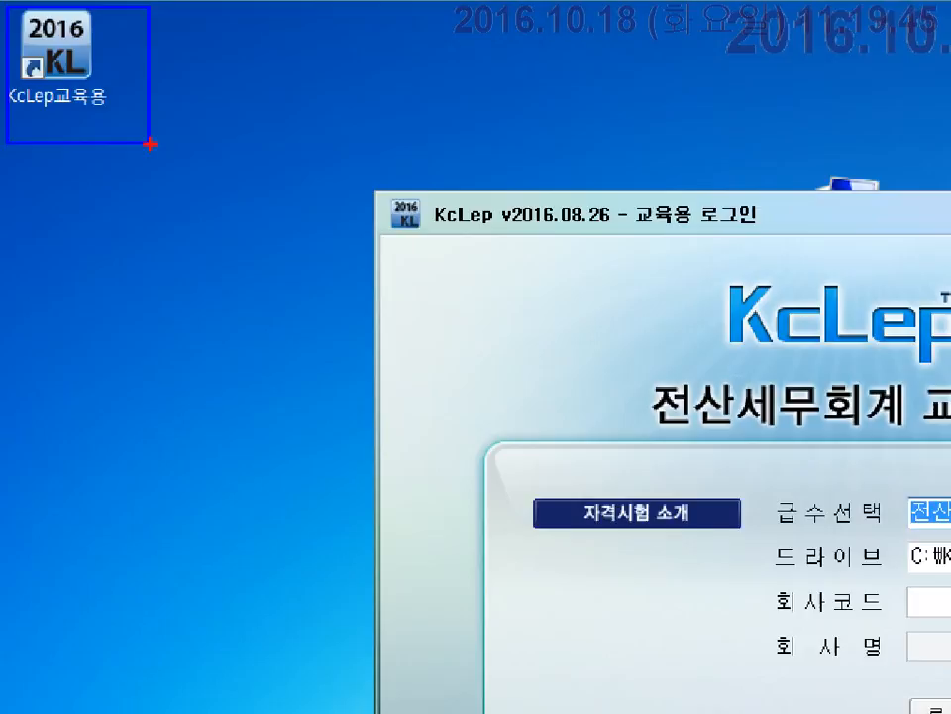
key(Escape)
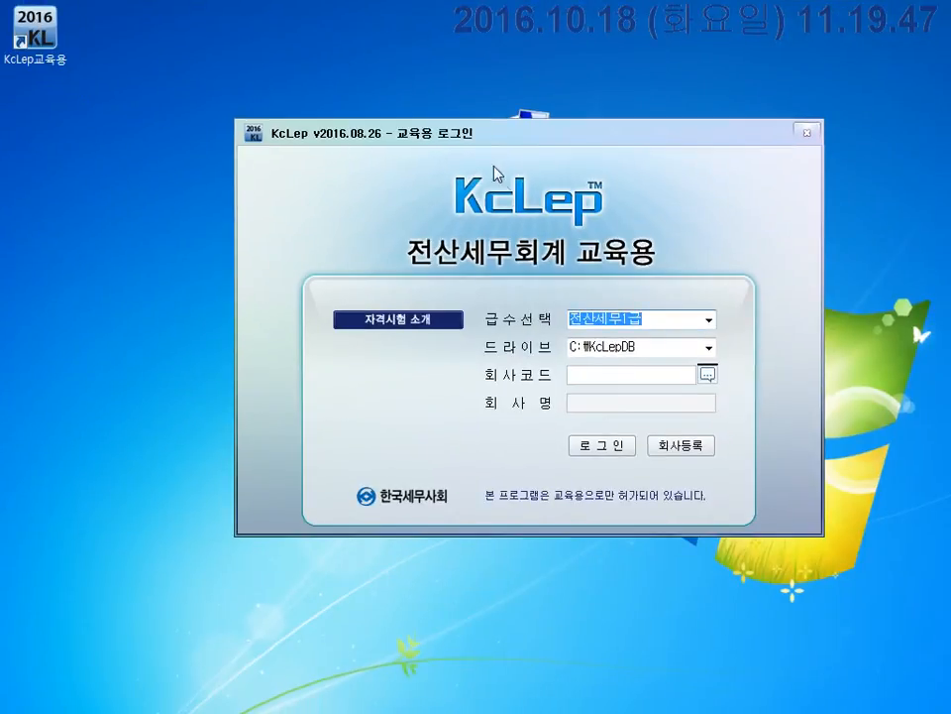
Set the login grade to 전산회계1급.
click(709, 320)
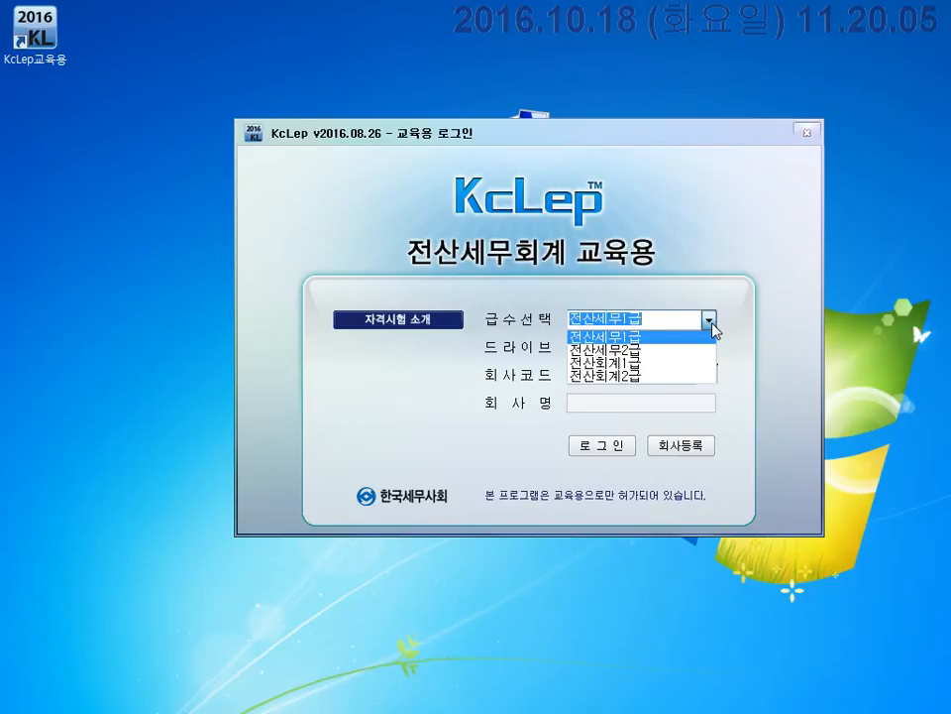
click(658, 364)
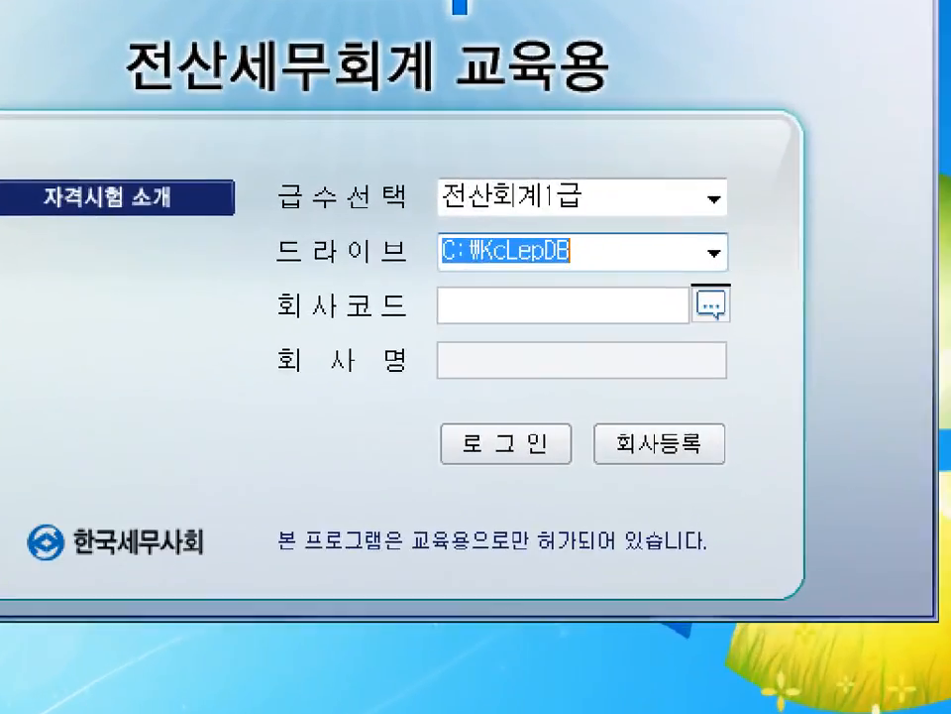
drag(238, 220, 766, 276)
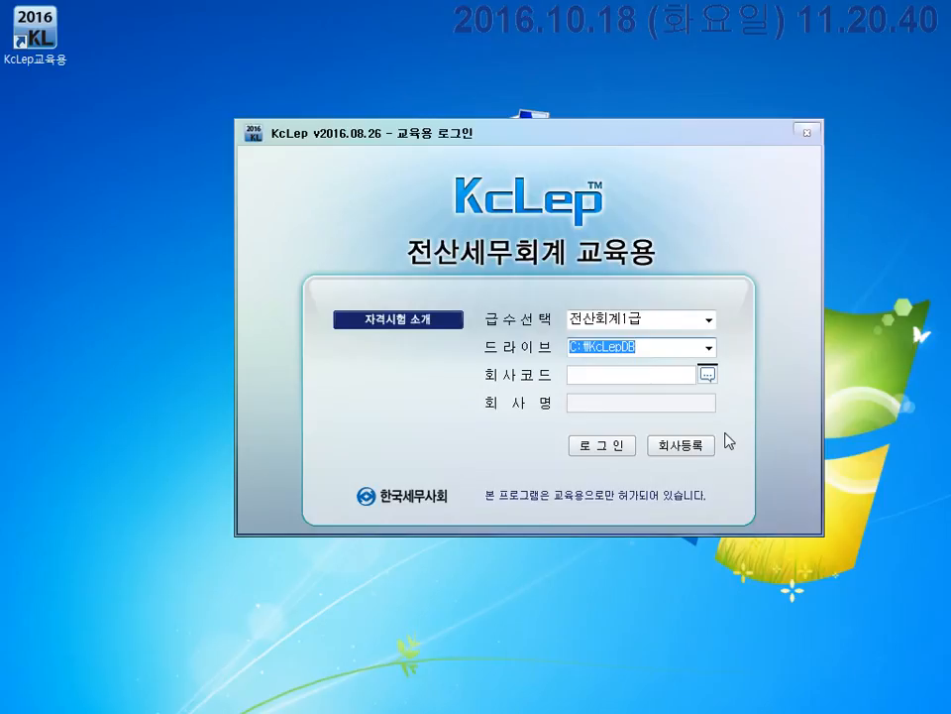
Open the 회사코드 lookup list, then bring up a blank Notepad page.
click(588, 378)
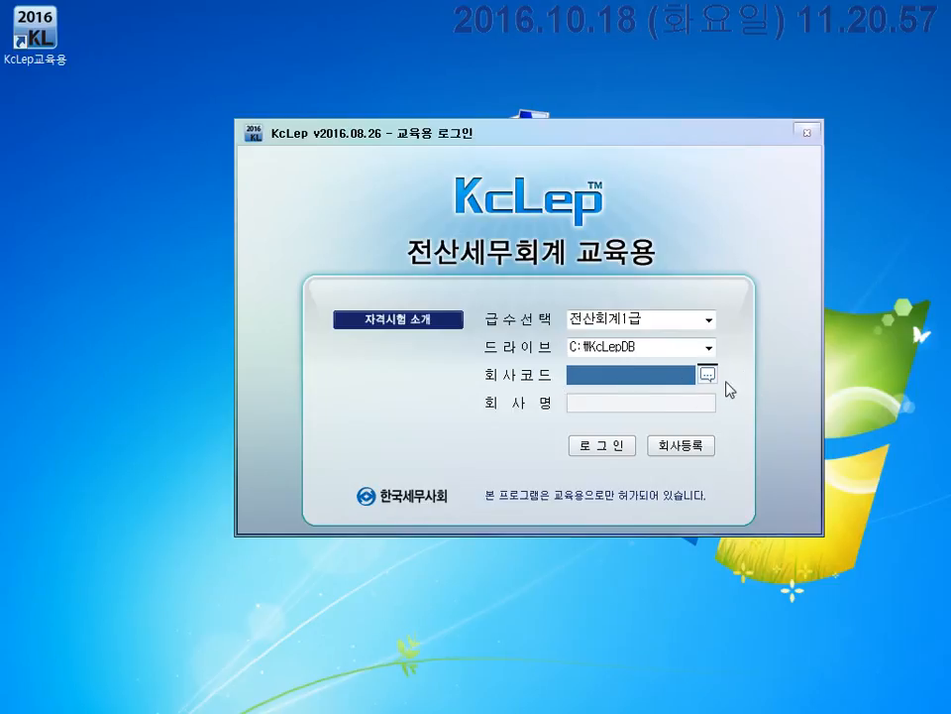
click(708, 375)
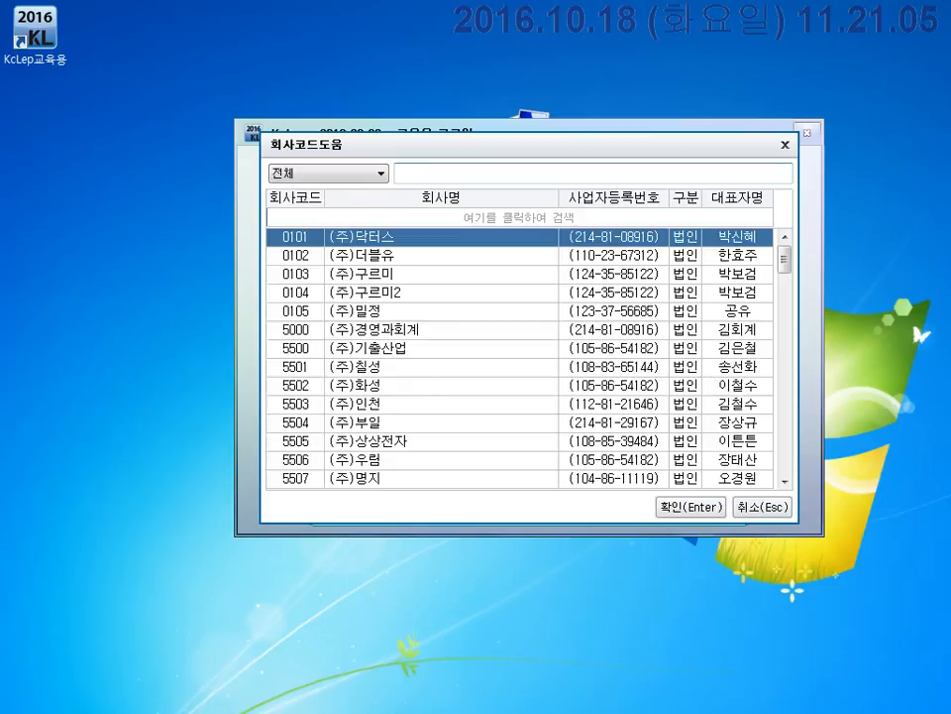
click(147, 713)
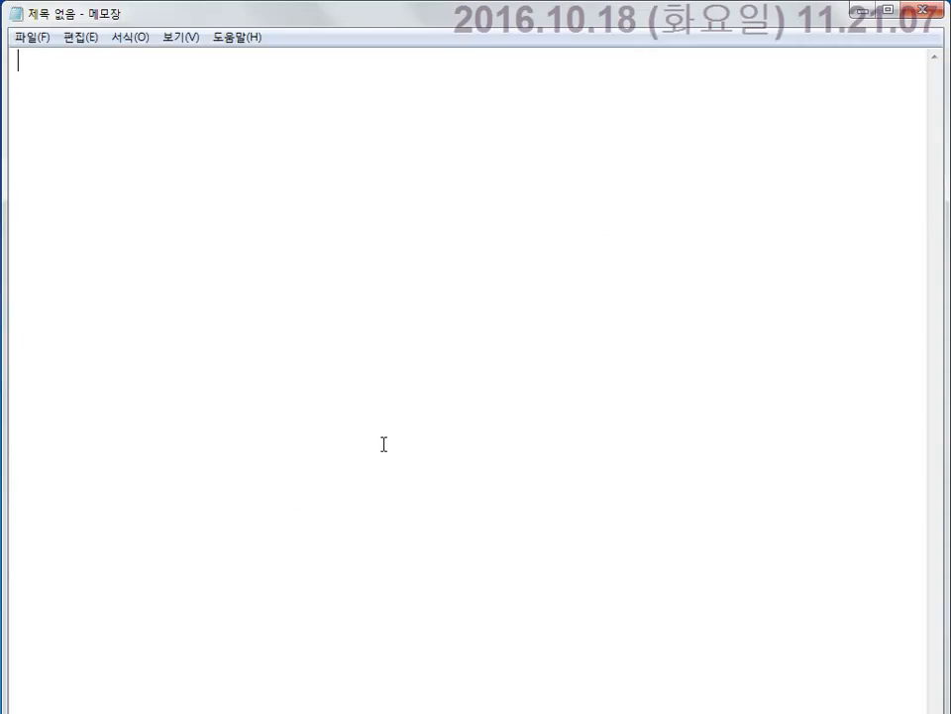
Type the heading '<케이랩 사용시 중요한 단축키>' in Notepad.
text(<게)
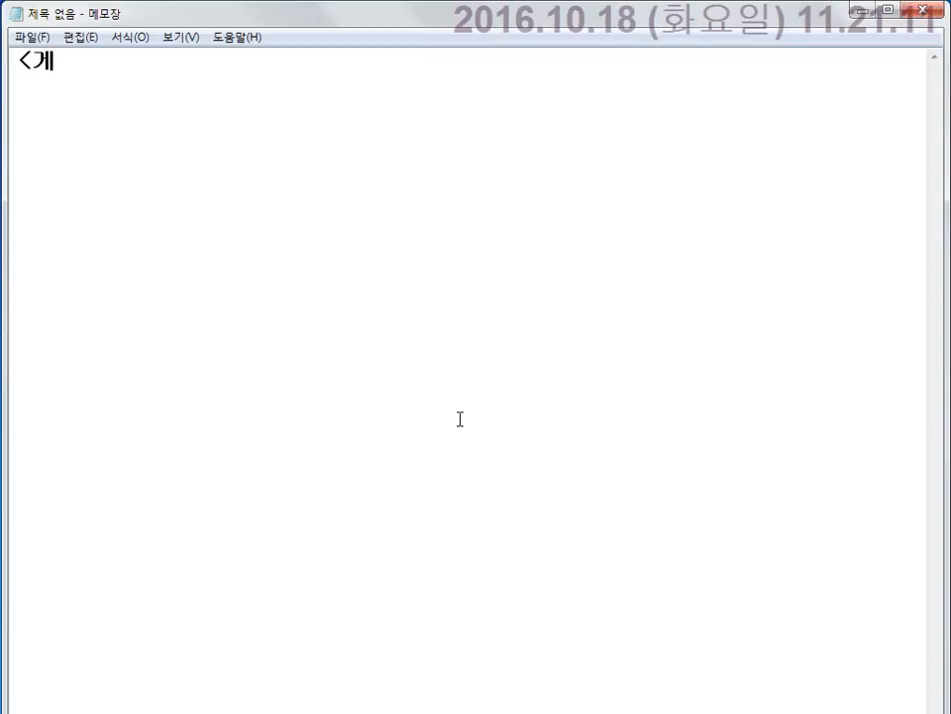
key(BackSpace)
text(r)
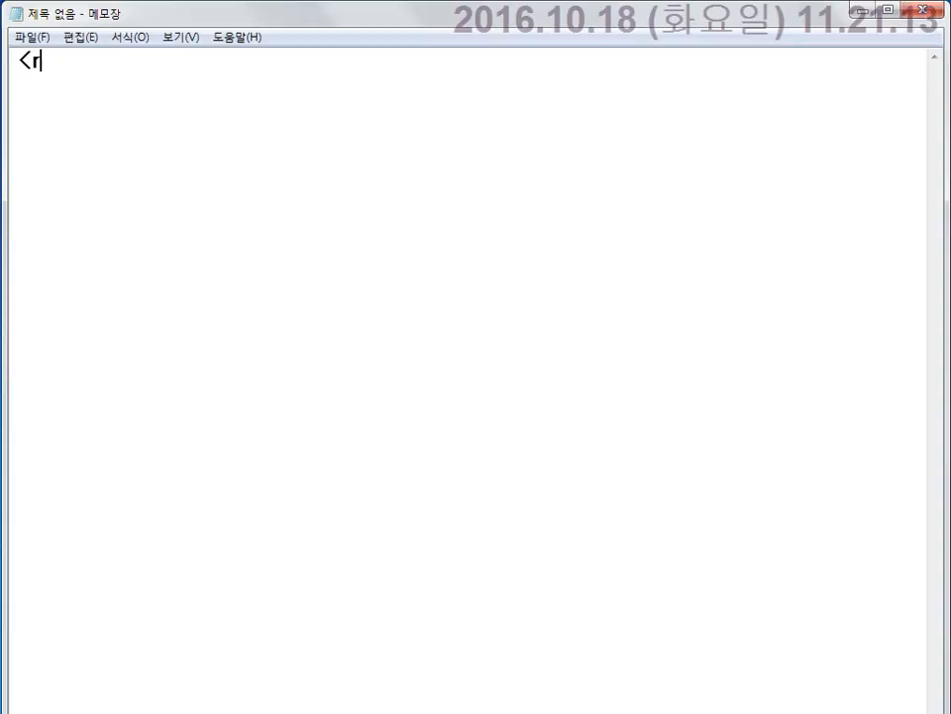
key(BackSpace)
text(케)
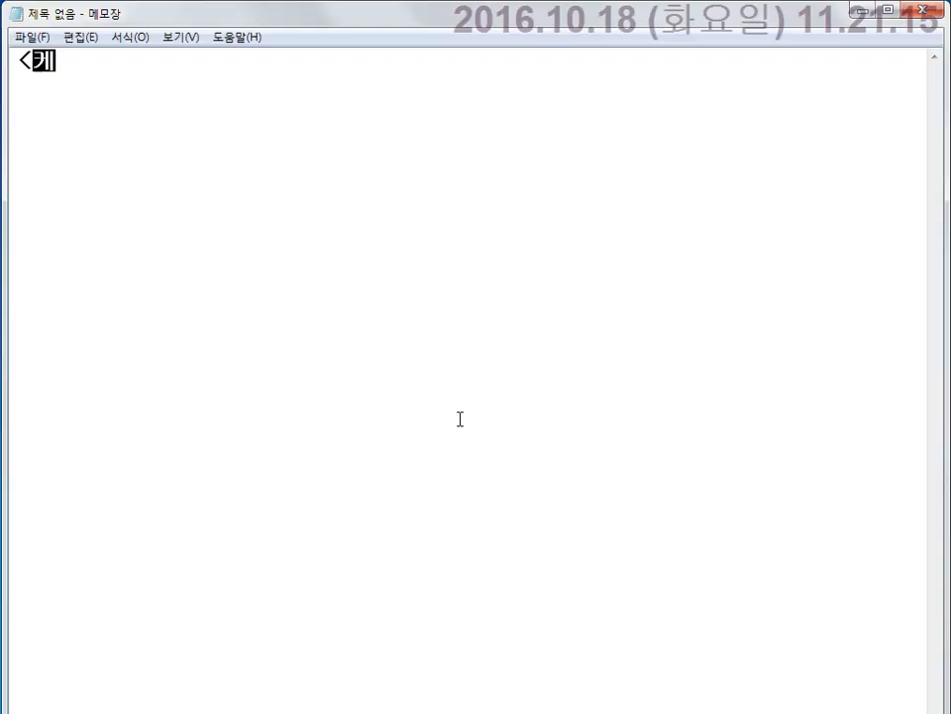
text(이랩 사용시)
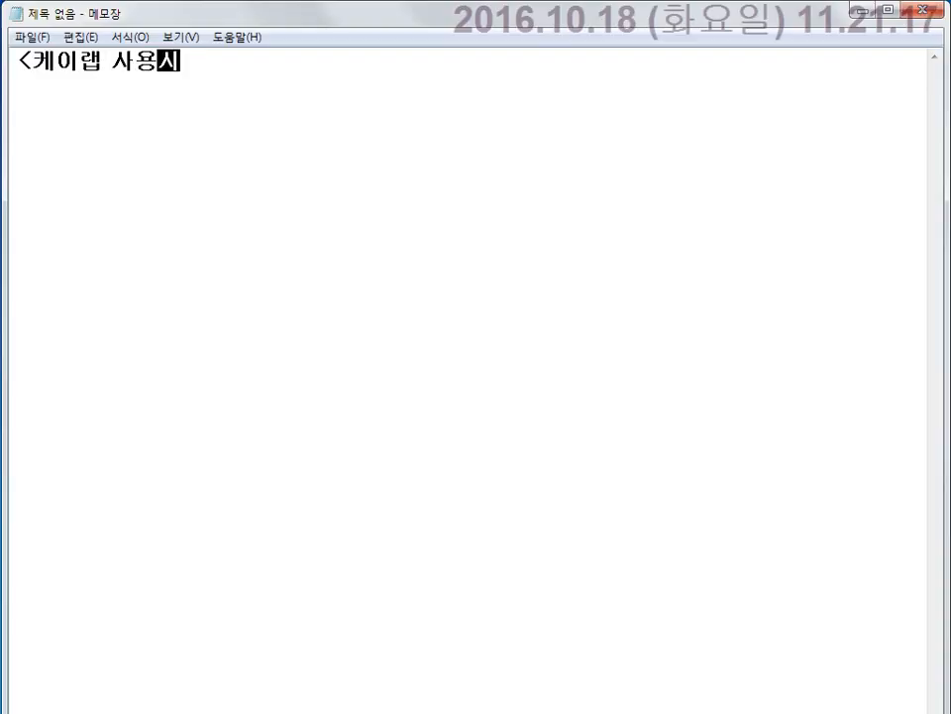
text( 중욥한 단축키)
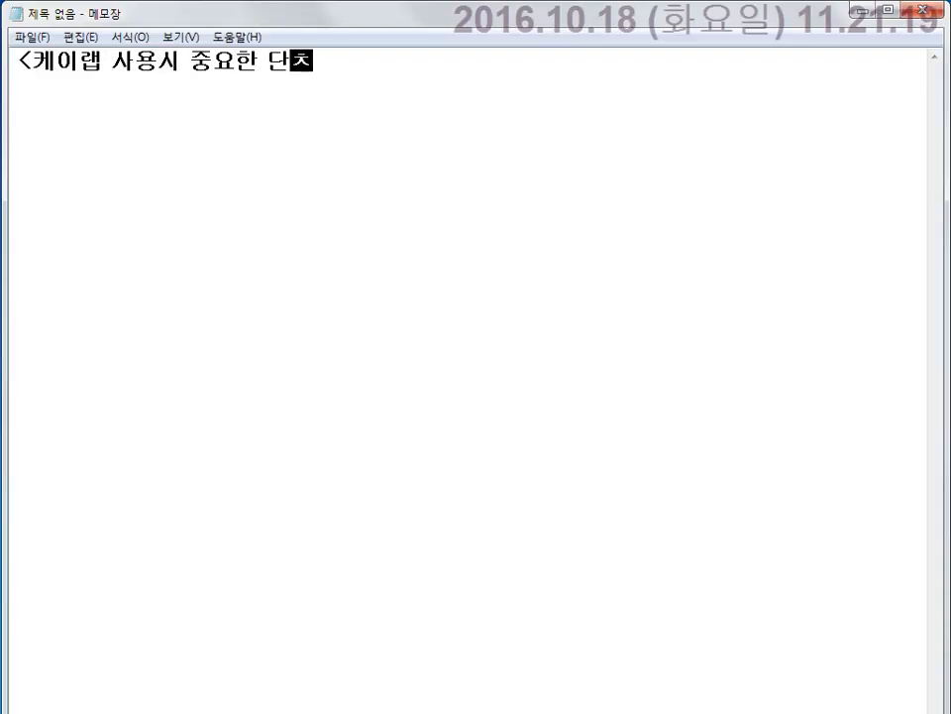
text(>)
key(Return)
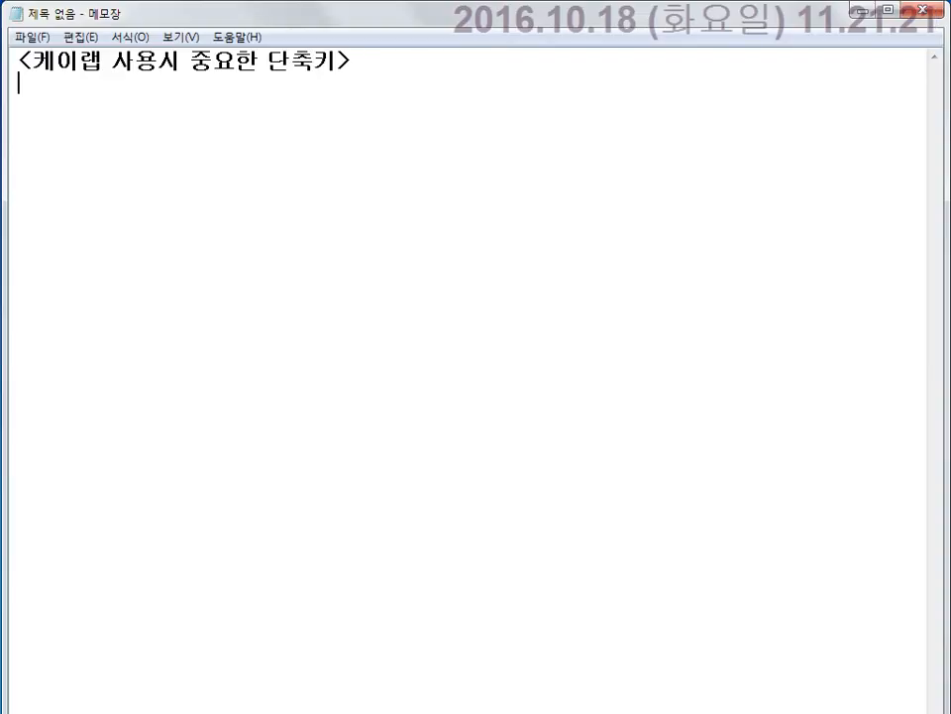
Add item '1. <F2> : 검색 기능, 도움말기능' and begin item '2.'.
text(1. <F2)
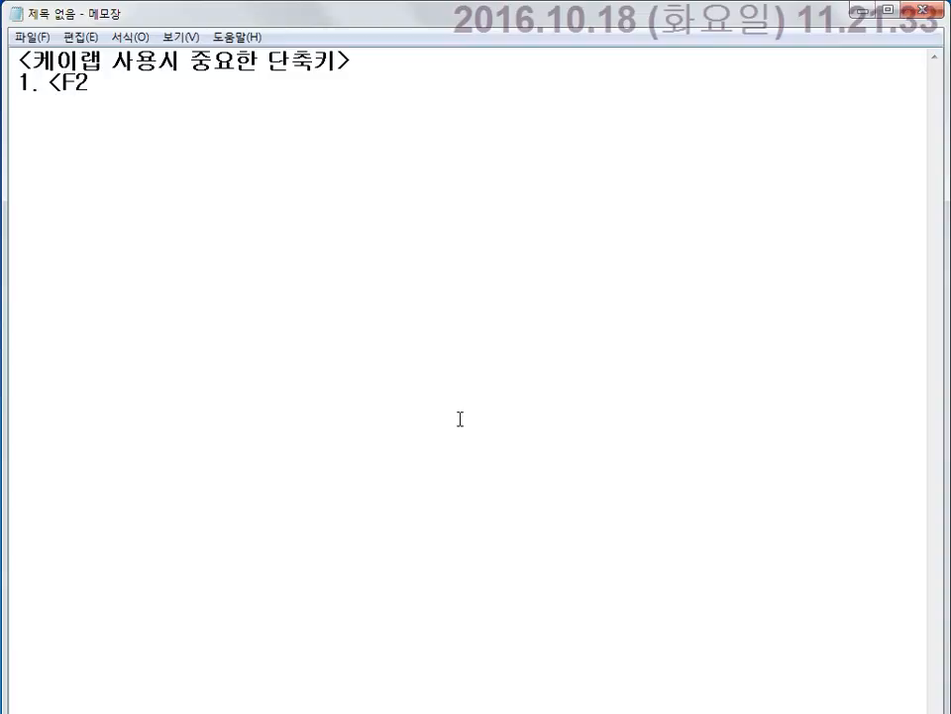
text(>)
text( : 검색 ㄱ)
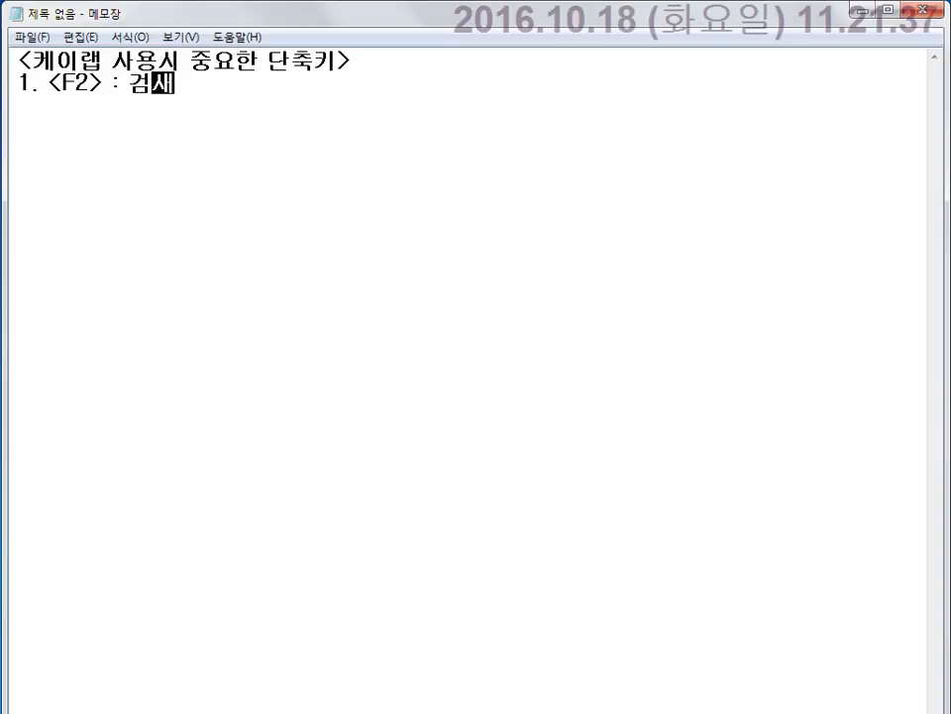
text(기능,)
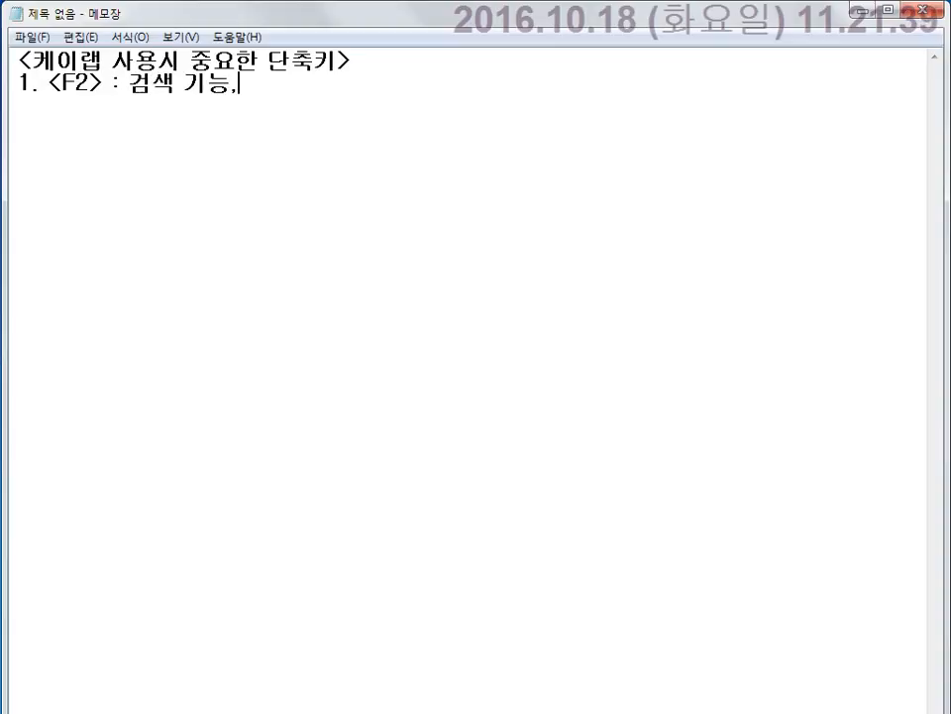
text( 동움말기능)
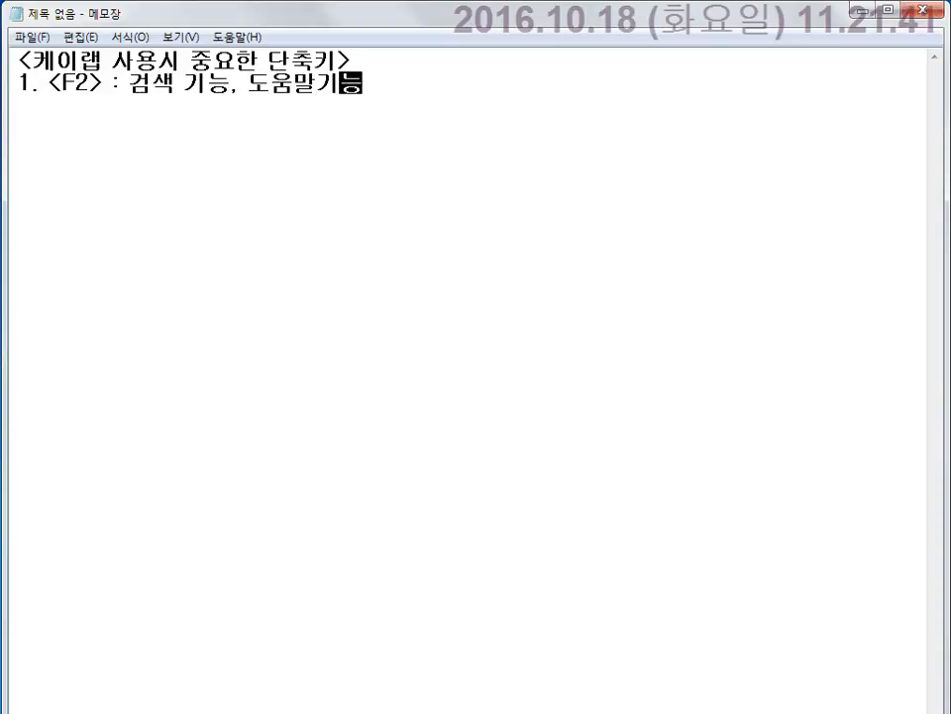
key(Return)
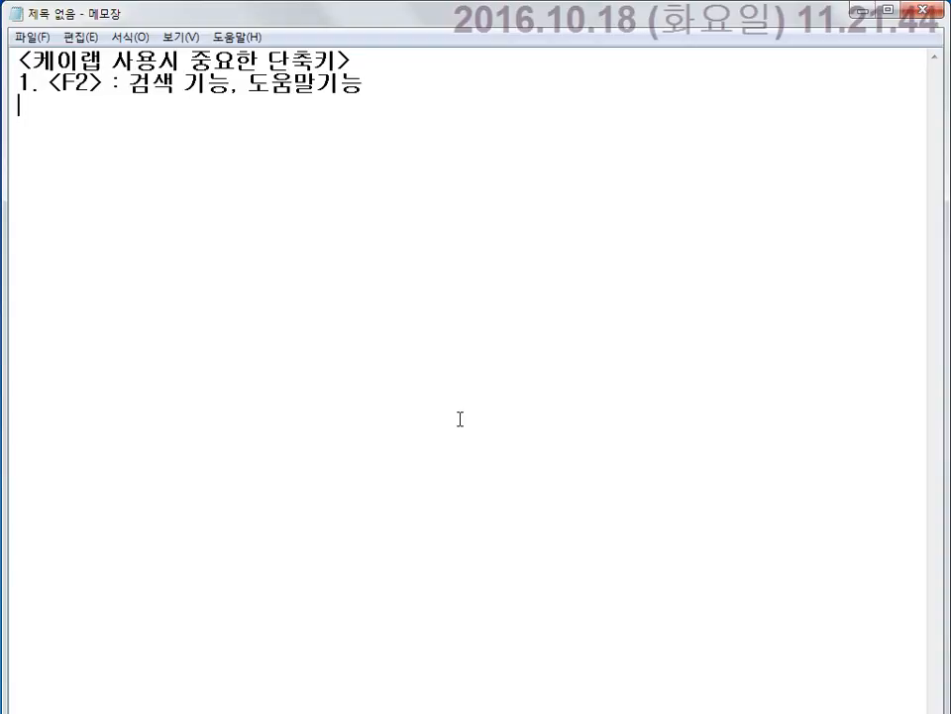
text(2.)
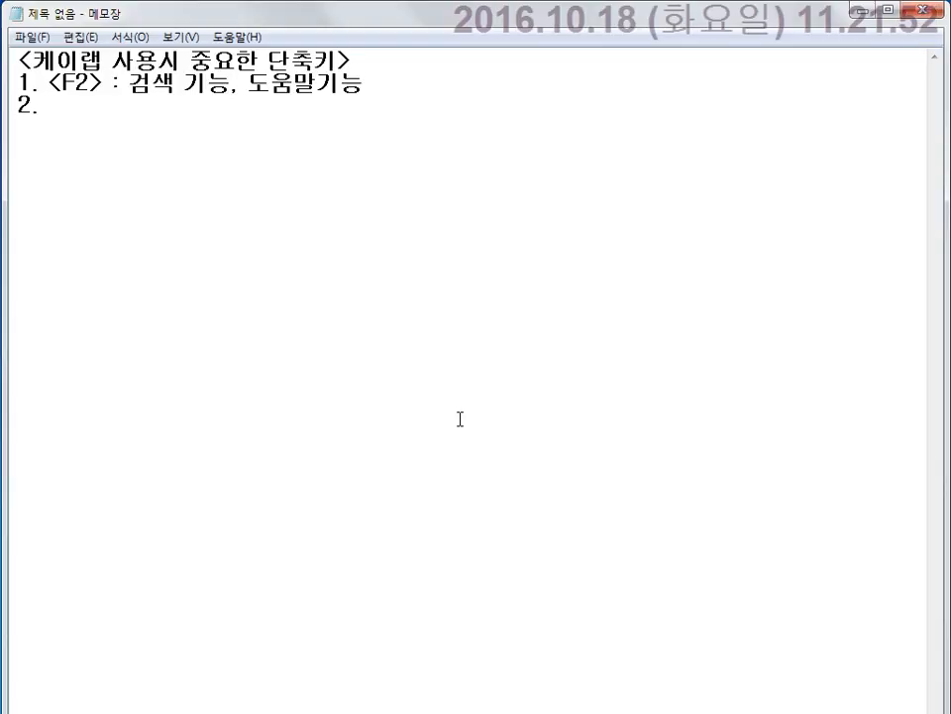
Complete item 2 as '<Tab> : 좌우나 상하이동' and begin line '3.'.
text(<ㅆ)
key(BackSpace)
text(Tab)
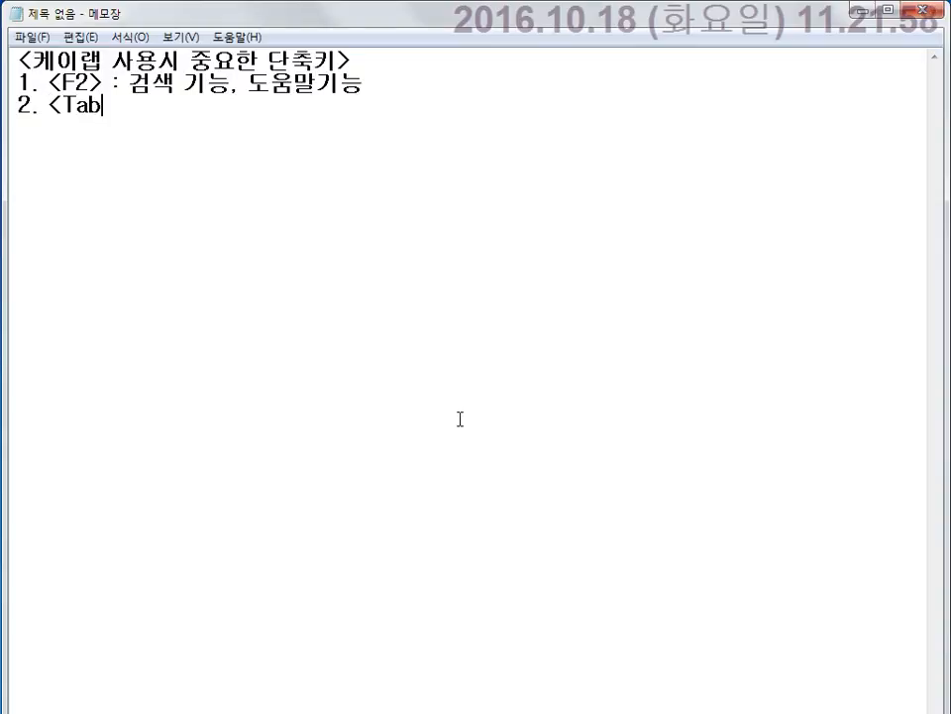
text(> : )
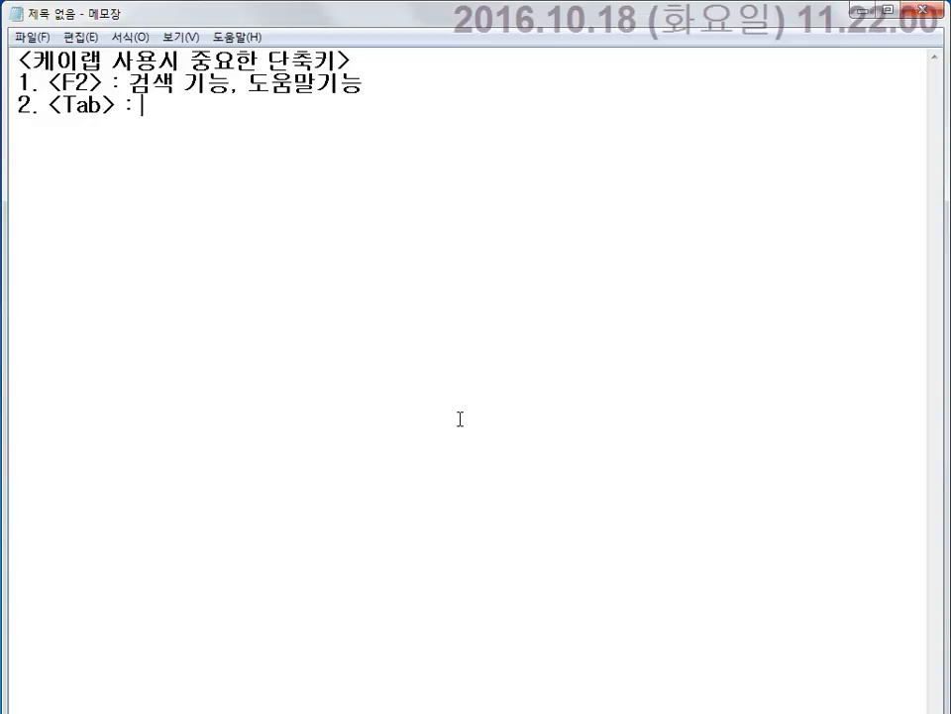
text(ㅈ하)
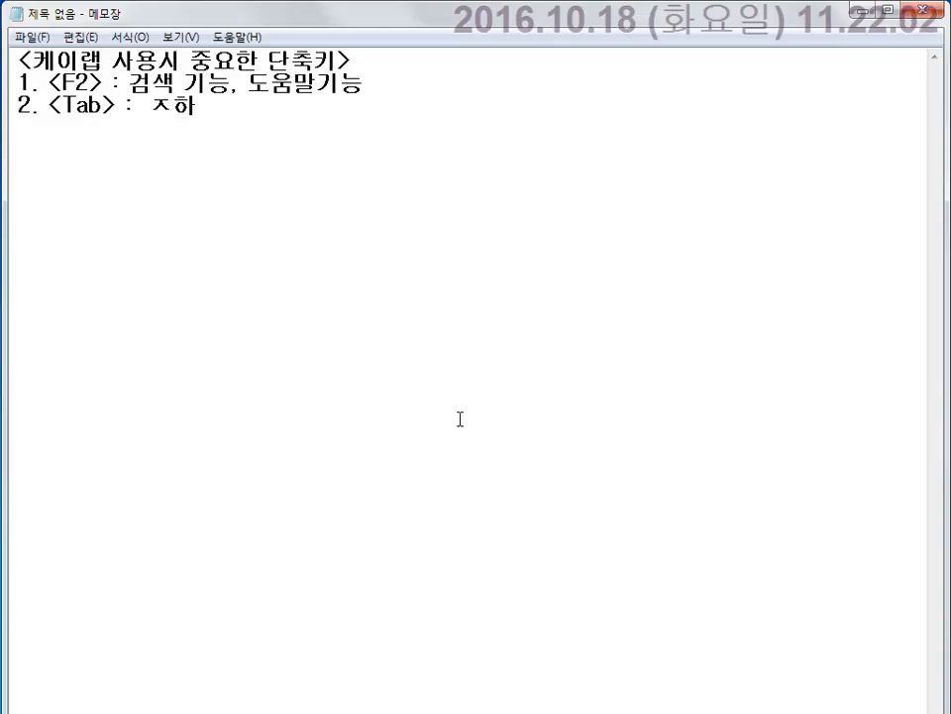
key(BackSpace)
key(BackSpace)
key(BackSpace)
text(조)
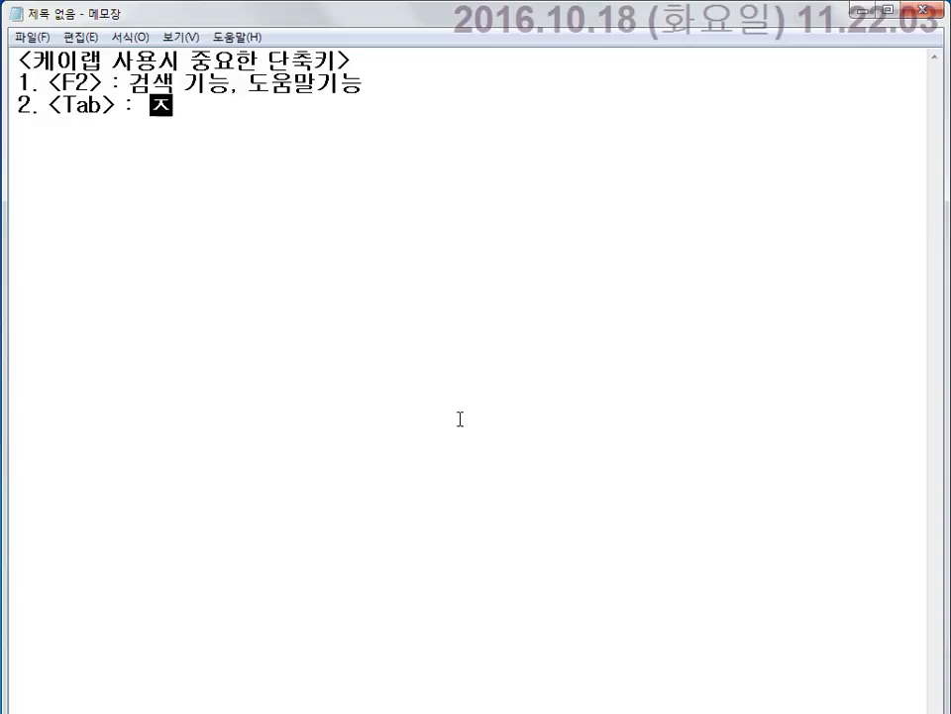
text(ㅏㅇ루나)
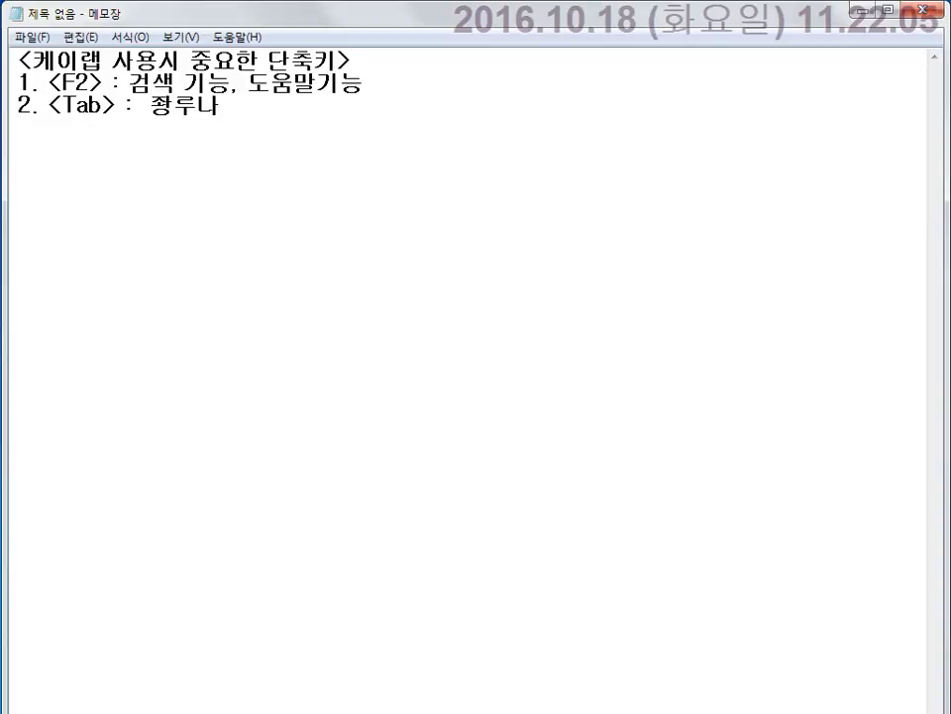
key(BackSpace)
key(BackSpace)
key(BackSpace)
key(BackSpace)
text(조)
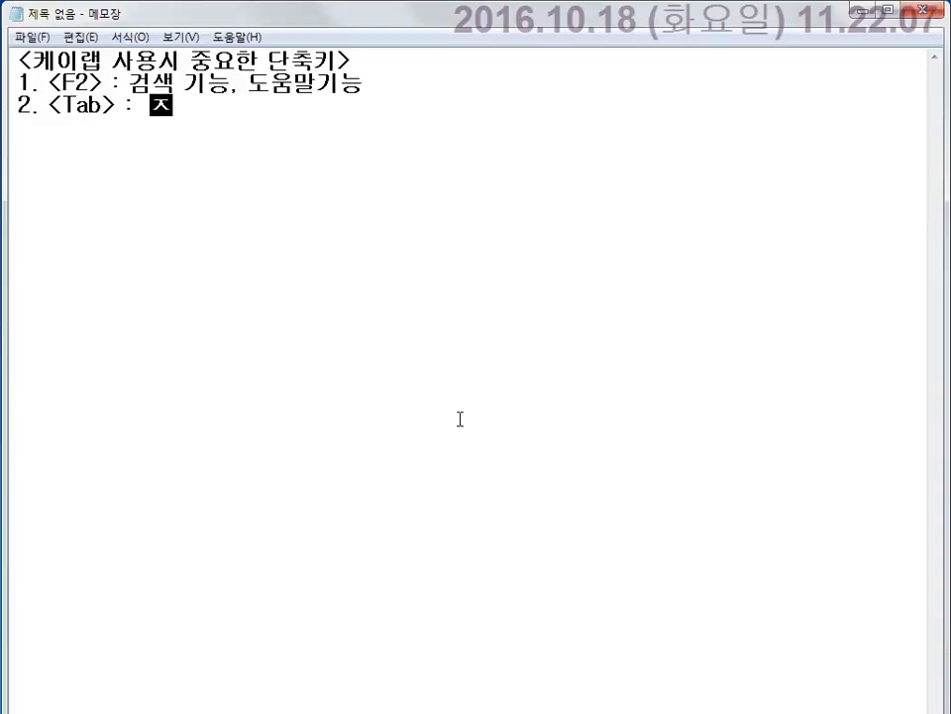
text(ㅏ우나 )
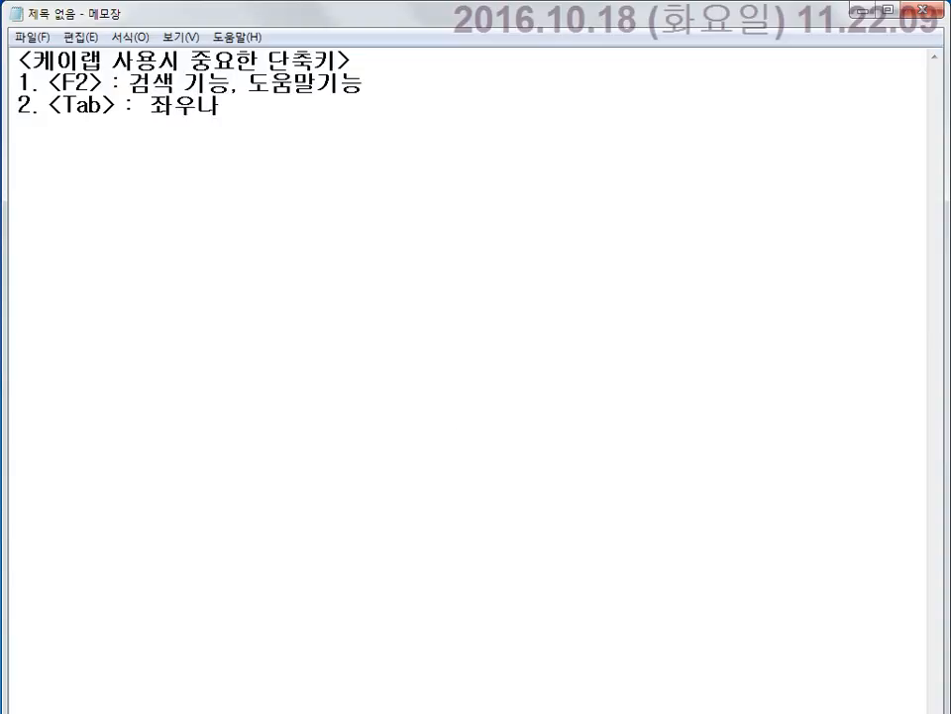
text(상하)
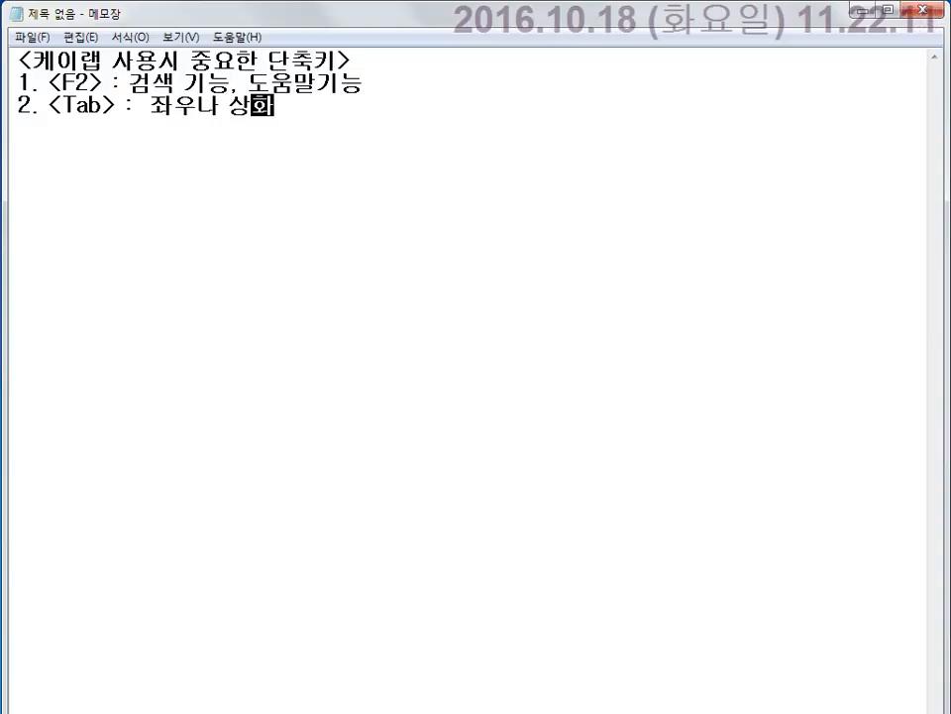
key(BackSpace)
key(BackSpace)
key(BackSpace)
key(BackSpace)
key(BackSpace)
key(BackSpace)
key(BackSpace)
key(BackSpace)
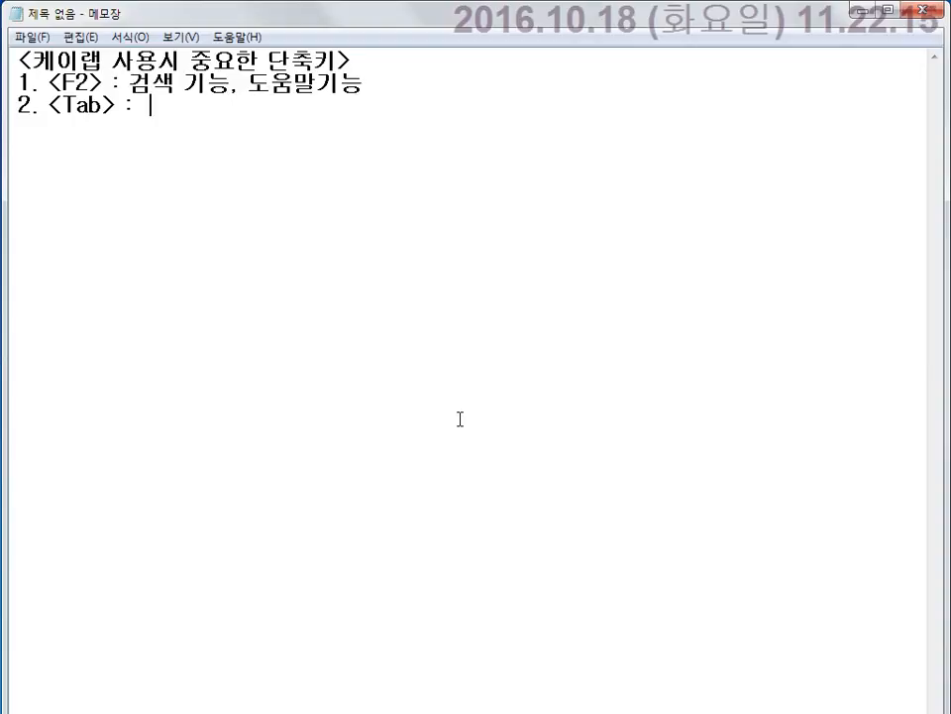
text(좌우나)
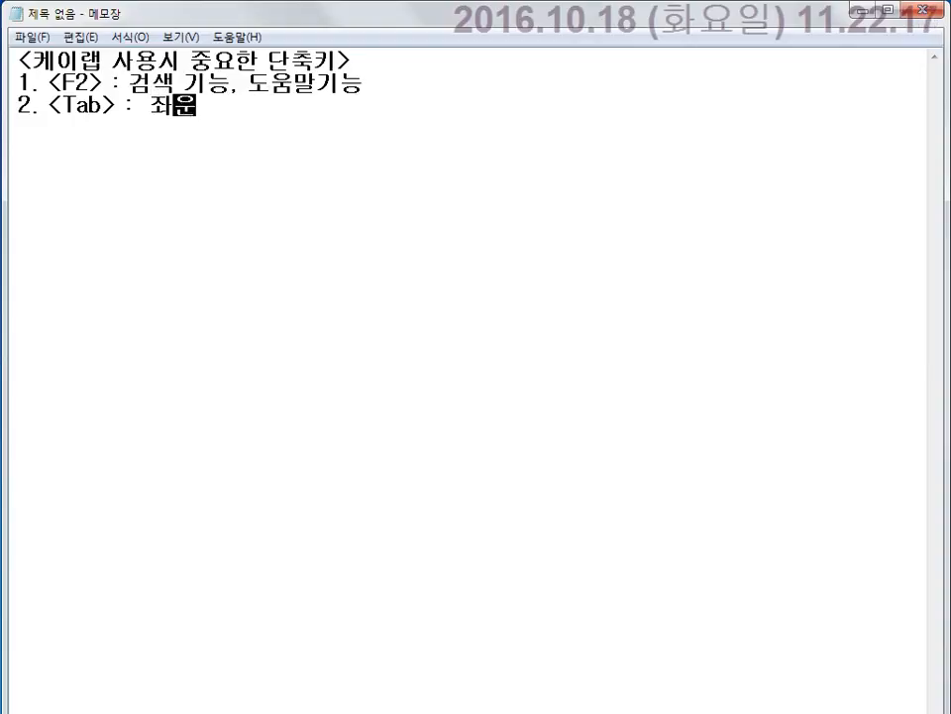
text( ㅏ상하)
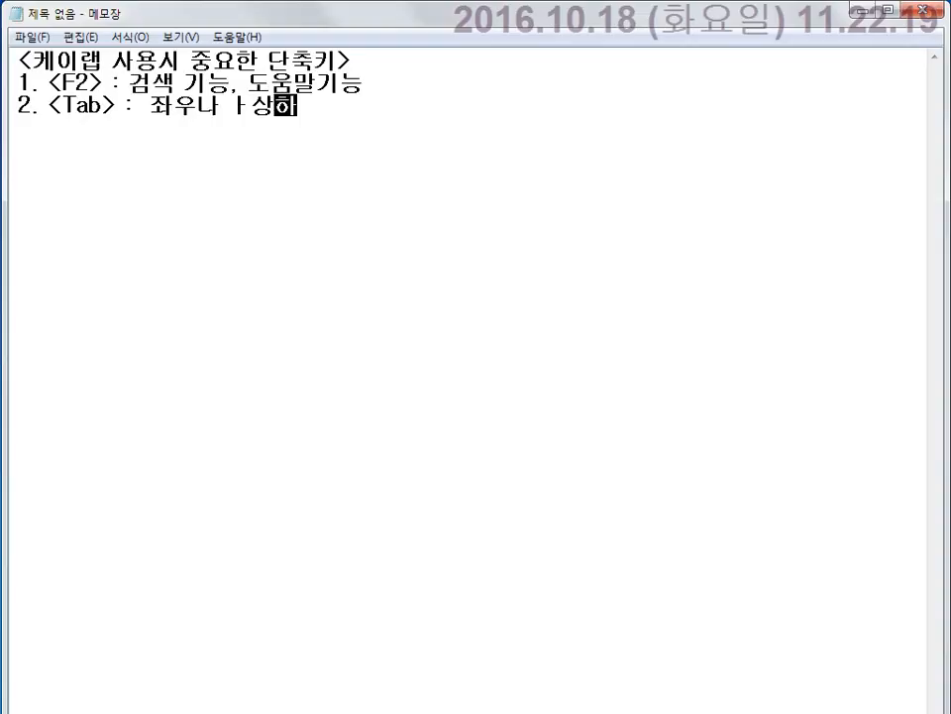
text(로 이동)
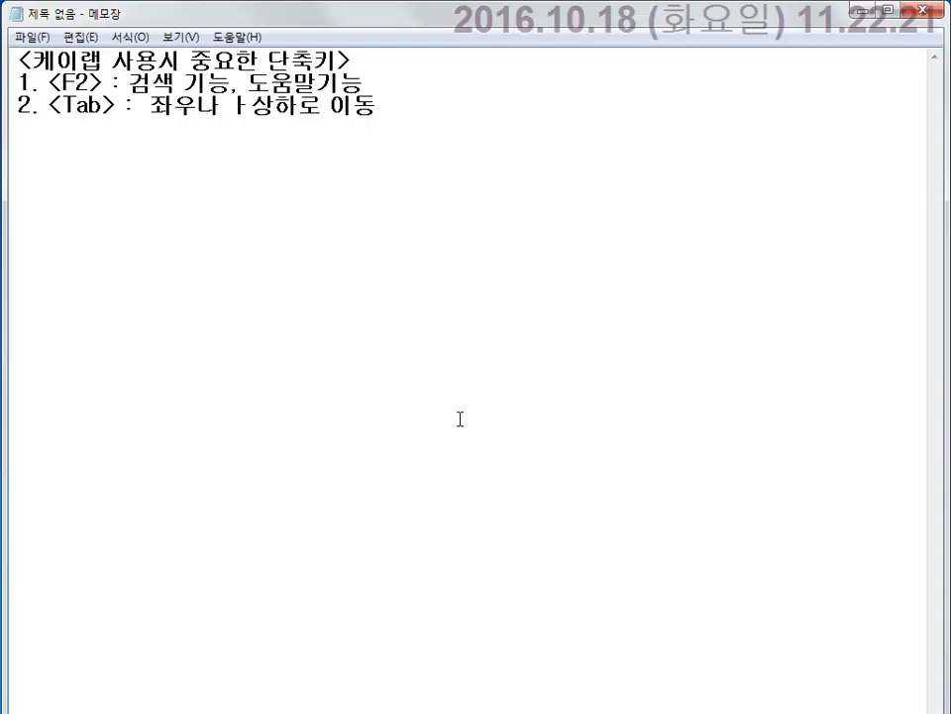
key(BackSpace)
key(BackSpace)
key(BackSpace)
key(BackSpace)
key(BackSpace)
key(BackSpace)
key(BackSpace)
key(BackSpace)
key(BackSpace)
key(BackSpace)
key(BackSpace)
key(BackSpace)
key(BackSpace)
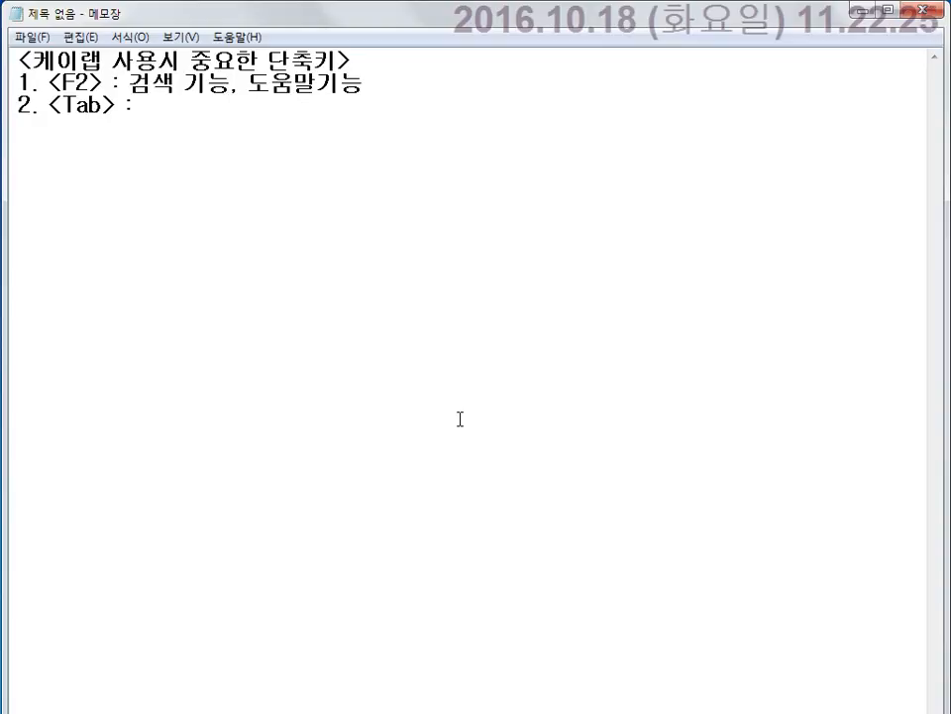
text(좌우나)
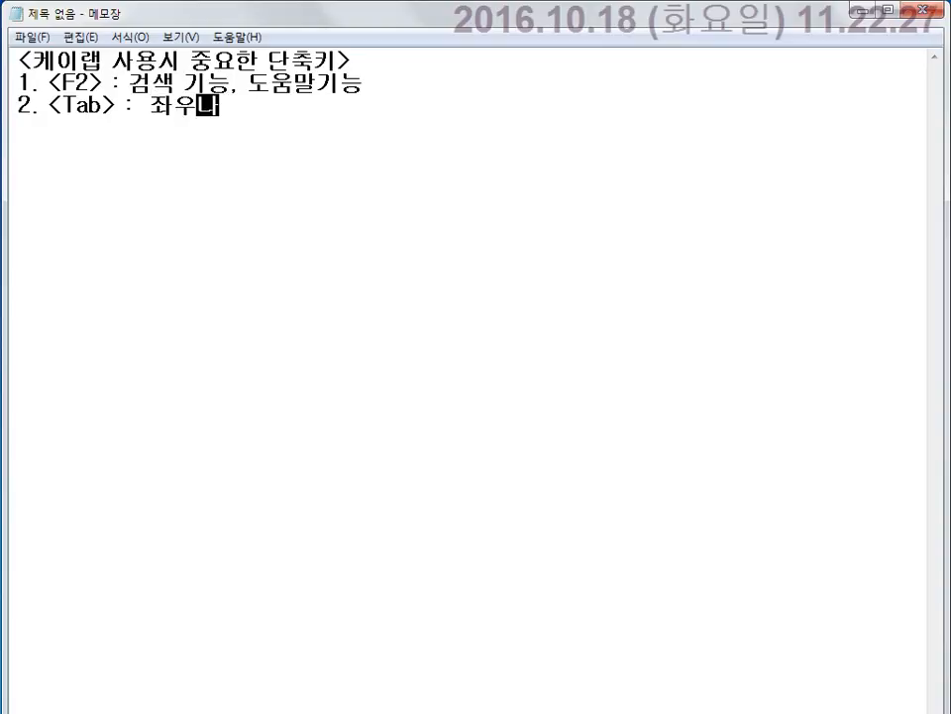
text( 상)
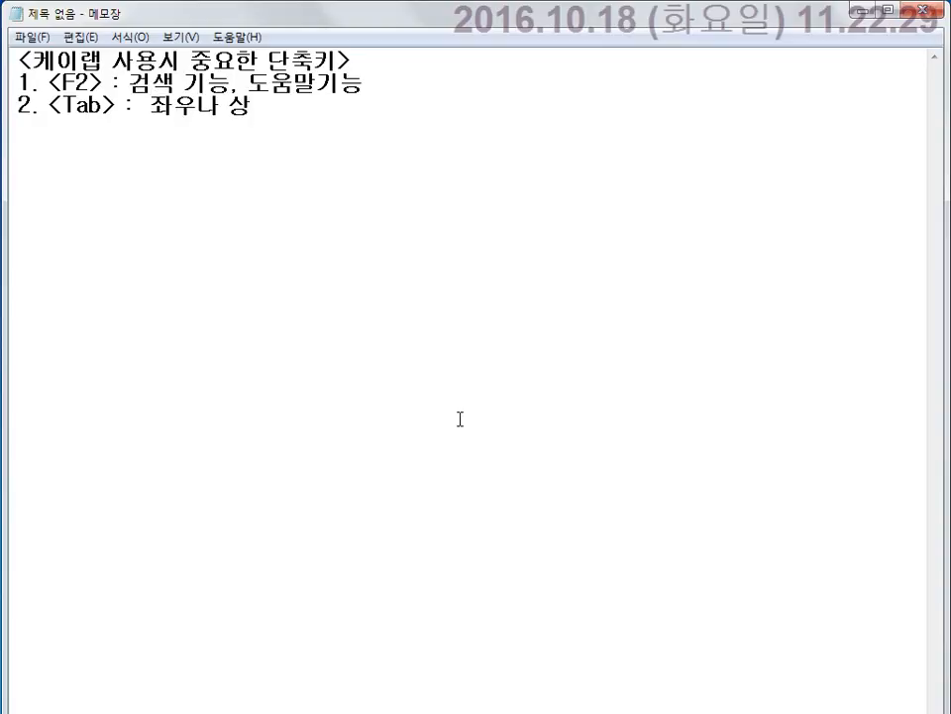
text(하이동 )
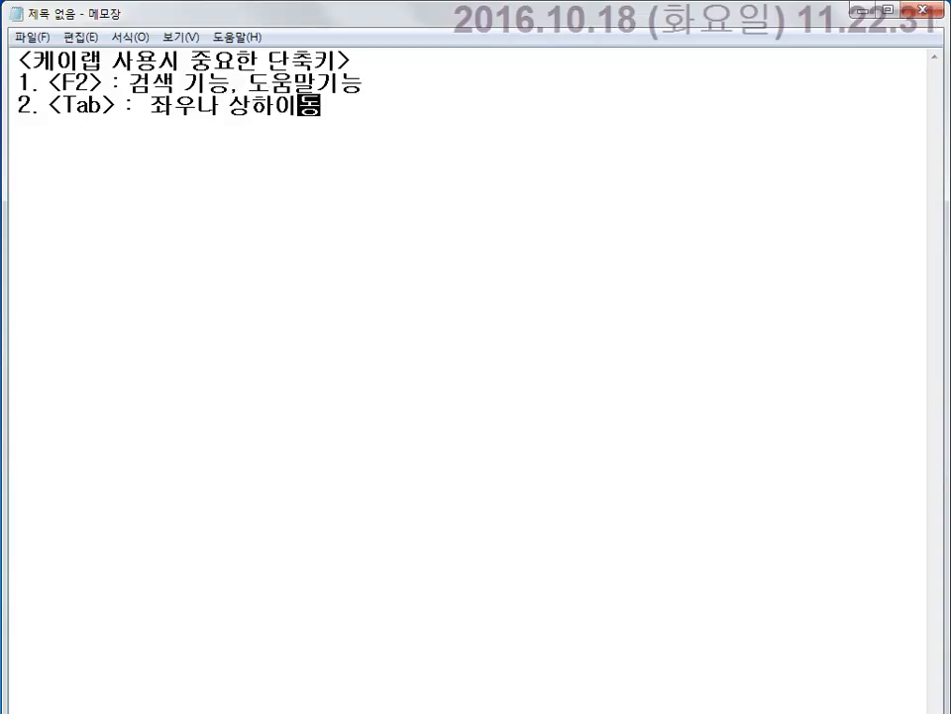
text(3.)
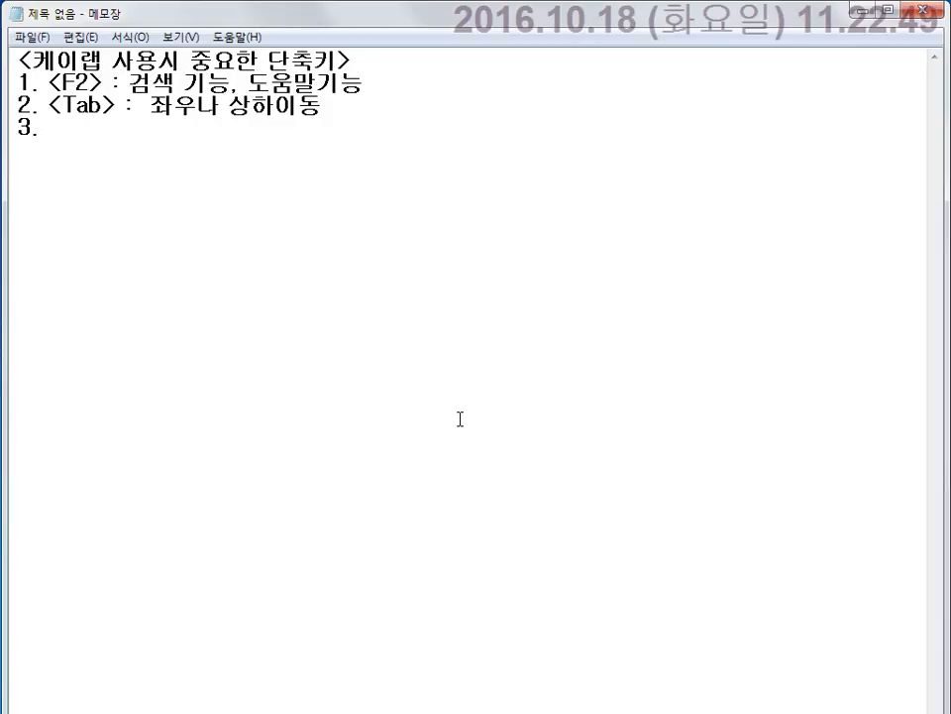
Write item 3 '<스페이스키> : 부분 삭제 기능' and begin item '4. <F5> :'.
text(<)
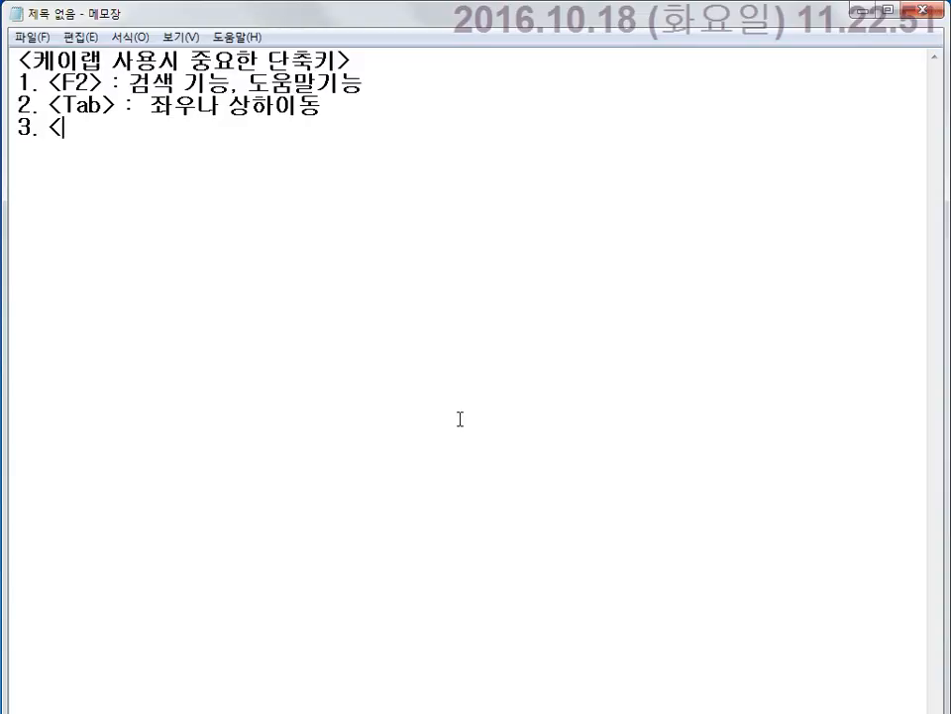
text(tm)
key(BackSpace)
key(BackSpace)
text(스페)
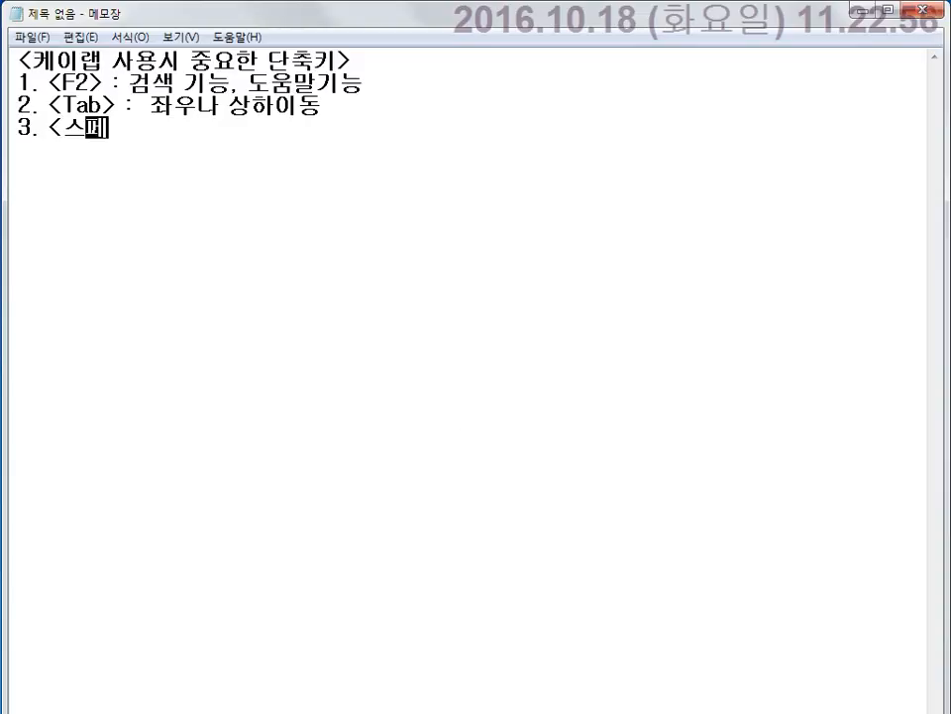
text(잇스키)
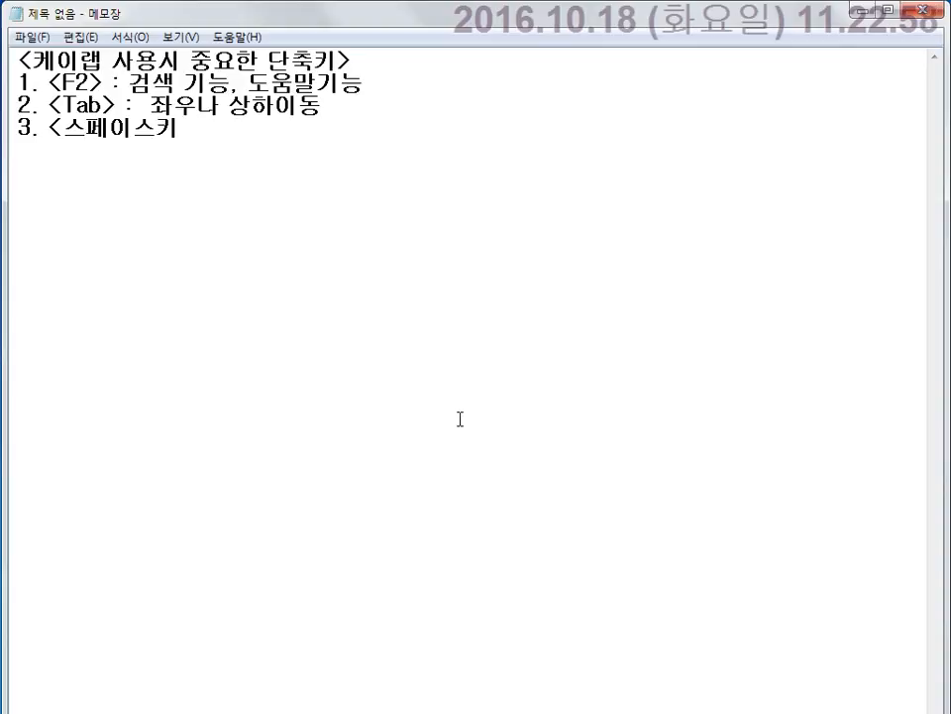
text(> :)
text(부)
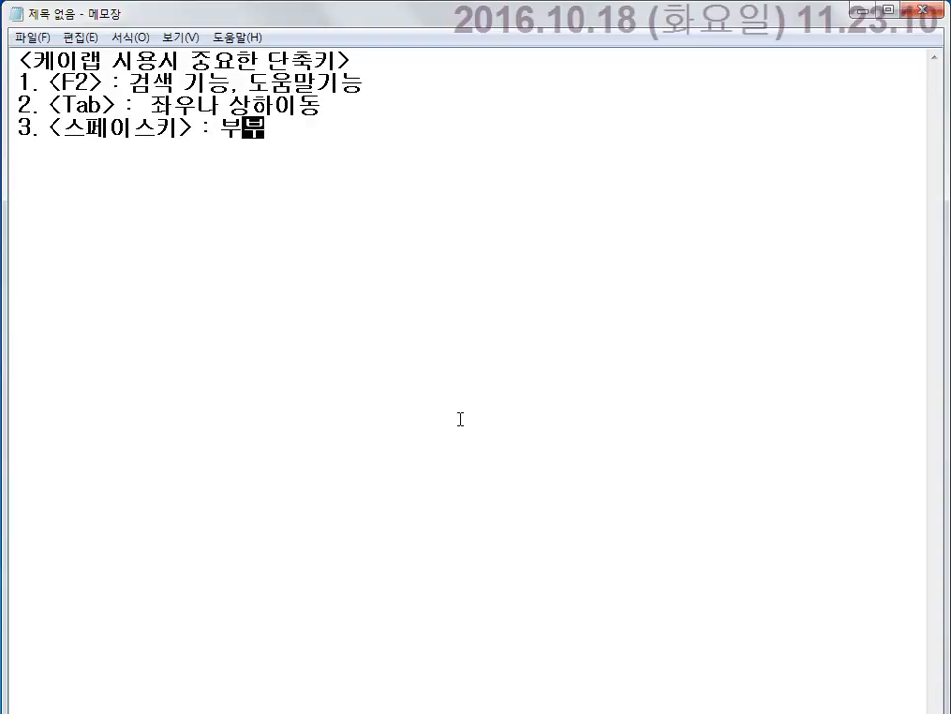
text(분 삭제 기ㄴ)
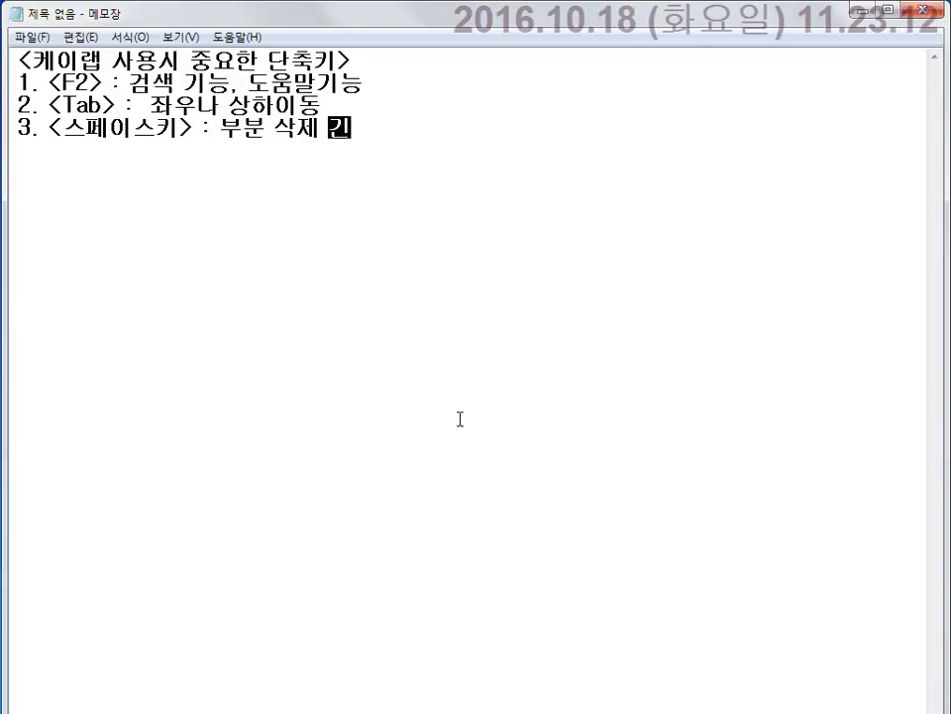
text(ㅡㅇ)
key(Return)
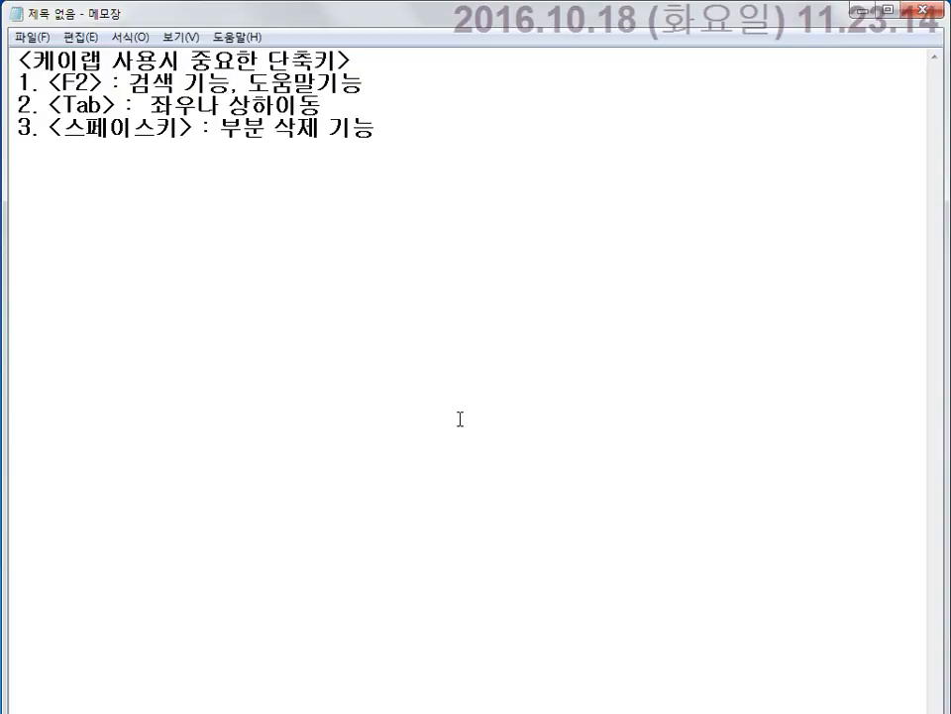
text(4. <F5)
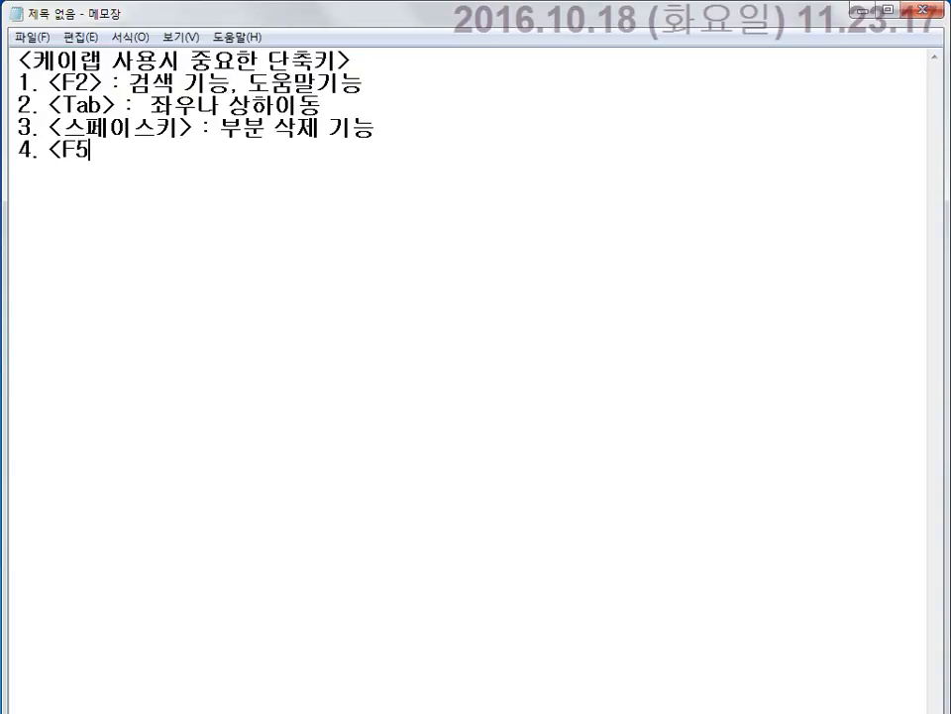
text(> : wi)
Finish item 4 as '<F5> : 전체삭제 기능'.
key(BackSpace)
key(BackSpace)
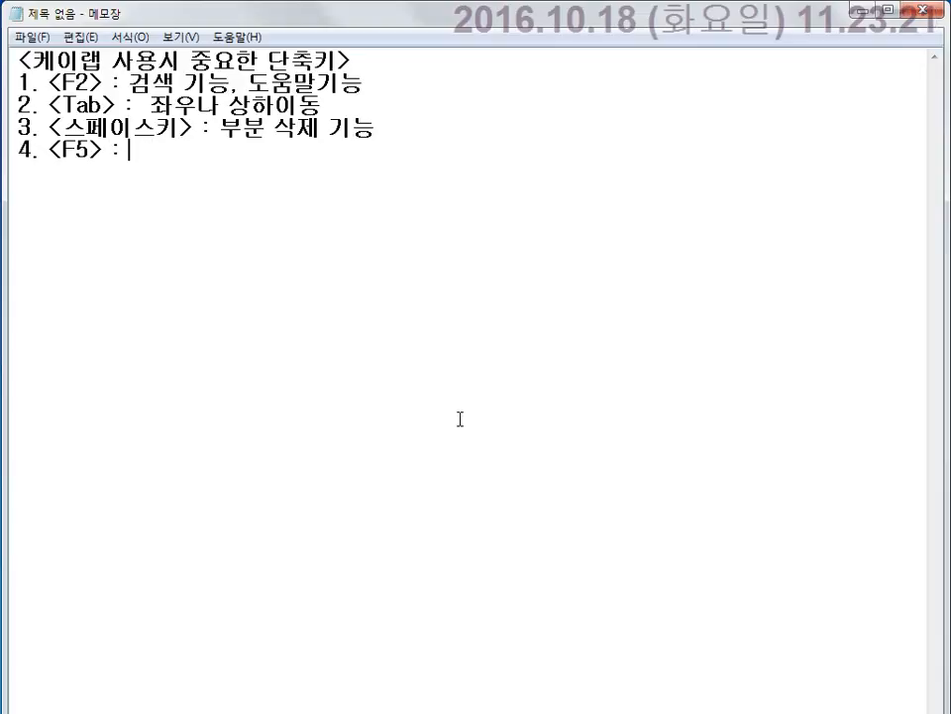
text(전표)
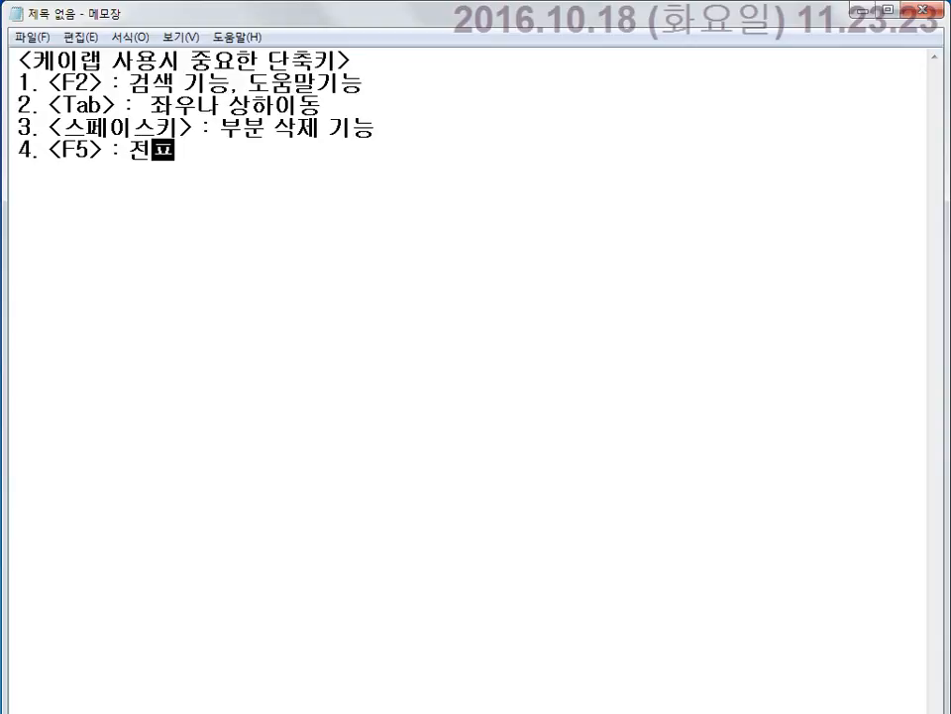
key(BackSpace)
key(BackSpace)
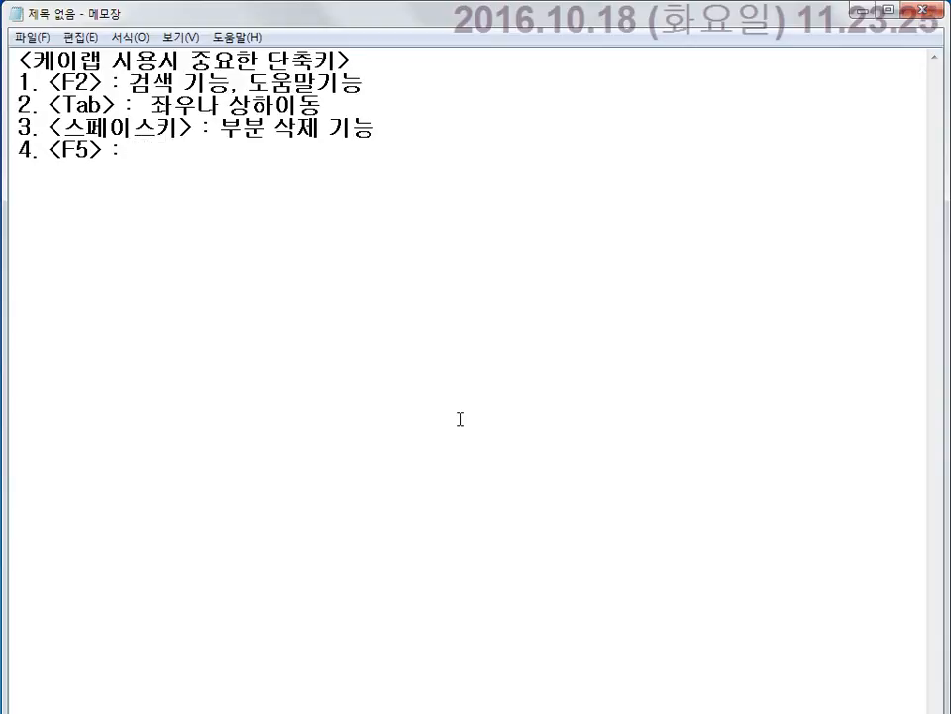
text(전체삭제)
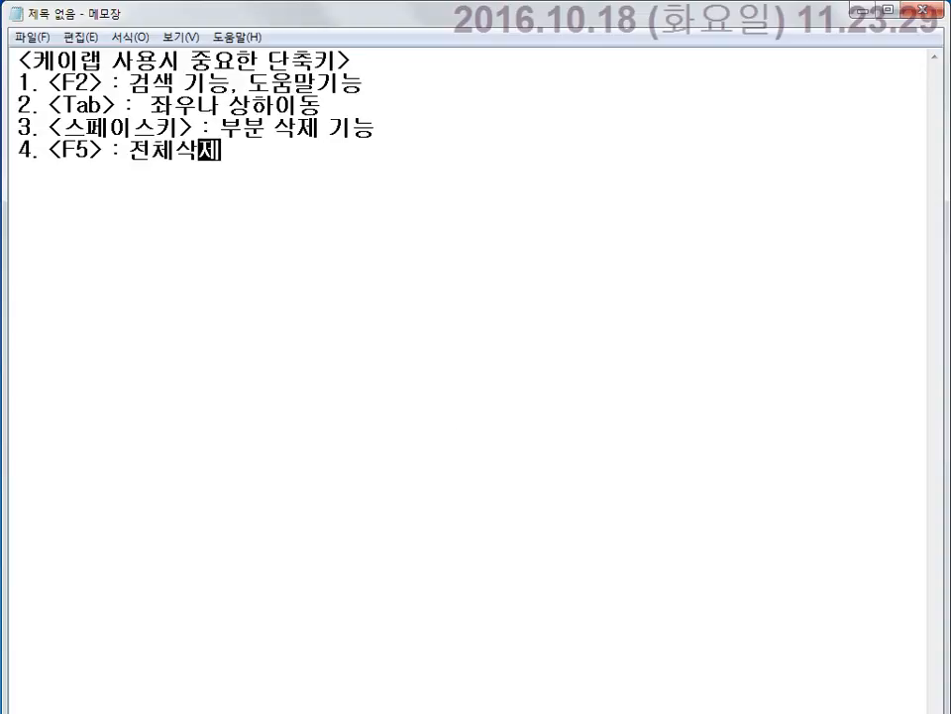
text( 기능)
key(Return)
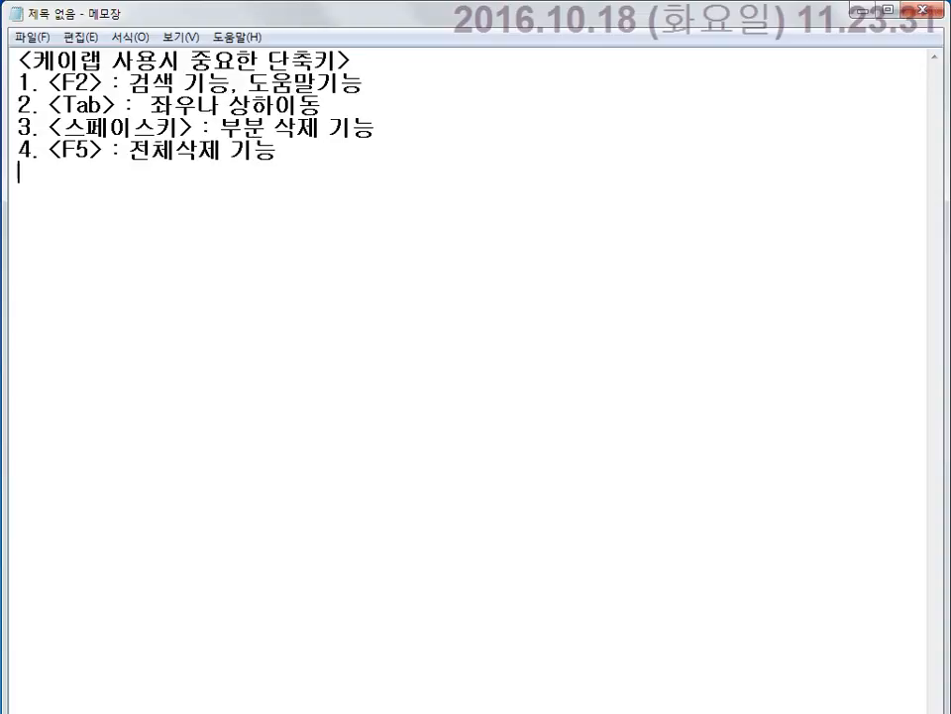
Add item '5. <전표추가> : 마감결산을 하면서 자동결산을 처리.'.
text(5. <)
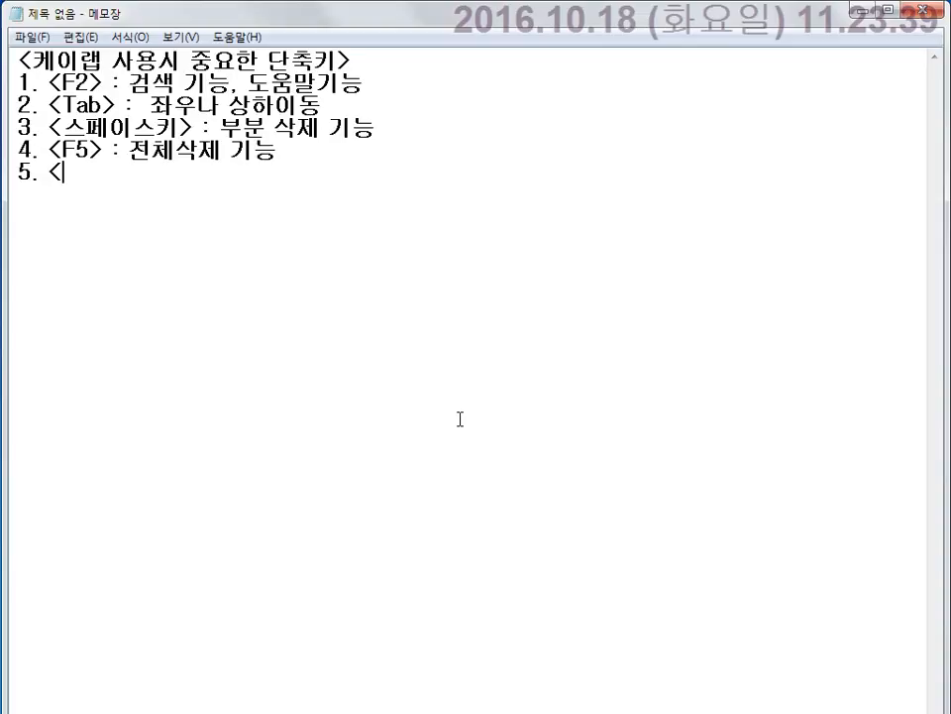
text(전ㅍ)
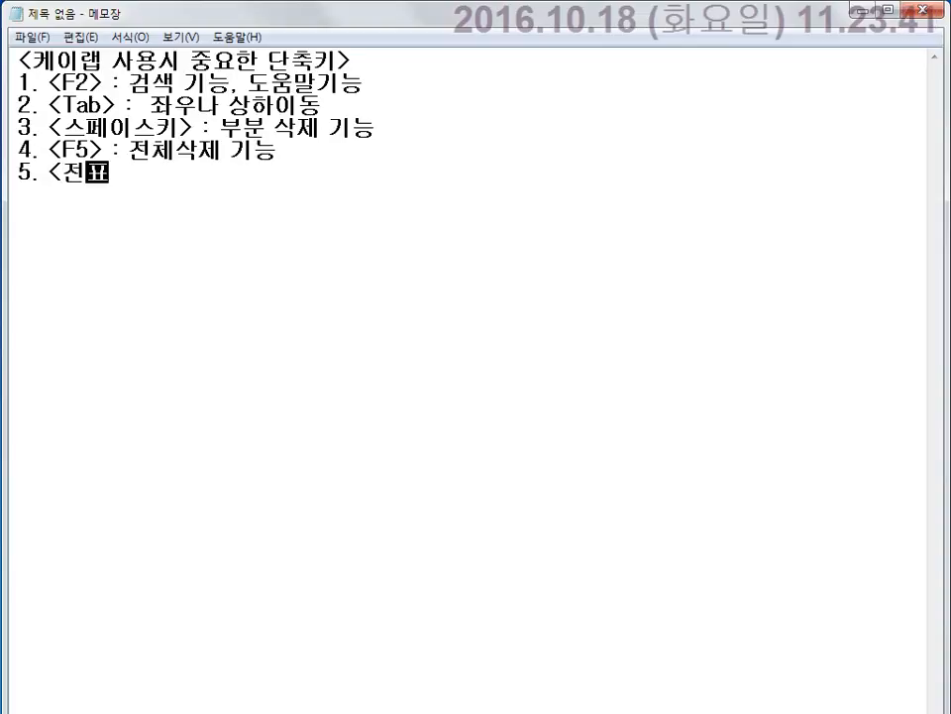
text(추가 )
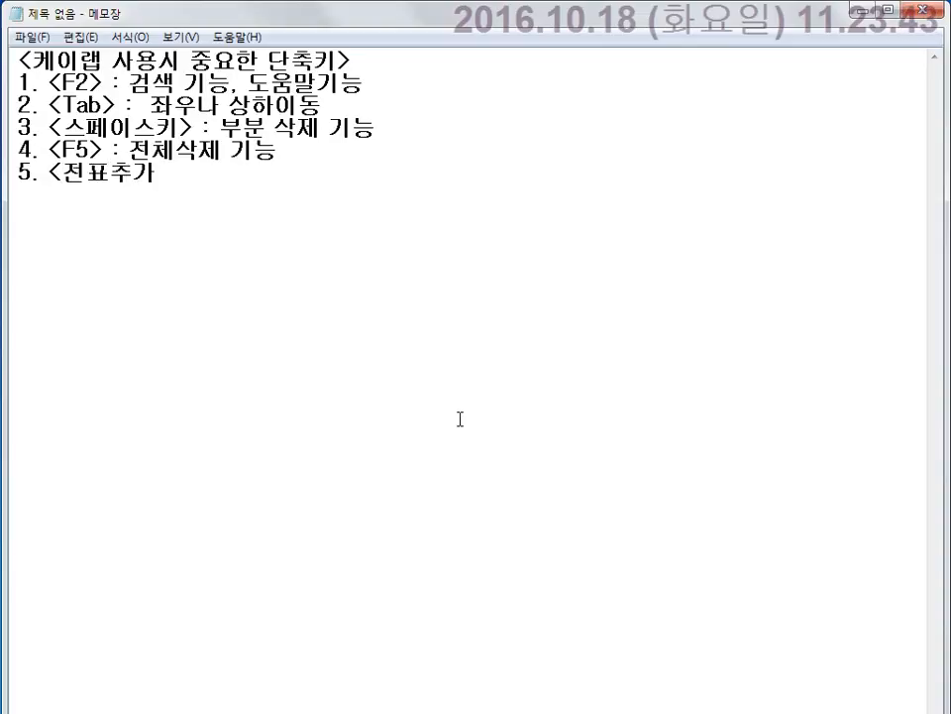
text(:)
key(BackSpace)
key(BackSpace)
text(> : 마감ㄱ)
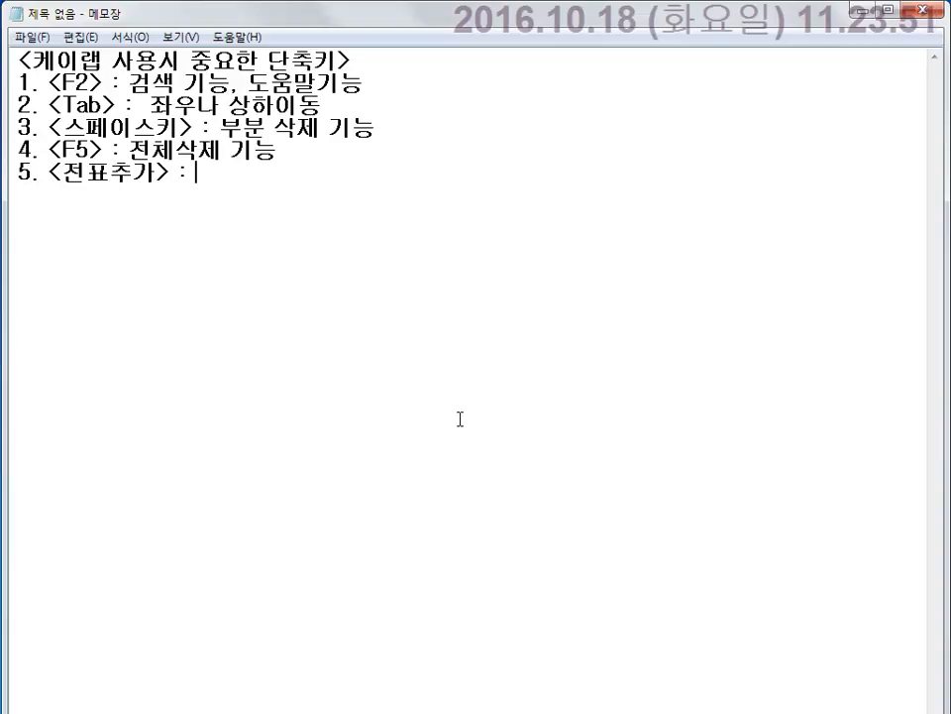
text(결산)
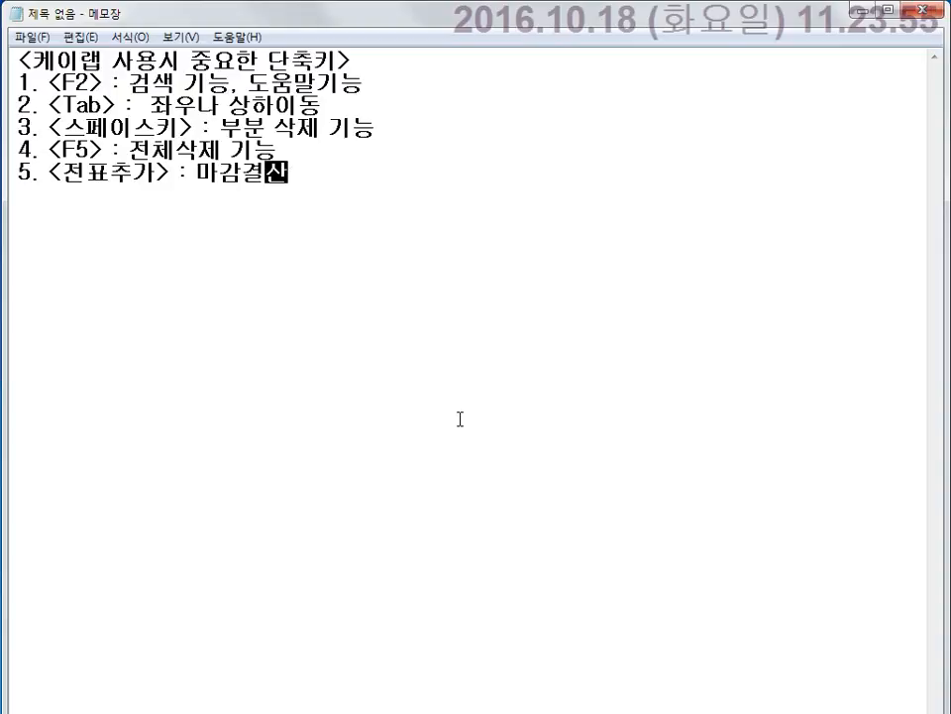
text(을 ㅎ)
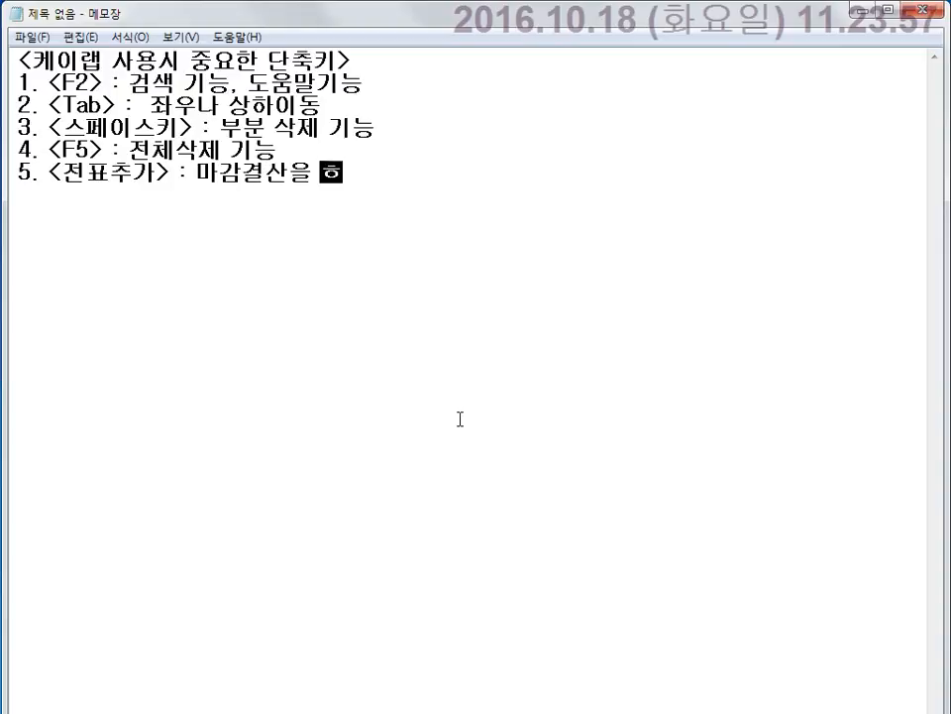
text(ㅏ)
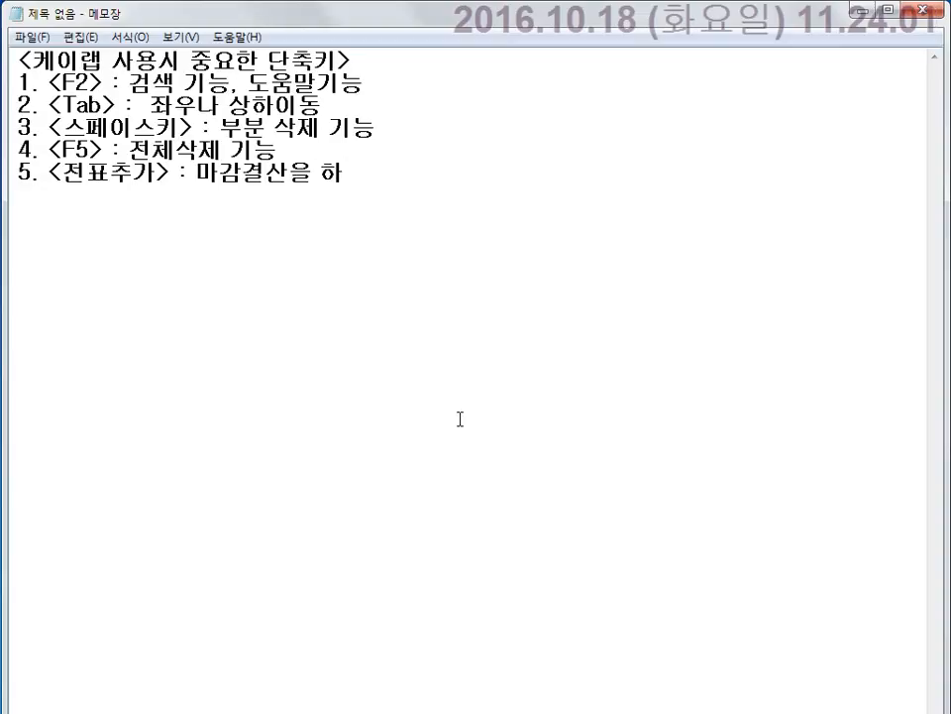
text(면서 자동결)
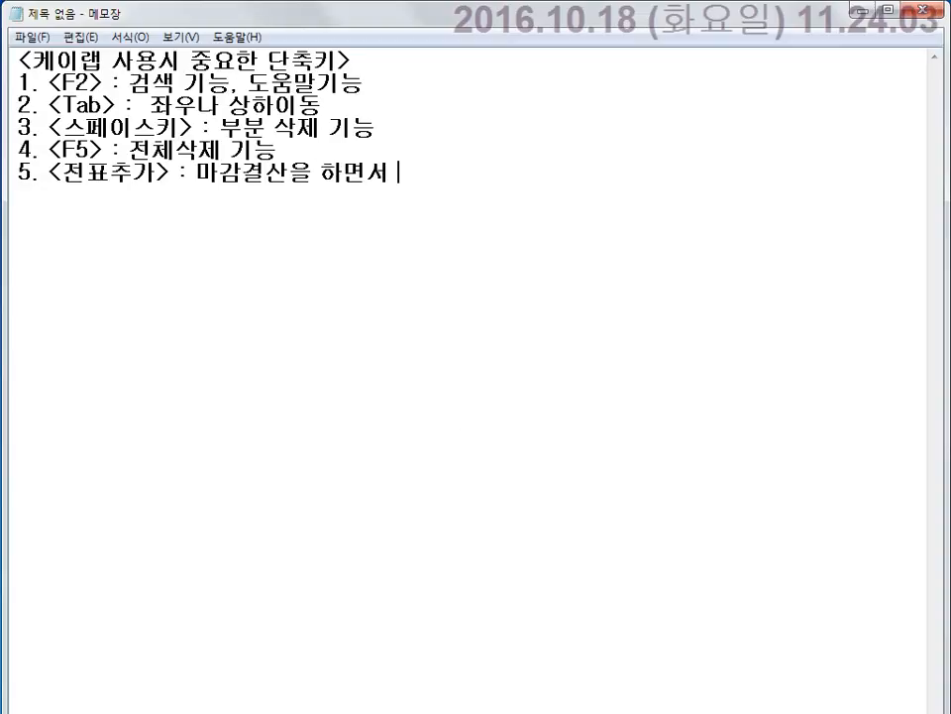
text(산)
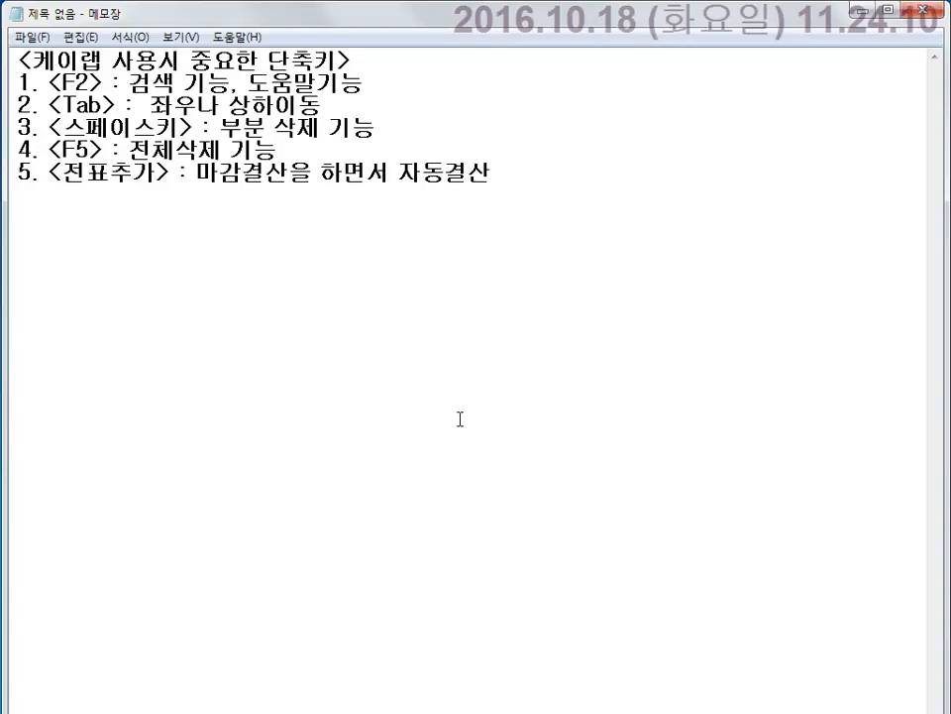
text(ㅇ을 철)
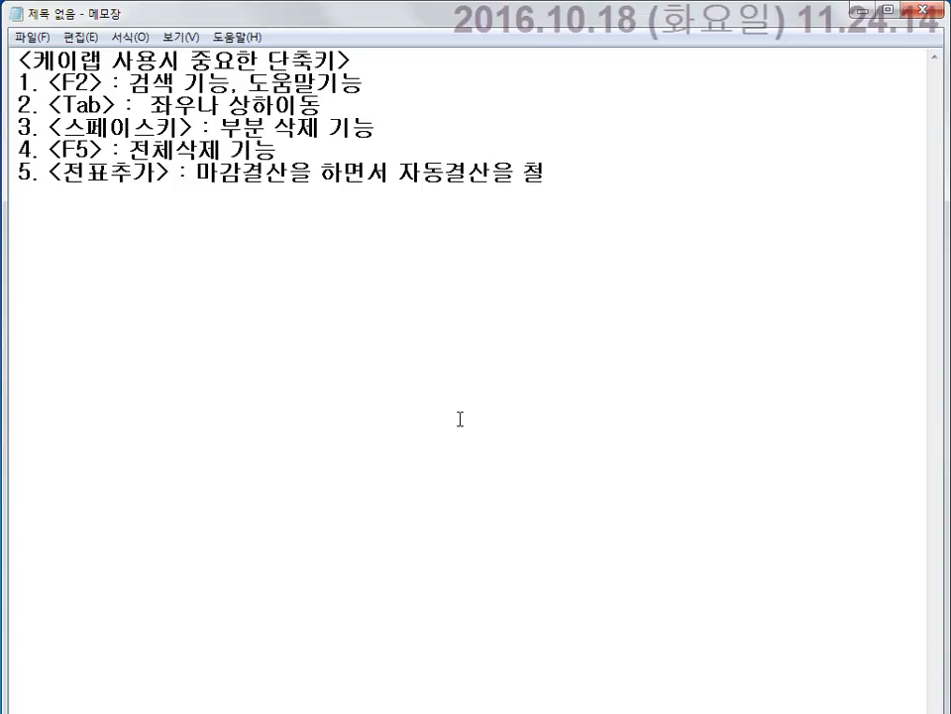
text(ㅣ.)
key(Return)
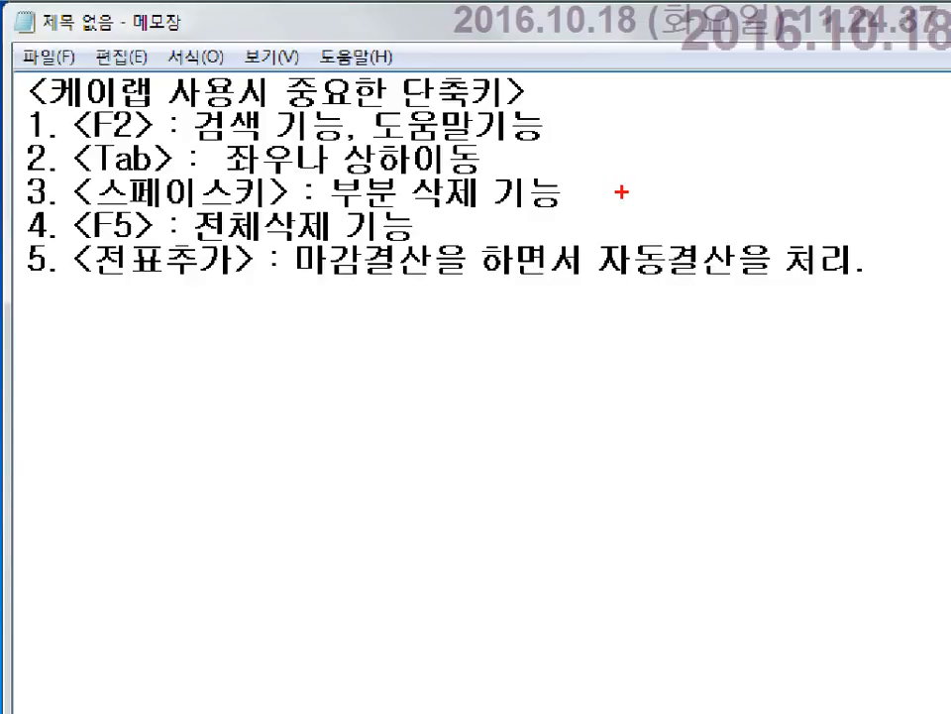
Draw a red box around the fifth shortcut note.
mouse_move(8, 233)
mouse_down()
mouse_move(50, 272)
mouse_move(50, 285)
mouse_move(65, 288)
mouse_up()
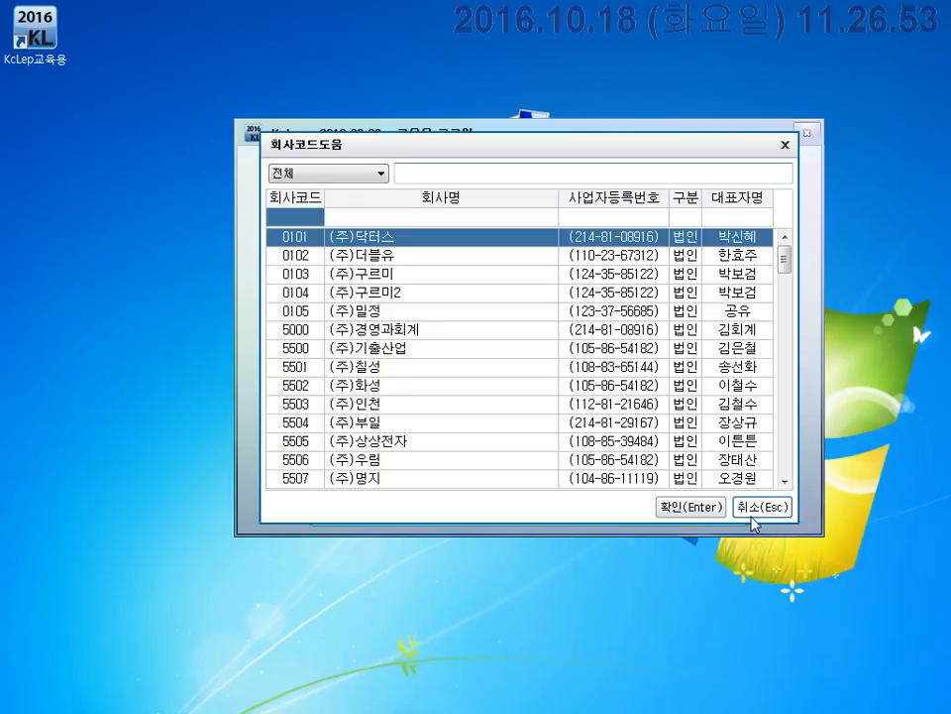
Cancel the 회사코드도움 list and box the 회사등록 button on the login window.
click(751, 516)
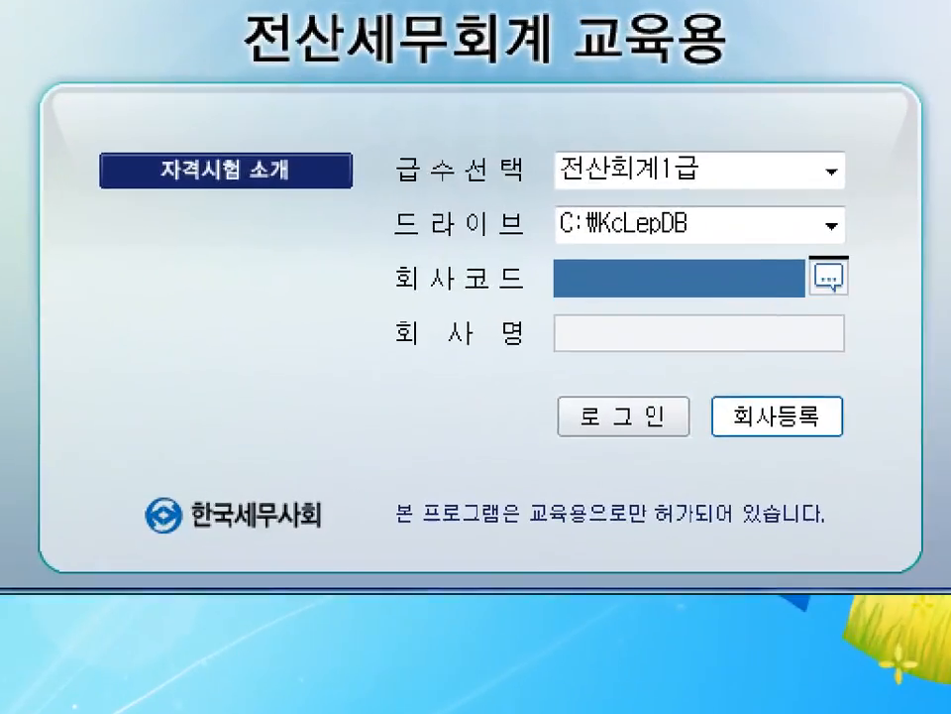
drag(713, 379, 901, 467)
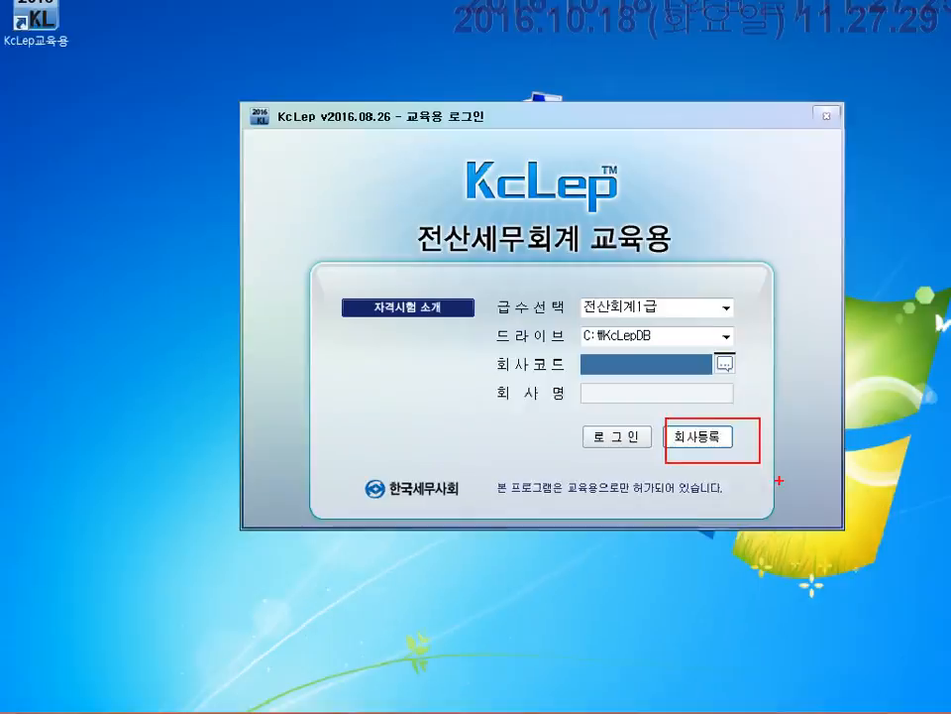
In 회사등록, add a new company row below 9999 with code 200, then reselect its code cell.
click(811, 422)
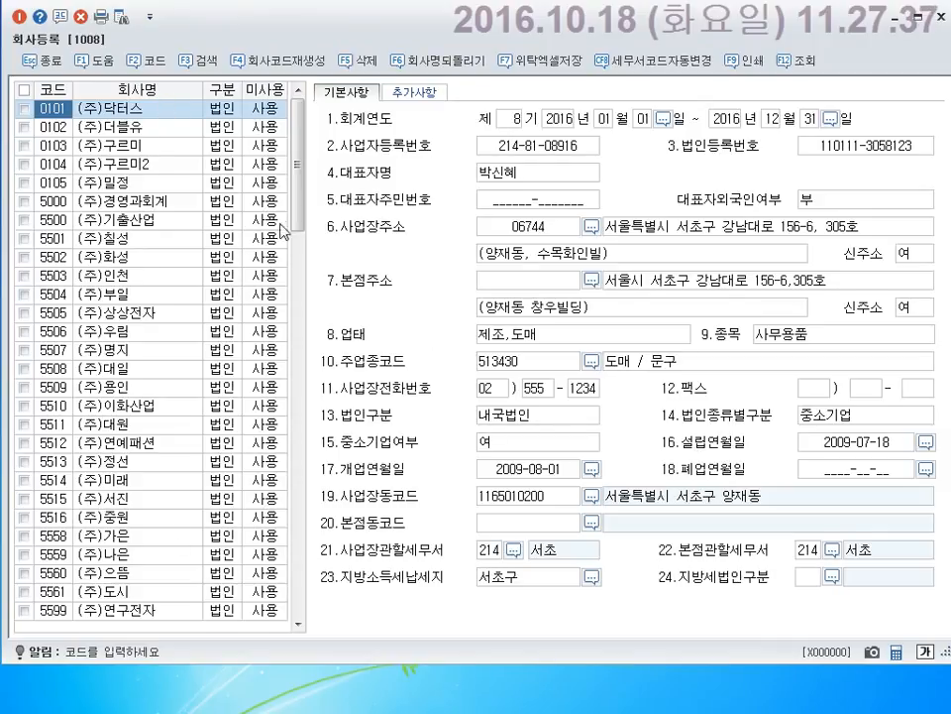
drag(299, 219, 299, 603)
click(77, 617)
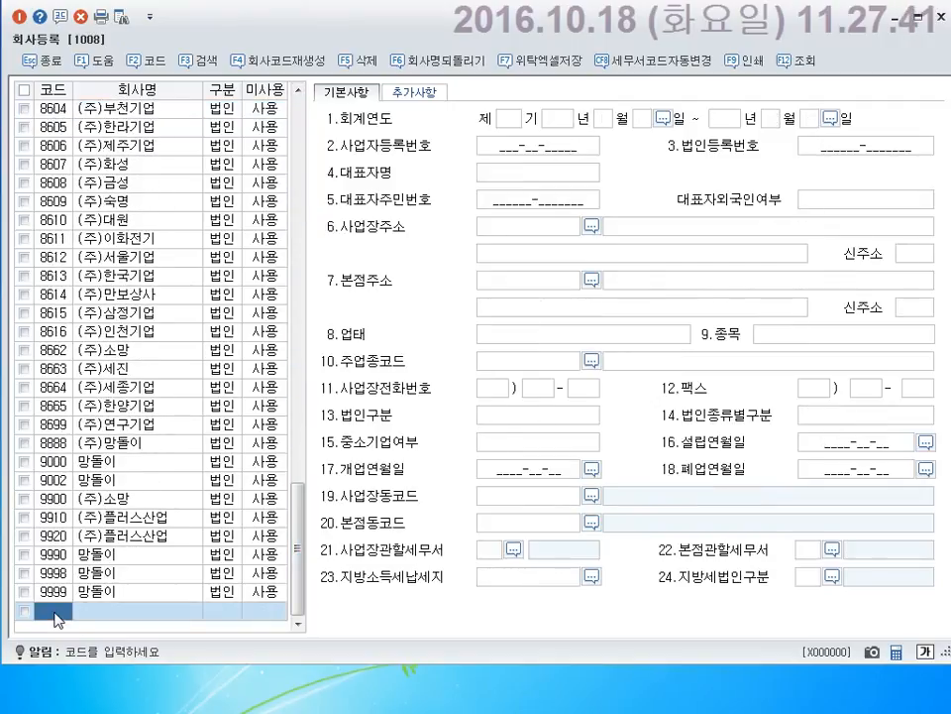
text(200)
key(Return)
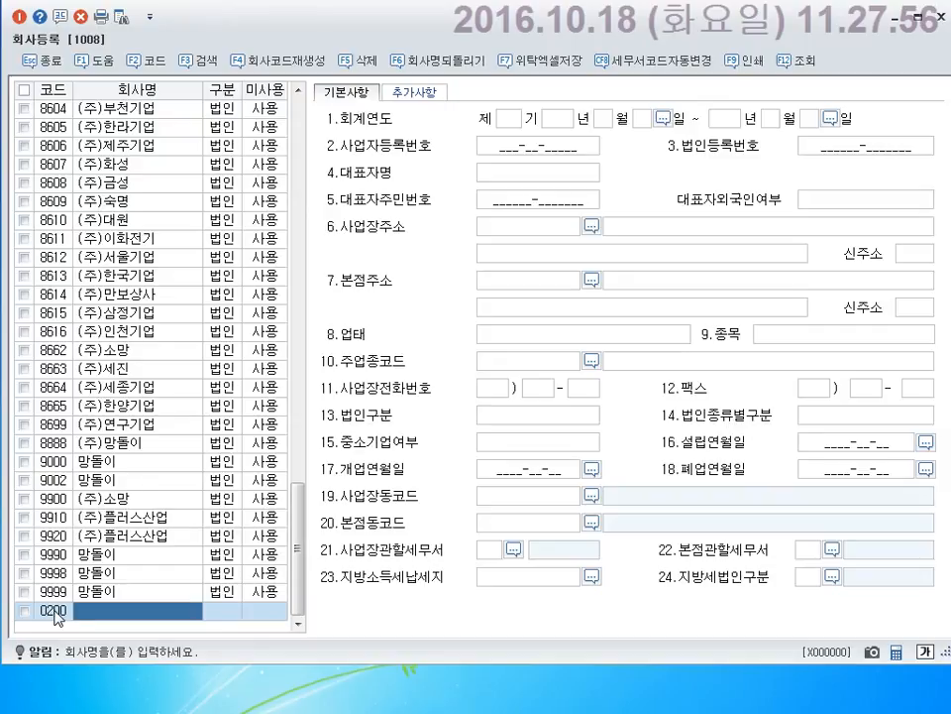
click(59, 612)
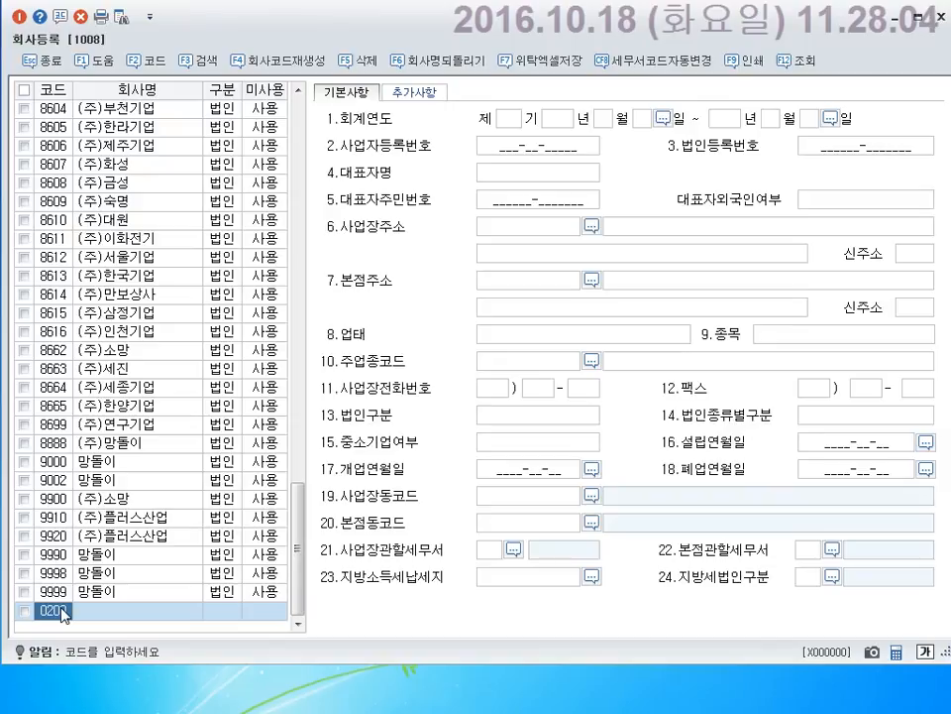
Change the new row's code to 0400 and start the 회사명 with '(주)'.
text(0400)
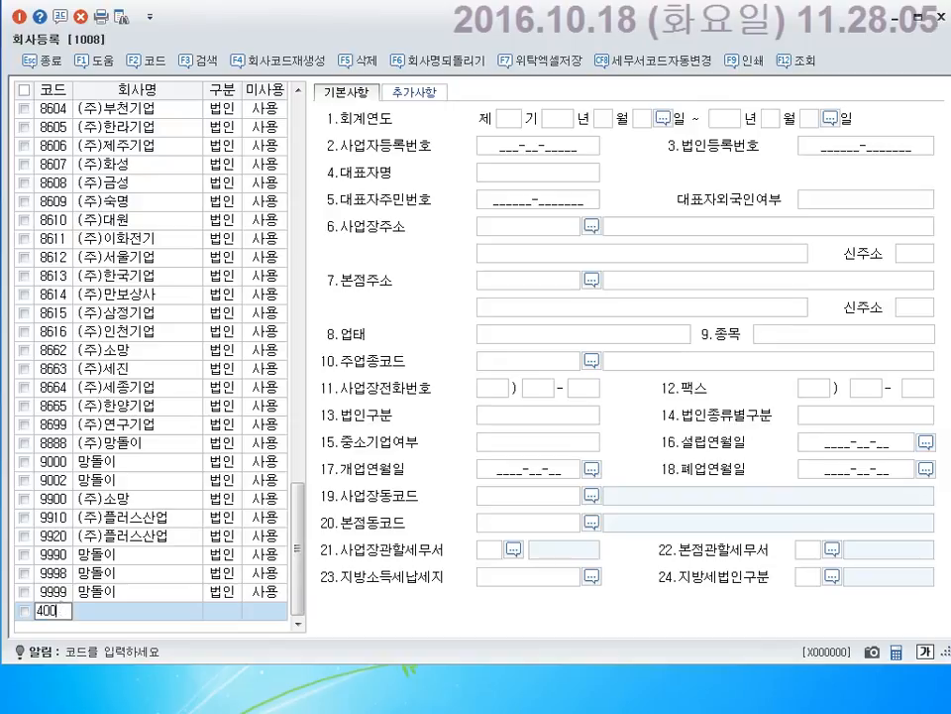
key(Return)
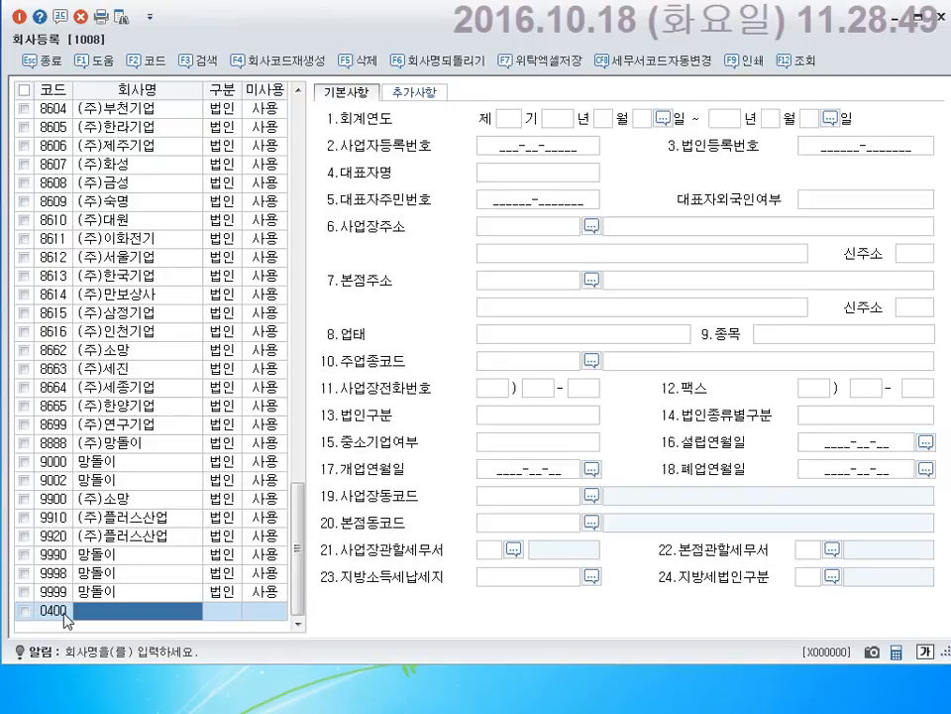
text((주))
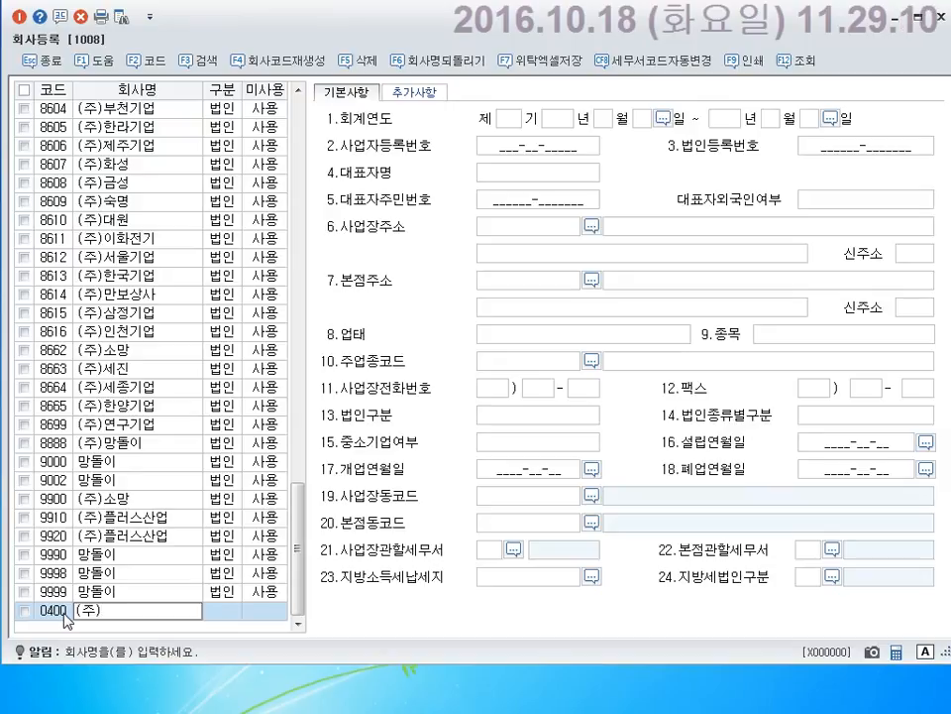
Finish the name as (주)럭키, choose 1:법인 for 구분, and keep 0:사용.
text(려)
text(키)
key(Return)
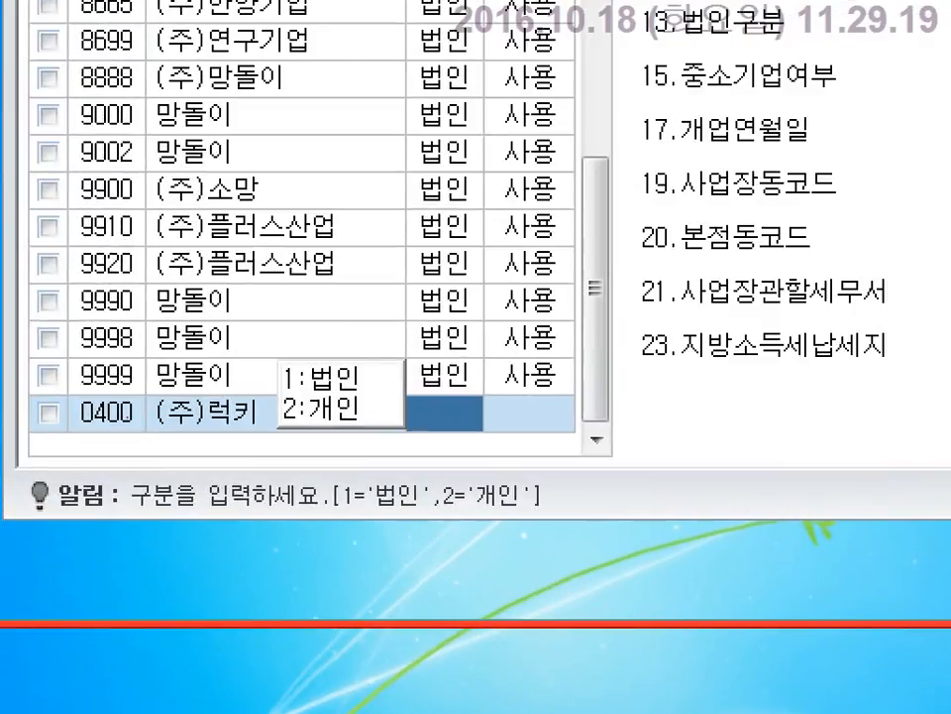
drag(270, 356, 392, 388)
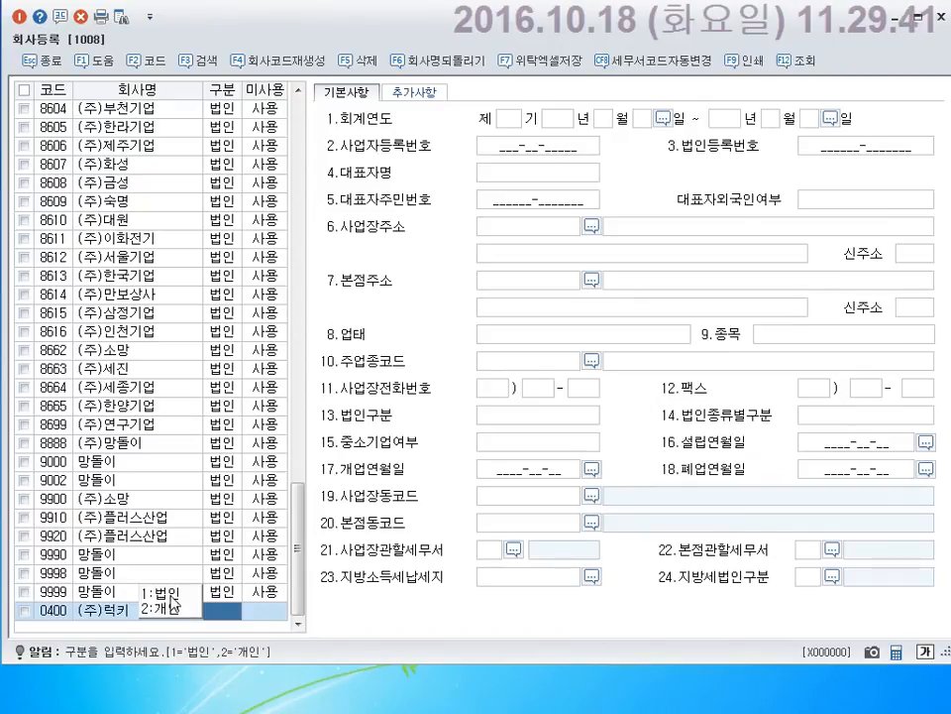
click(171, 599)
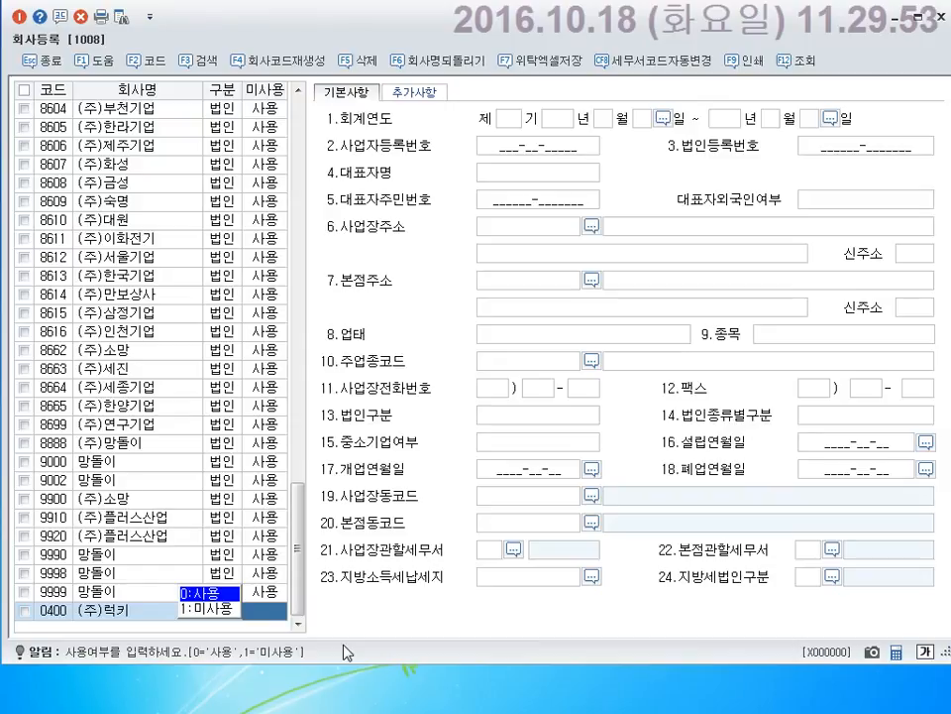
key(Return)
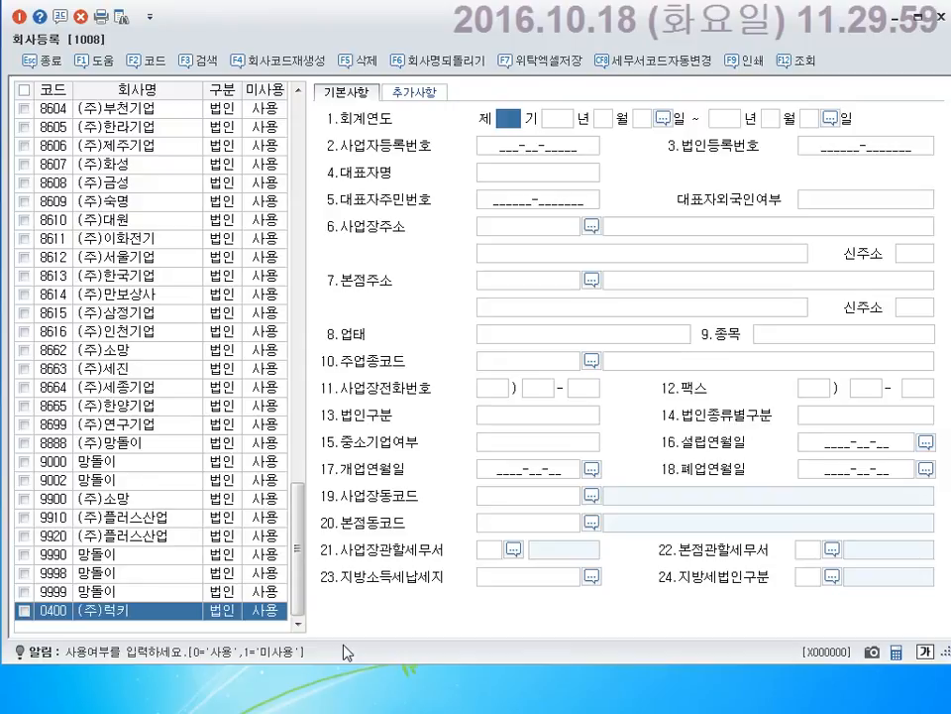
drag(489, 105, 526, 132)
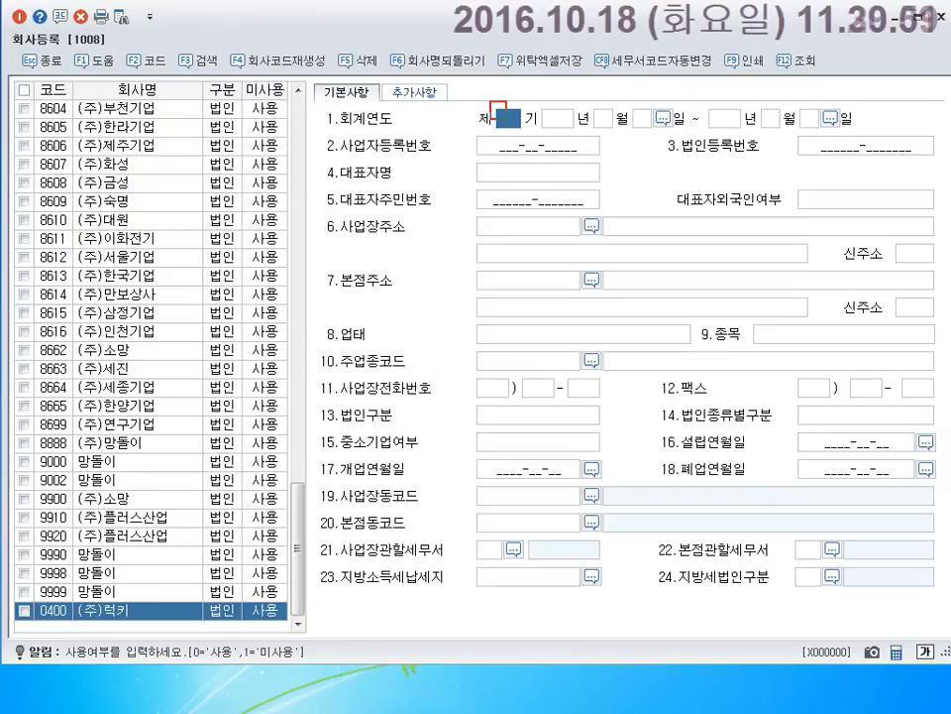
key(Escape)
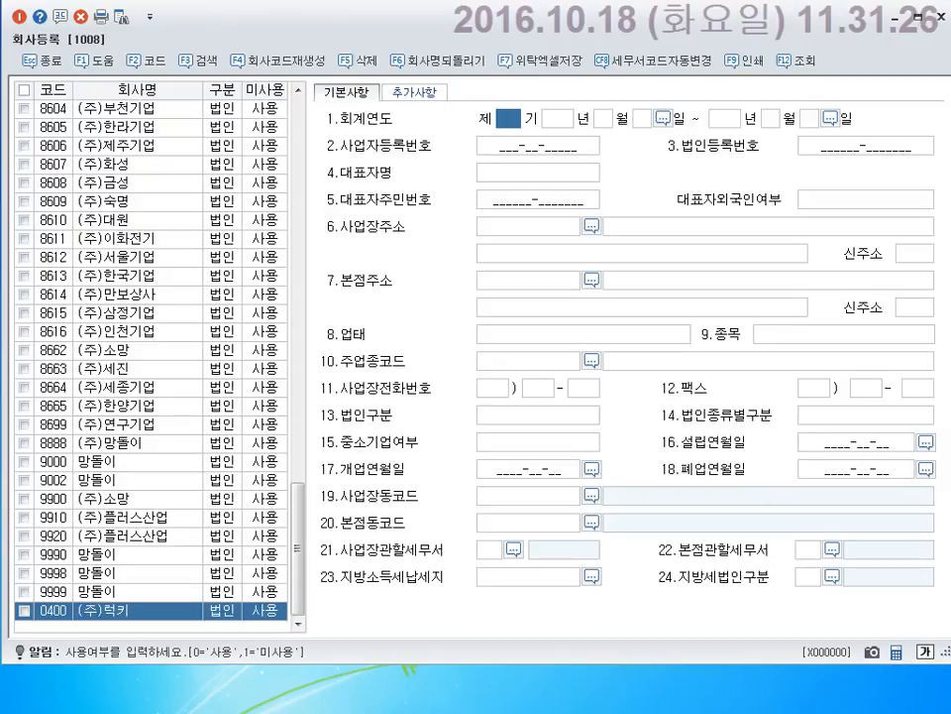
Enter 제 8 기 starting 2016/01/01, accepting the auto-filled 2016/12/31 end date.
text(8)
key(Return)
text(2)
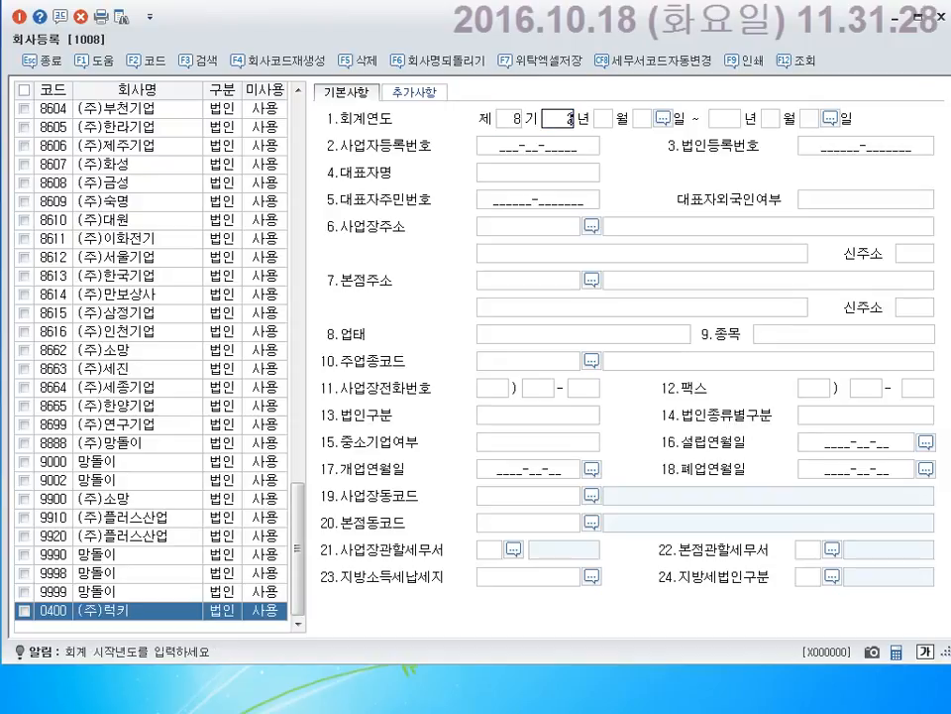
text(01601)
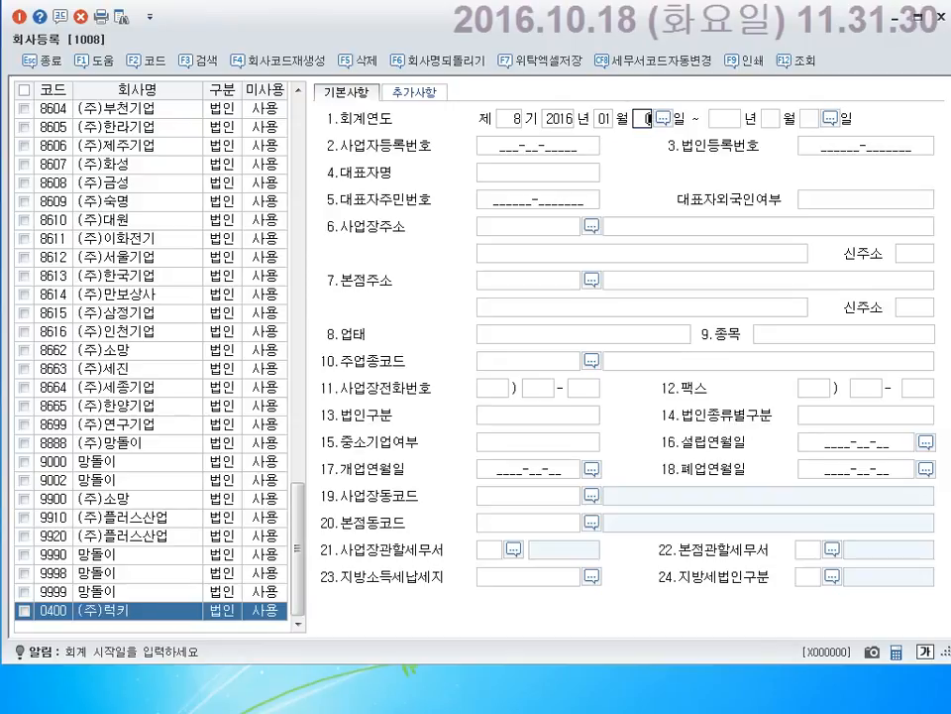
key(Return)
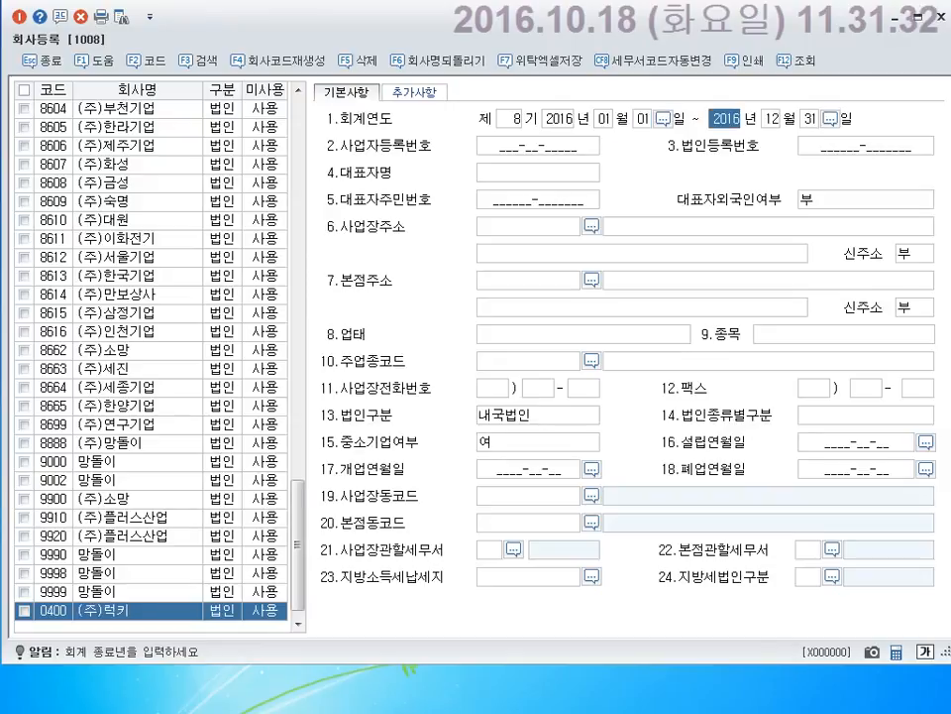
key(Return)
key(Return)
key(Return)
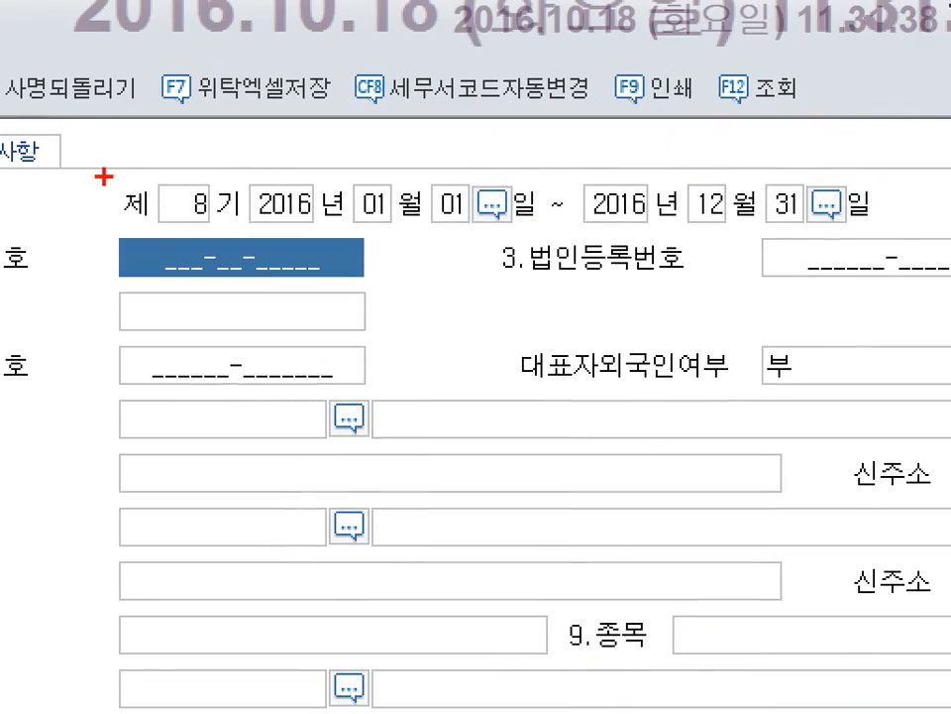
drag(172, 149, 827, 203)
drag(753, 230, 898, 237)
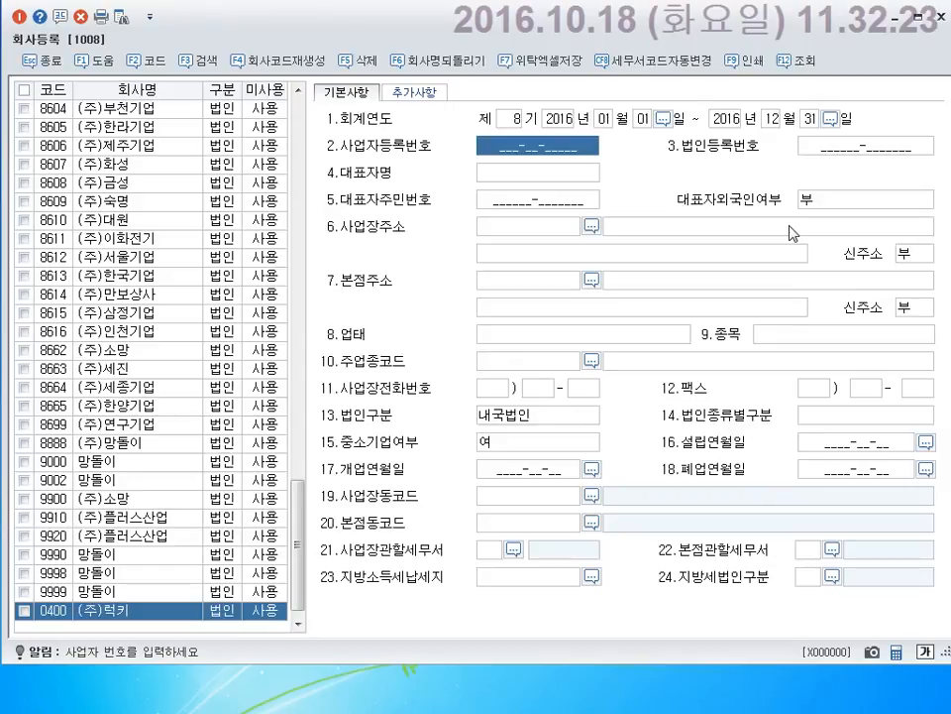
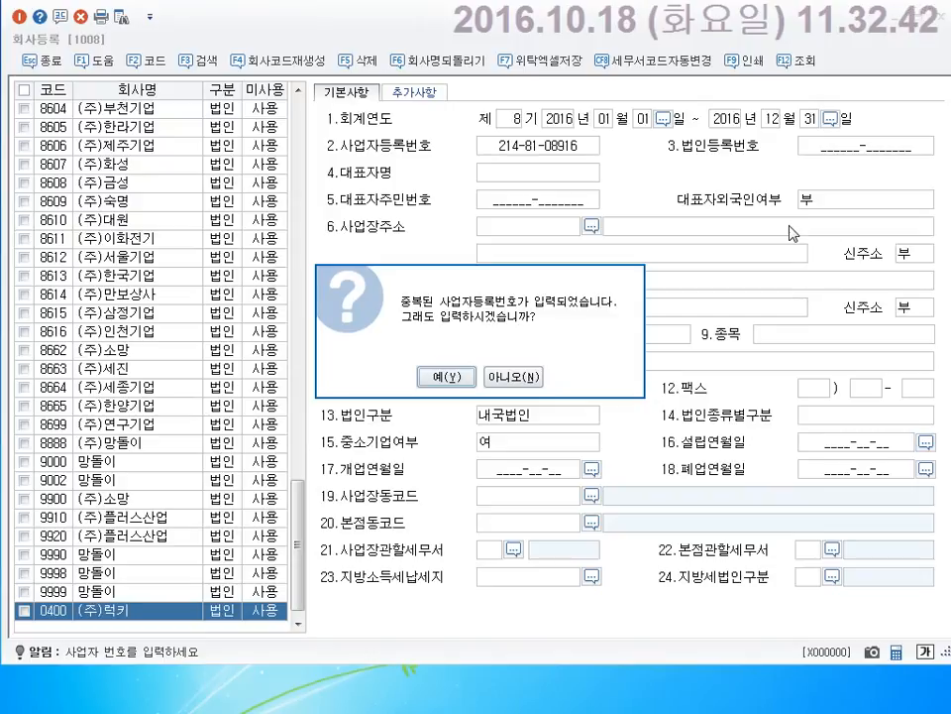
Enter the company's business registration number and keep it despite the duplicate warning.
click(438, 381)
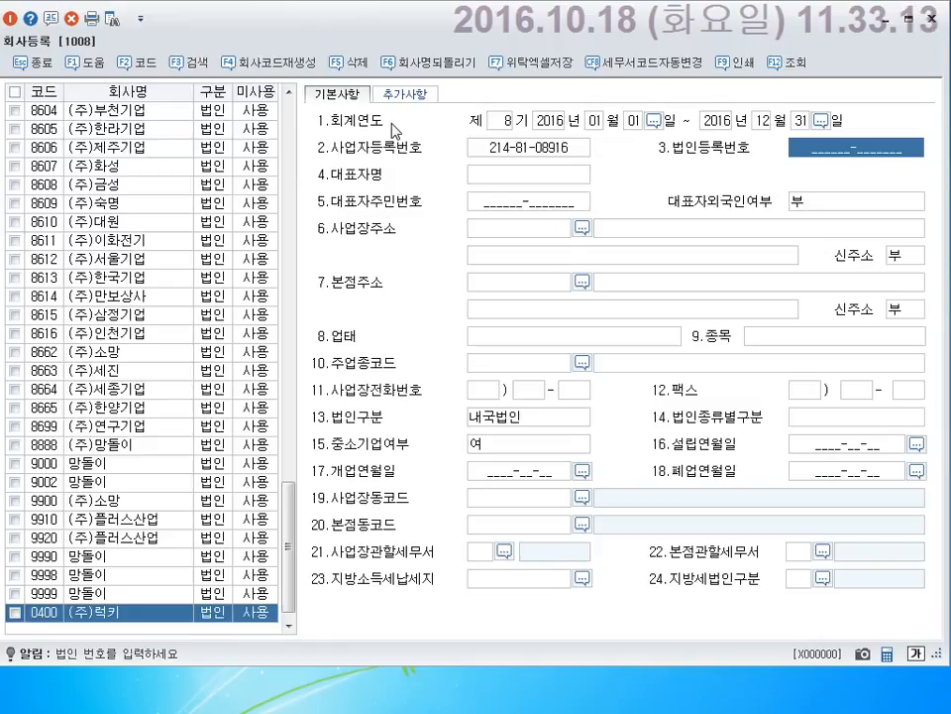
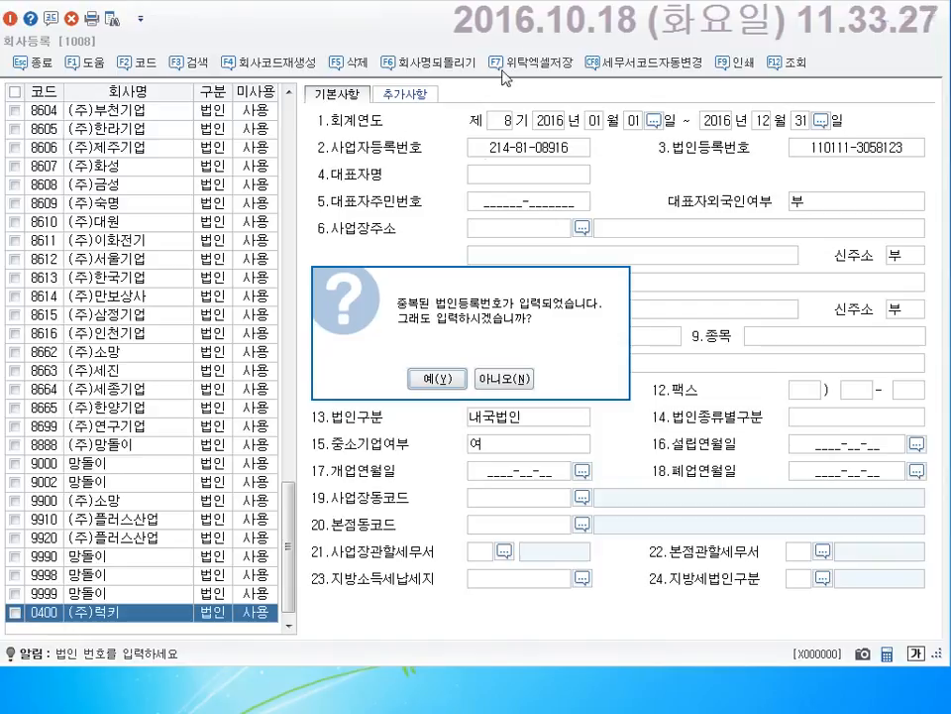
Enter the corporate registration number in 3.법인등록번호 and keep it despite the duplicate warning.
click(450, 389)
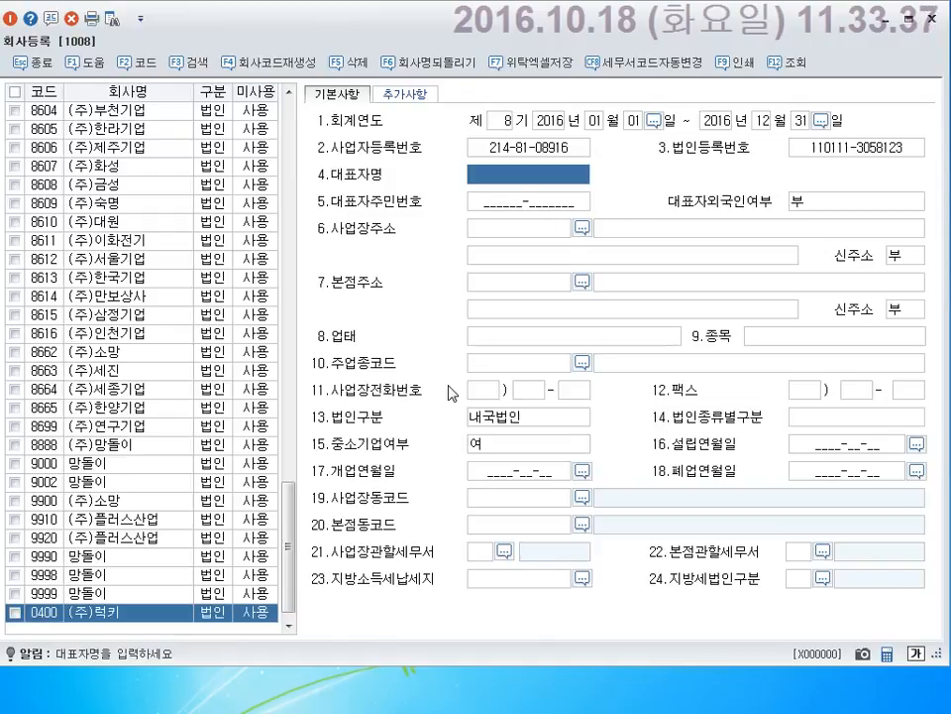
Type the representative's full name in 4.대표자명, correcting a typo first.
text(유하)
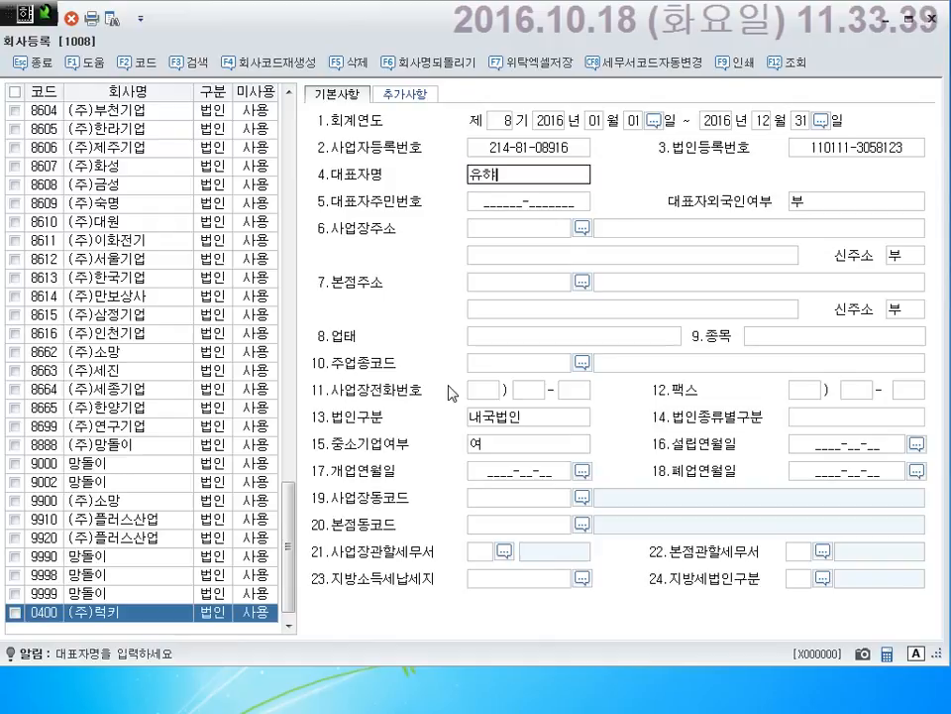
key(BackSpace)
key(BackSpace)
key(BackSpace)
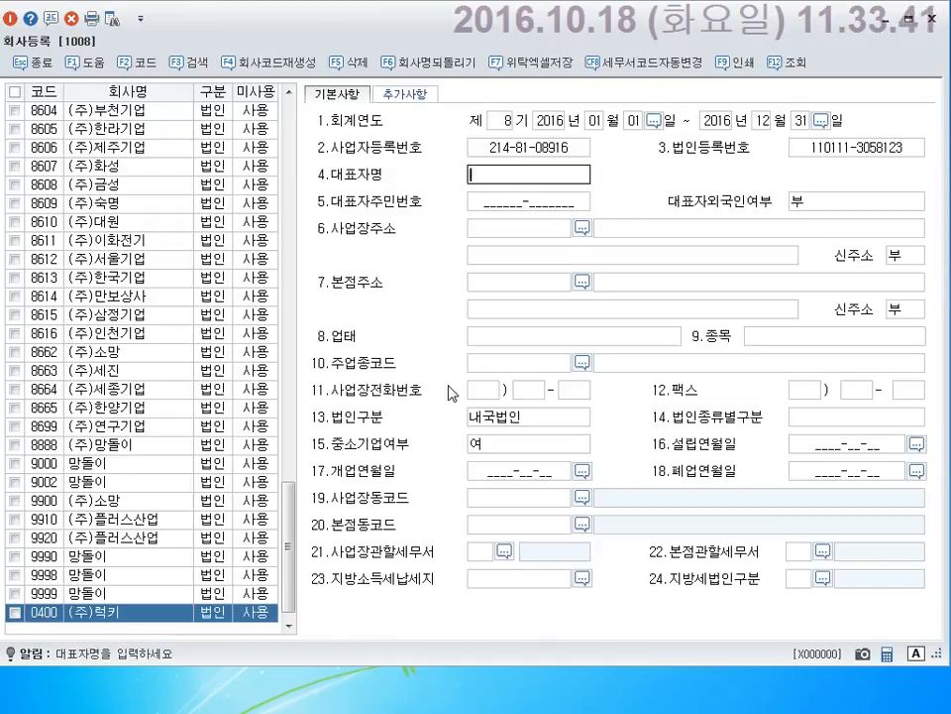
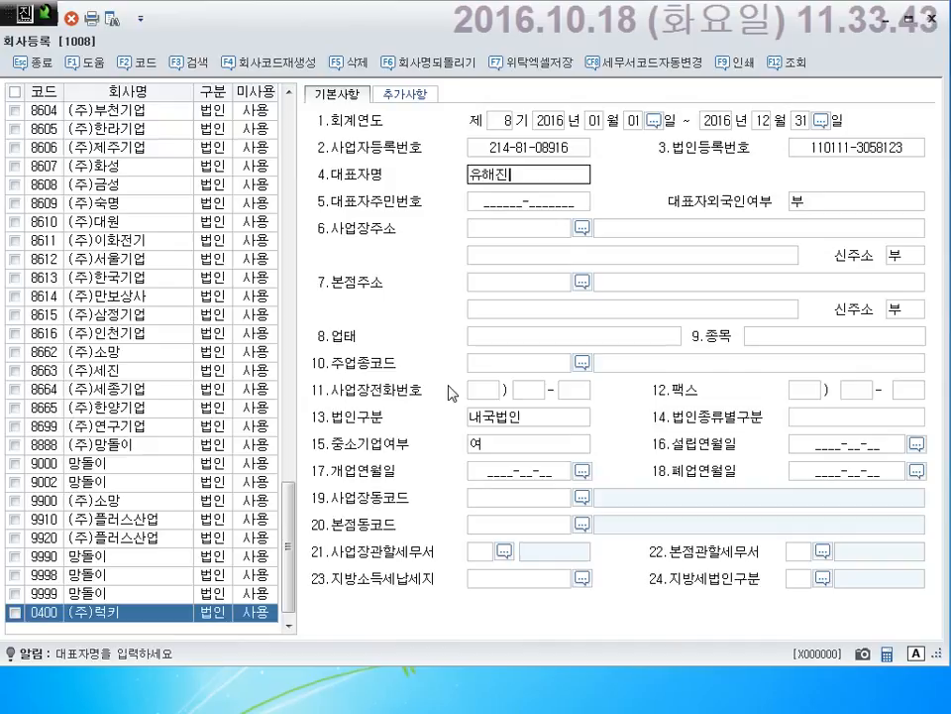
key(Return)
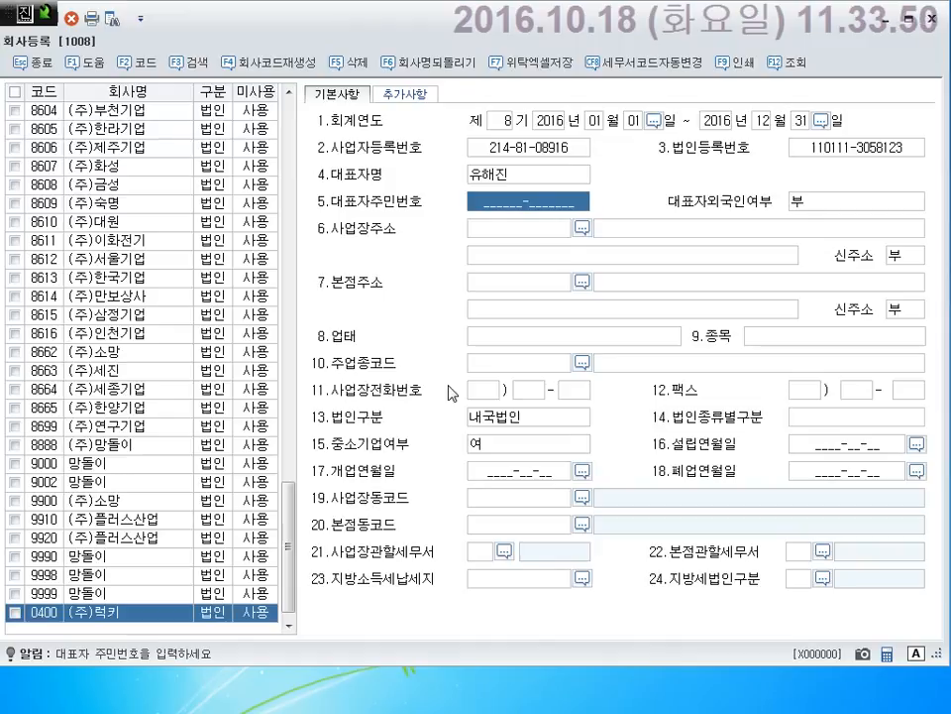
key(Return)
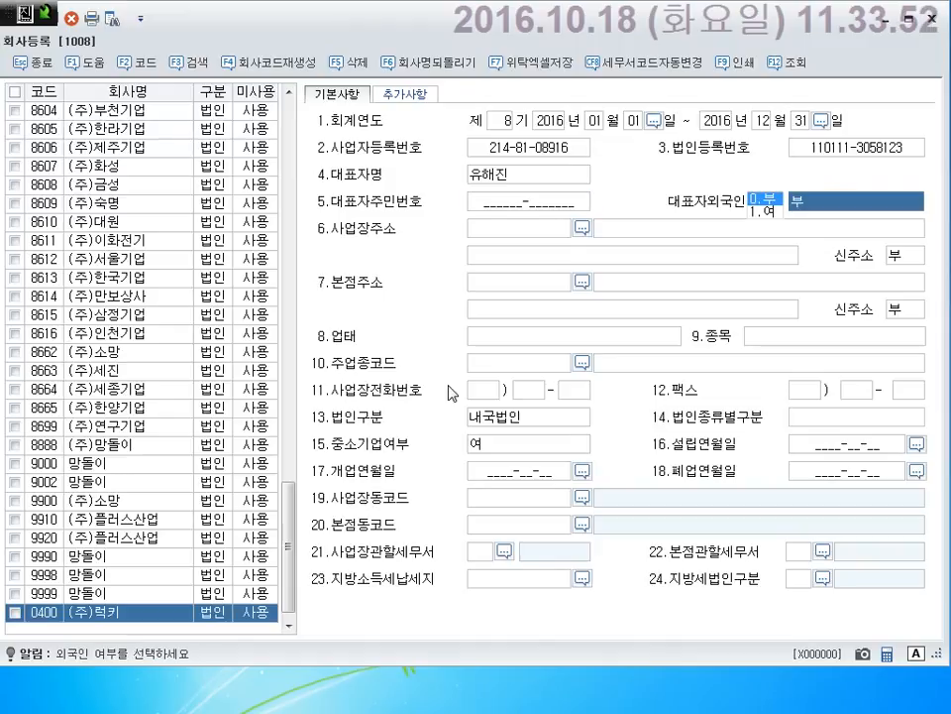
key(Return)
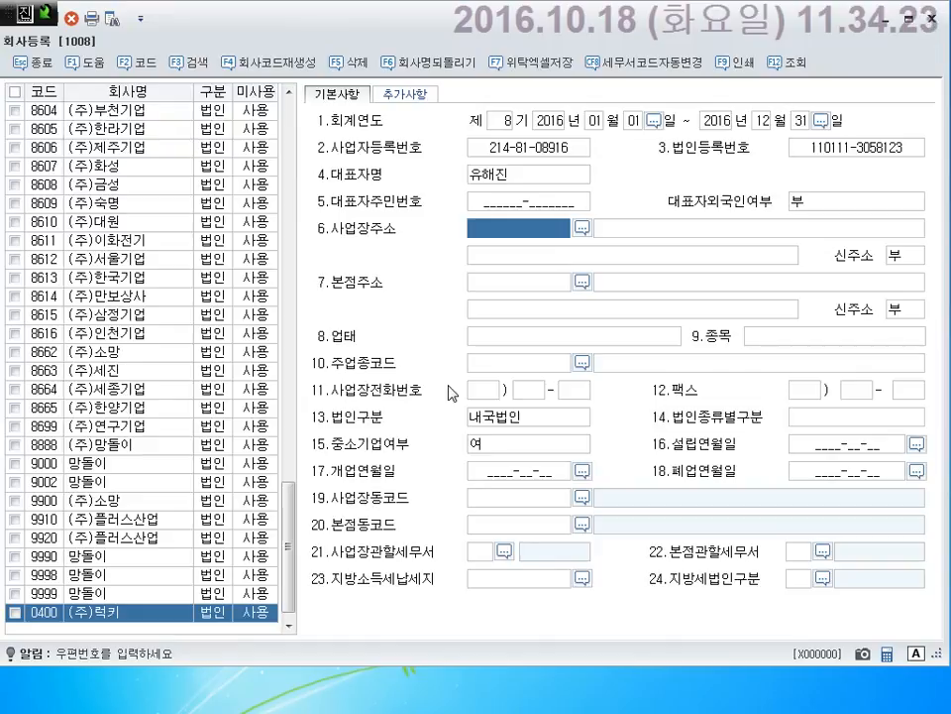
key(F2)
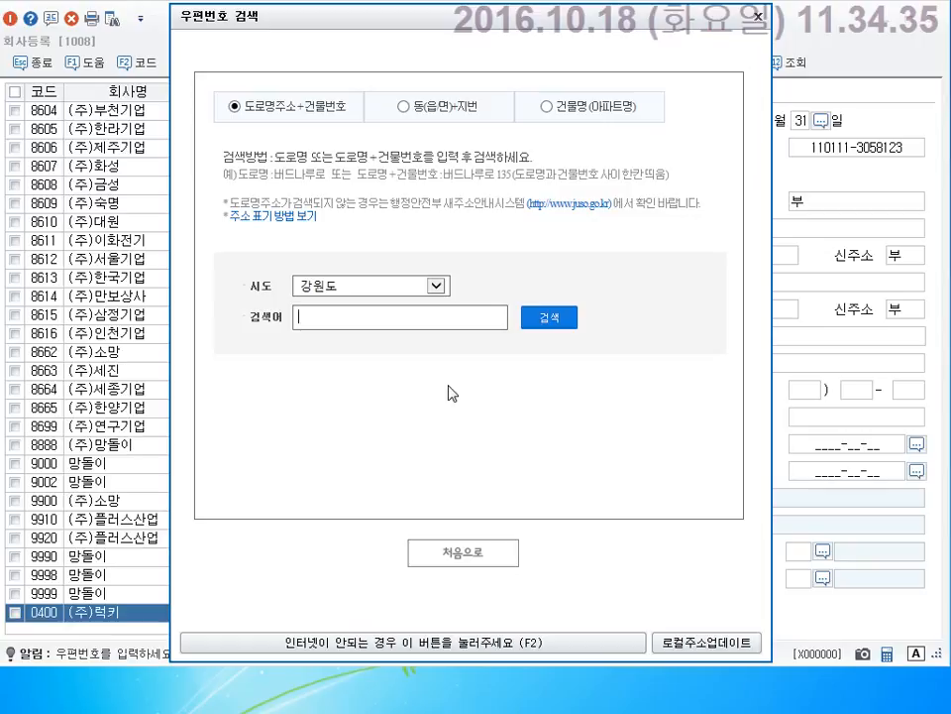
click(436, 287)
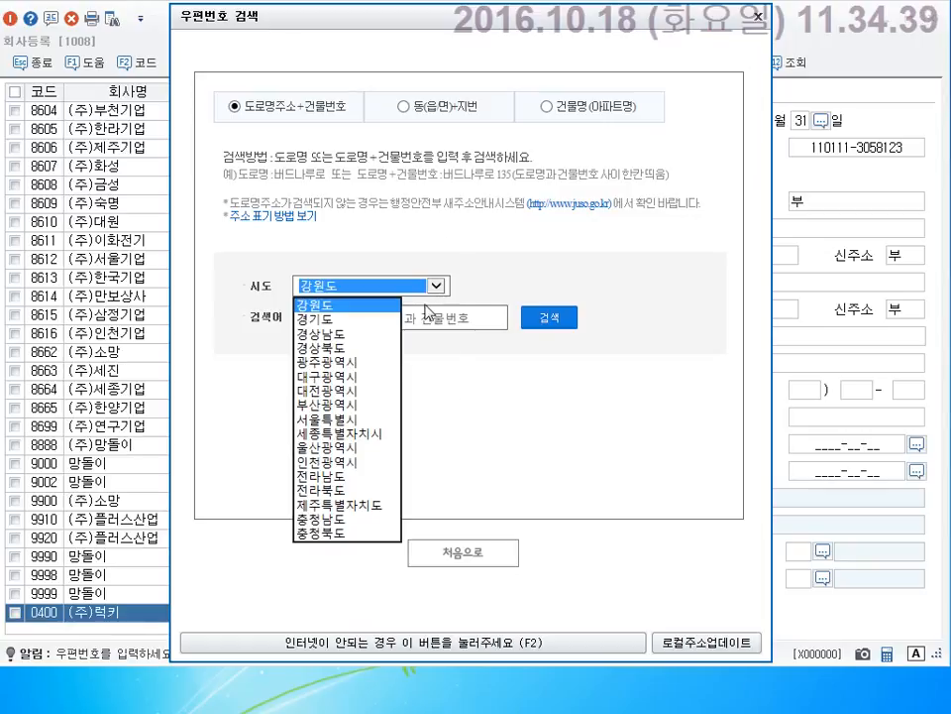
click(337, 420)
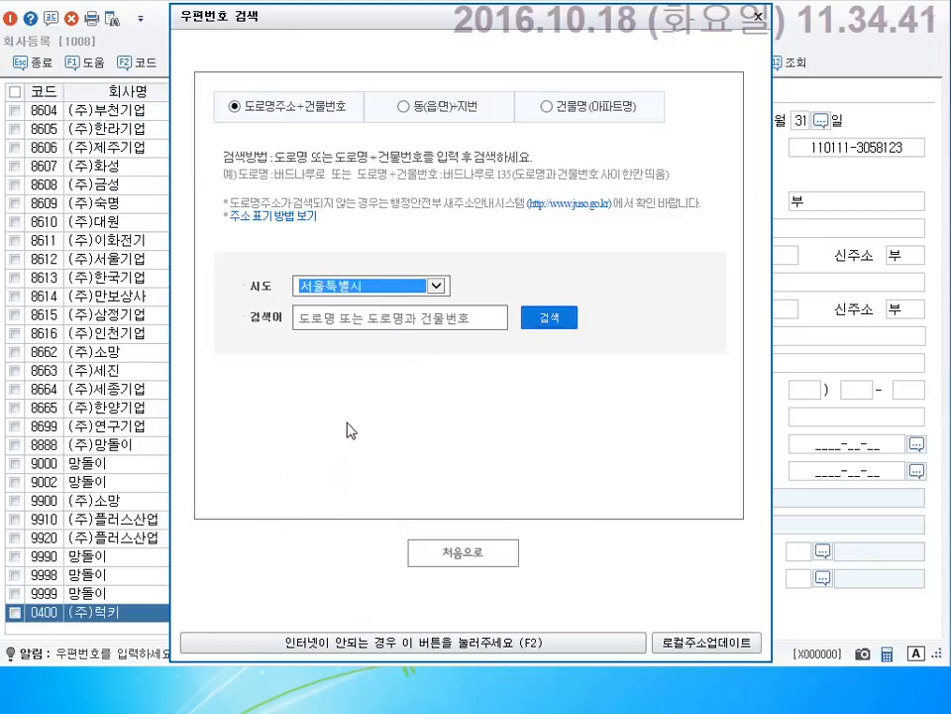
click(390, 325)
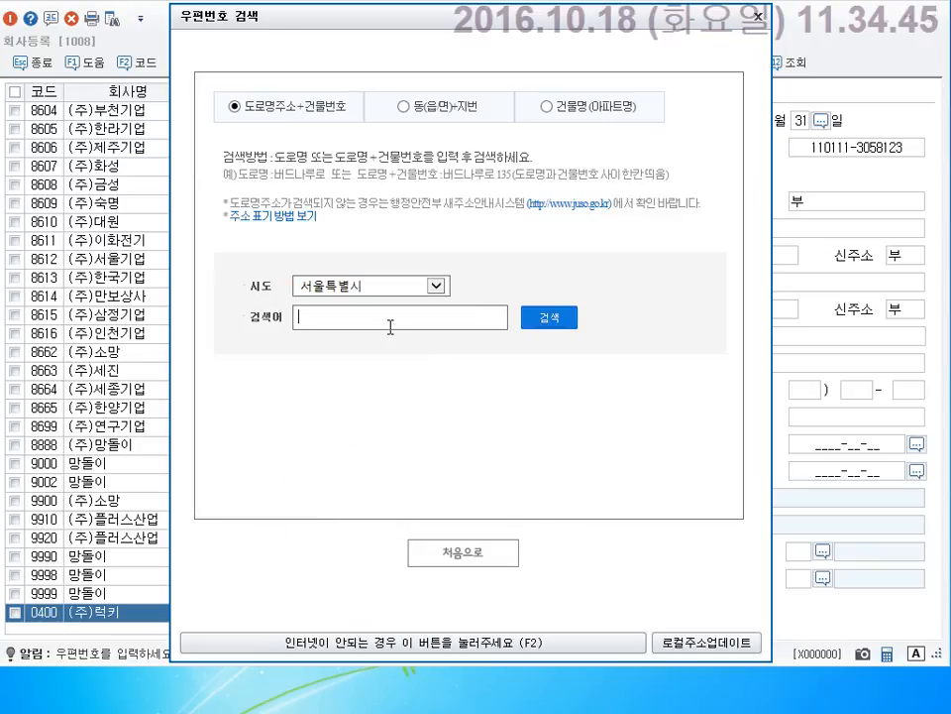
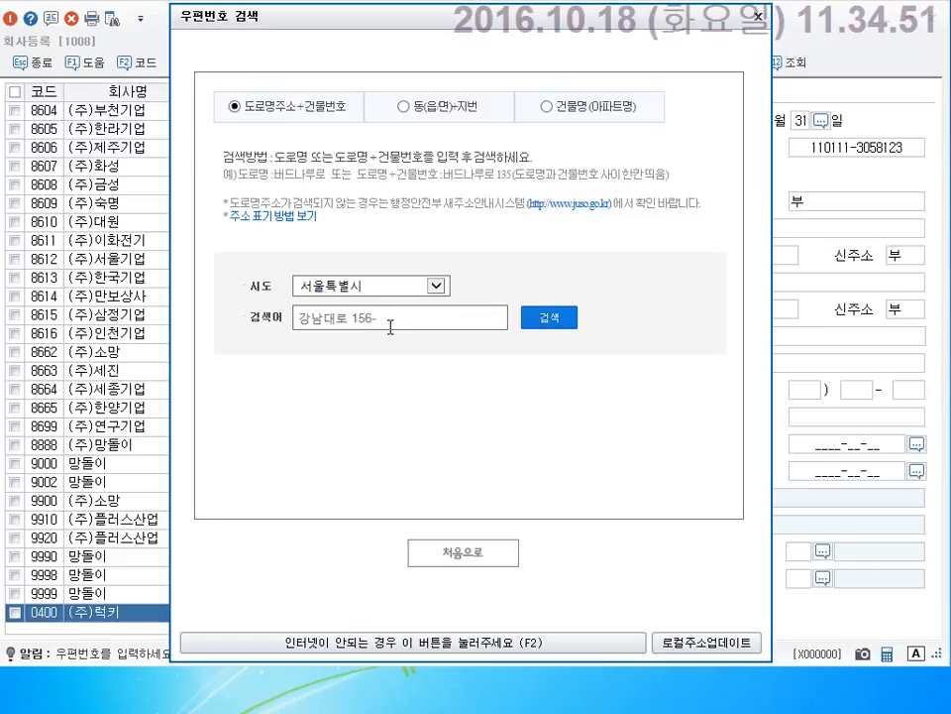
click(546, 323)
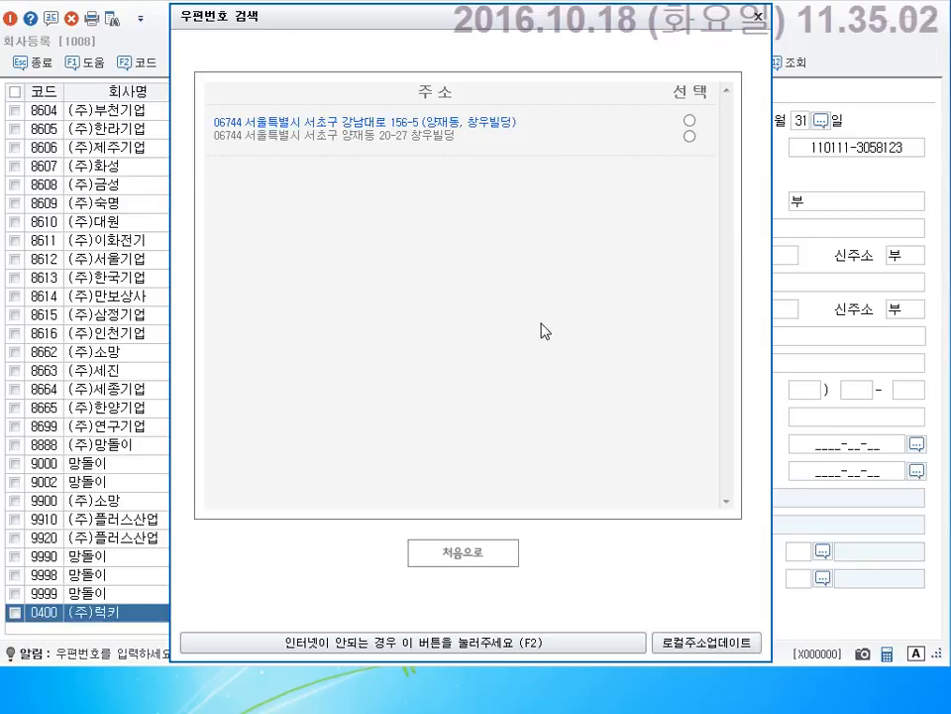
click(689, 120)
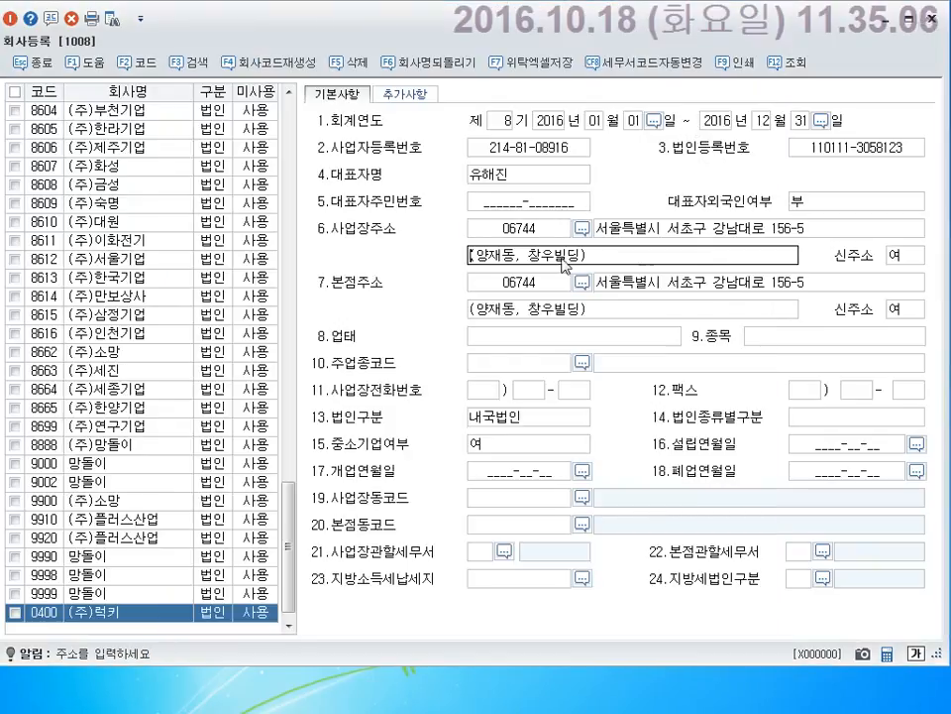
click(530, 287)
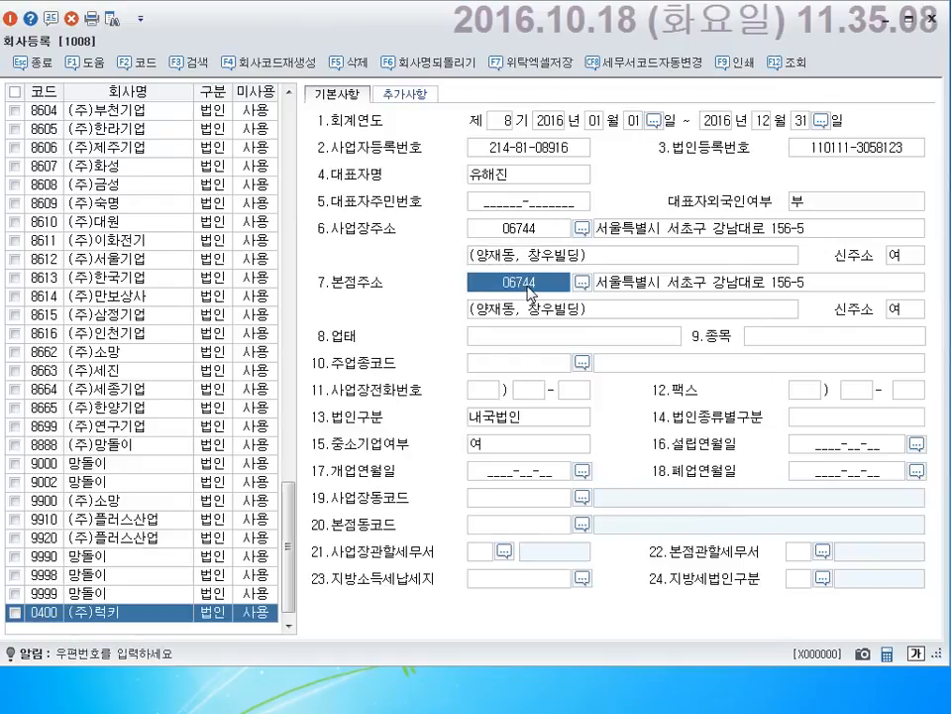
click(532, 311)
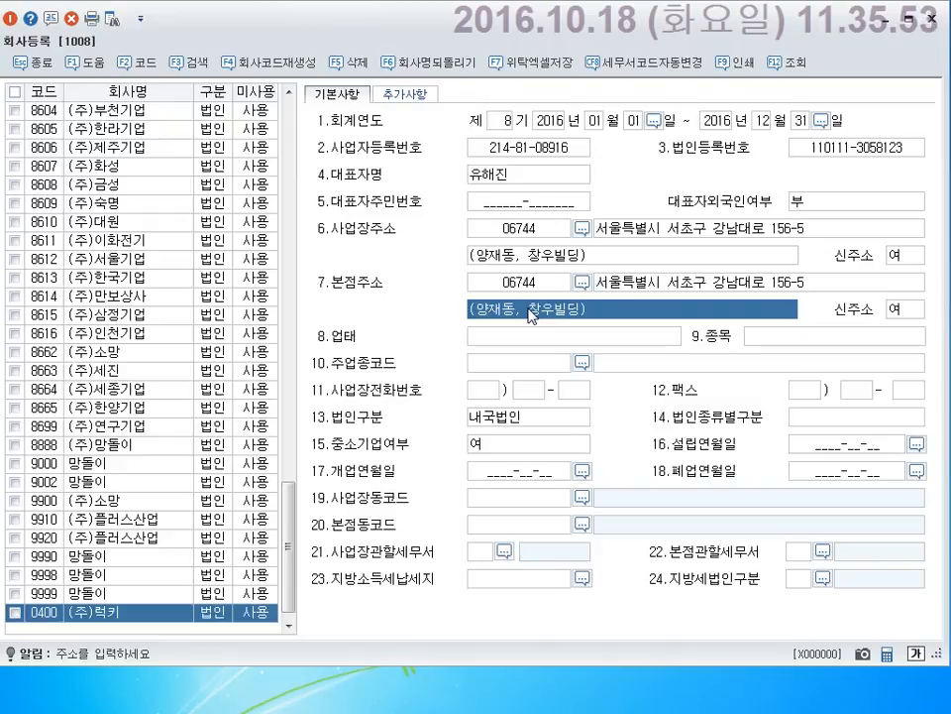
click(551, 282)
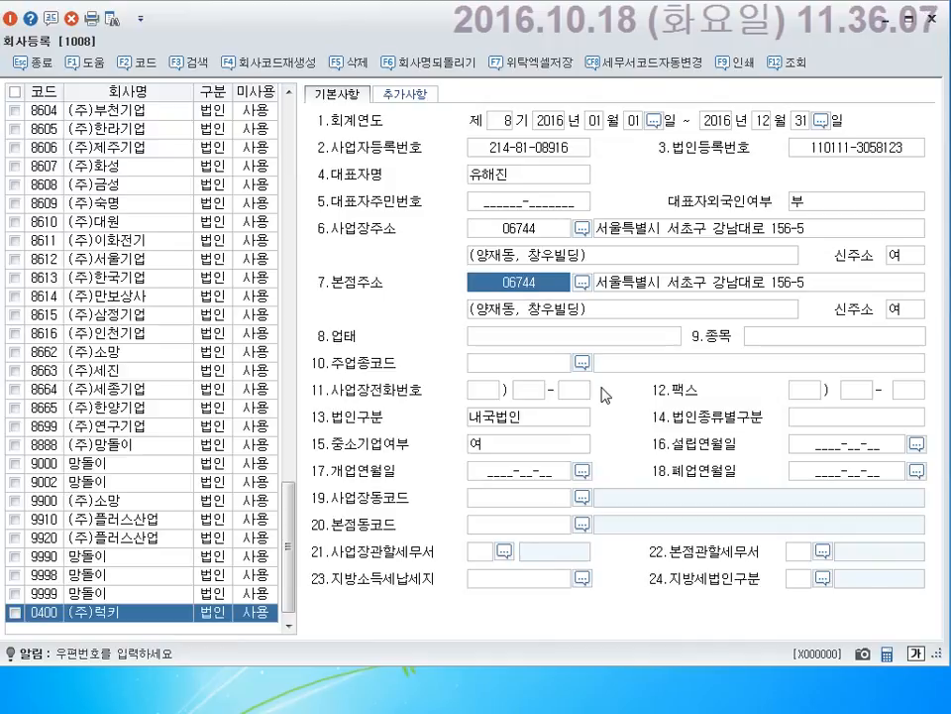
Dismiss the postcode search without choosing, then empty the 본점주소 address and detail lines.
key(F2)
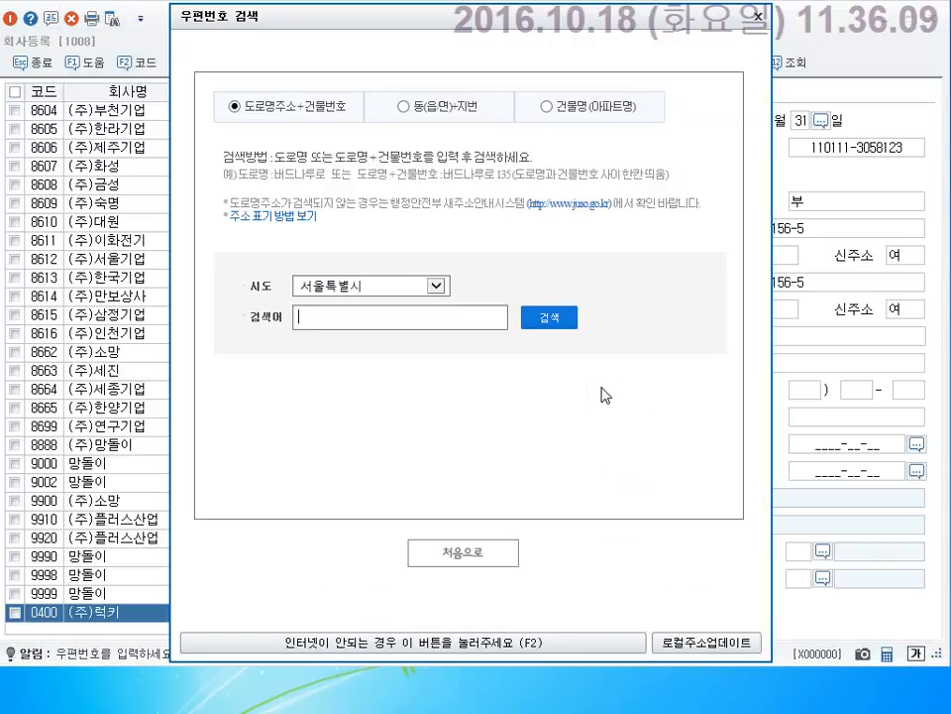
click(464, 548)
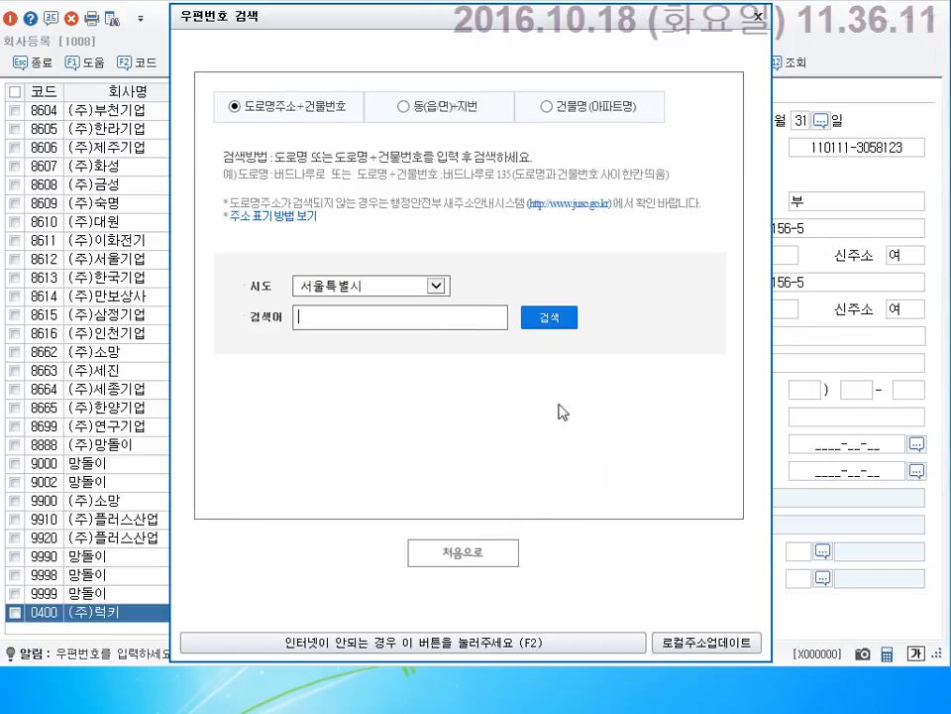
click(757, 17)
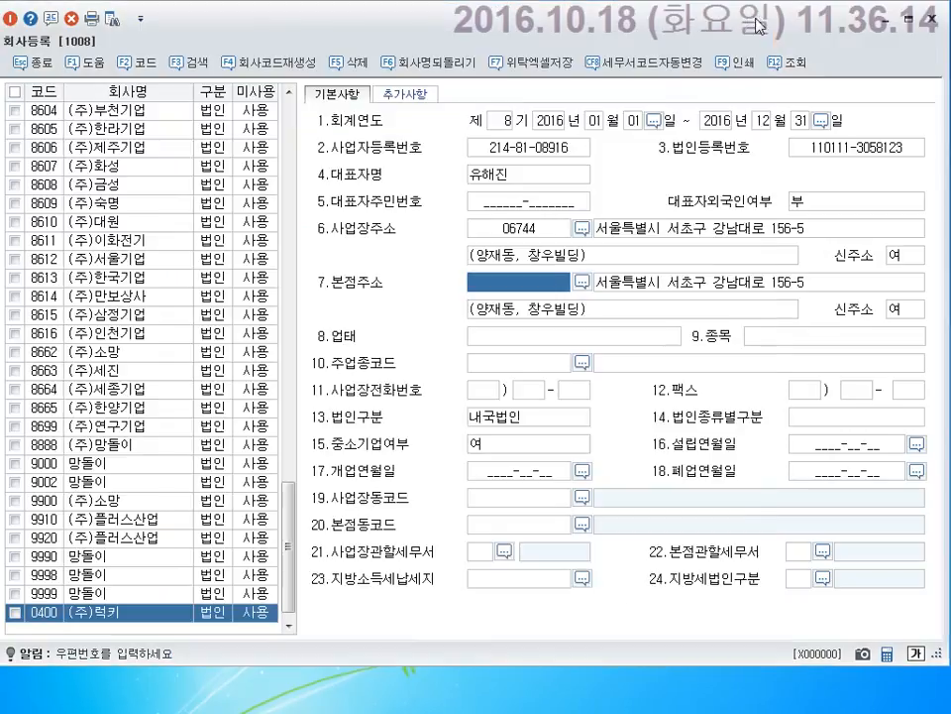
click(564, 304)
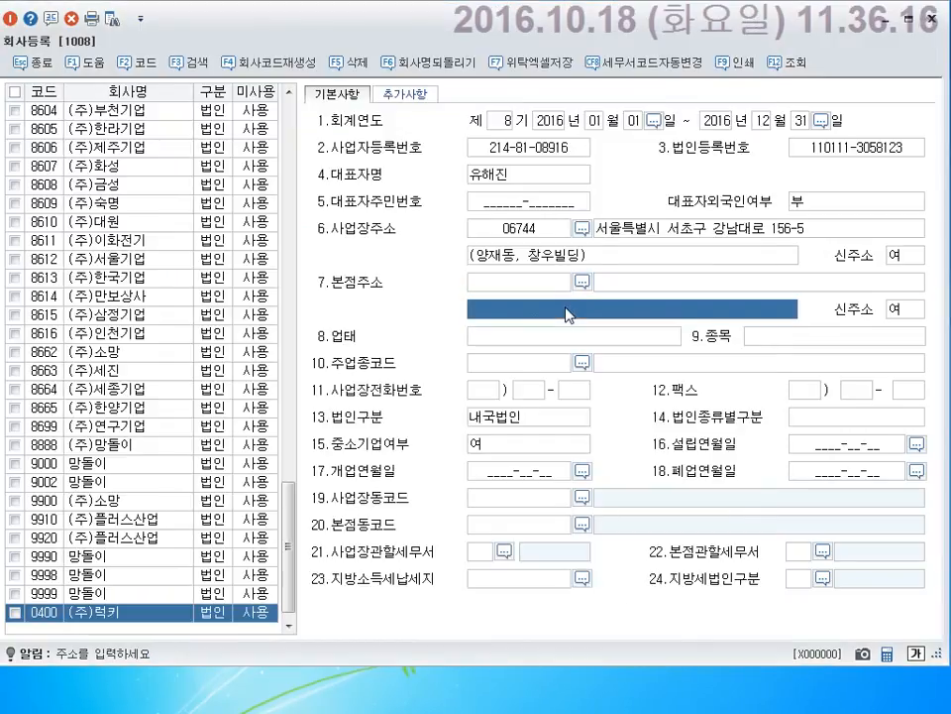
click(561, 288)
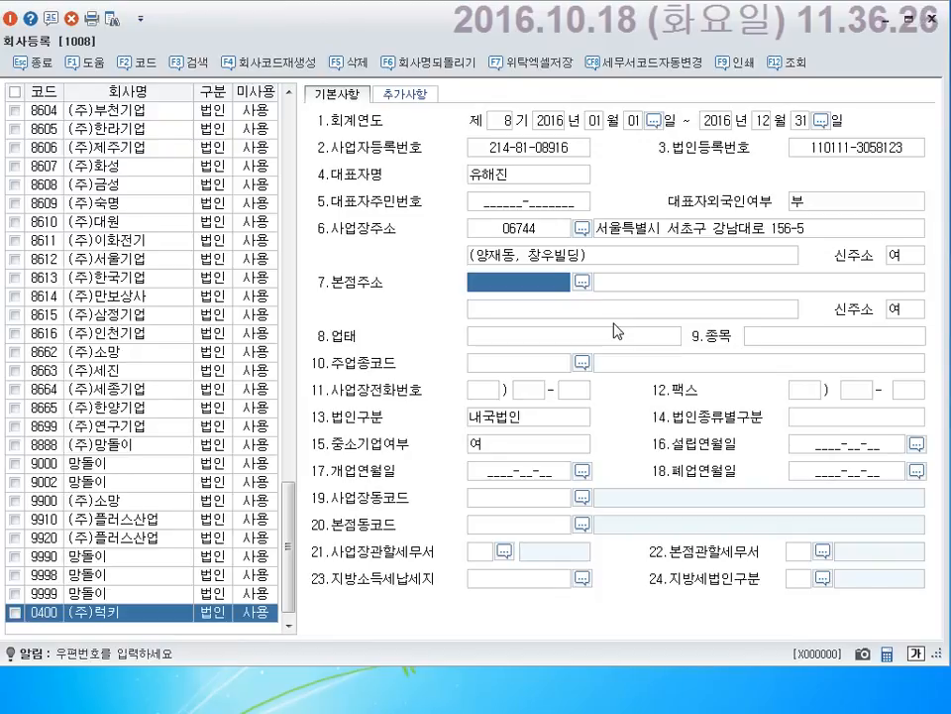
Enter the 본점주소 street address and its building detail line in parentheses, leaving the postcode blank.
key(Return)
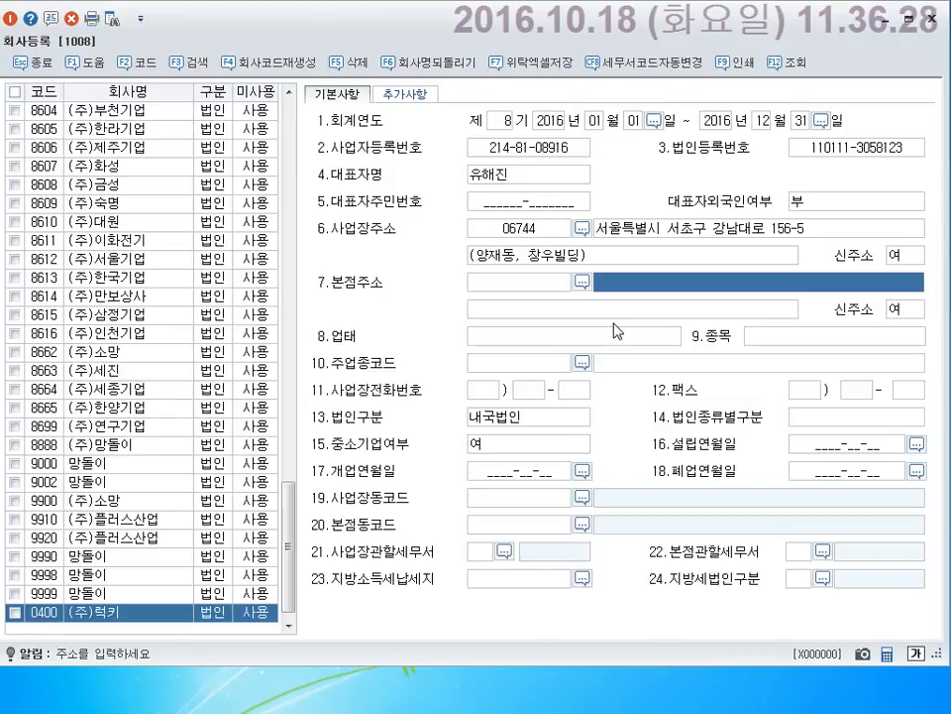
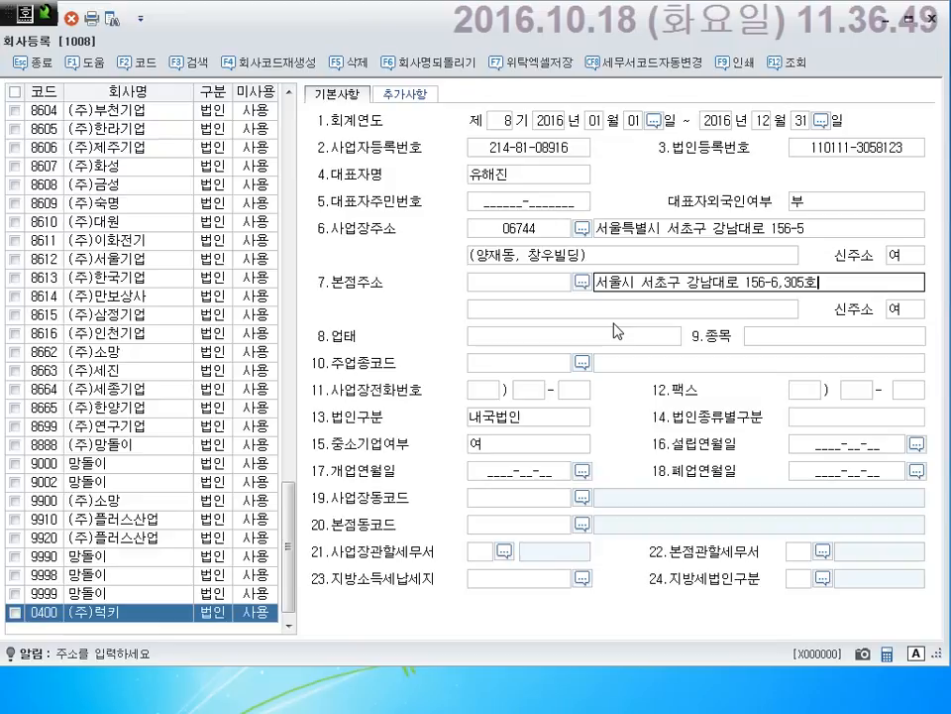
key(Return)
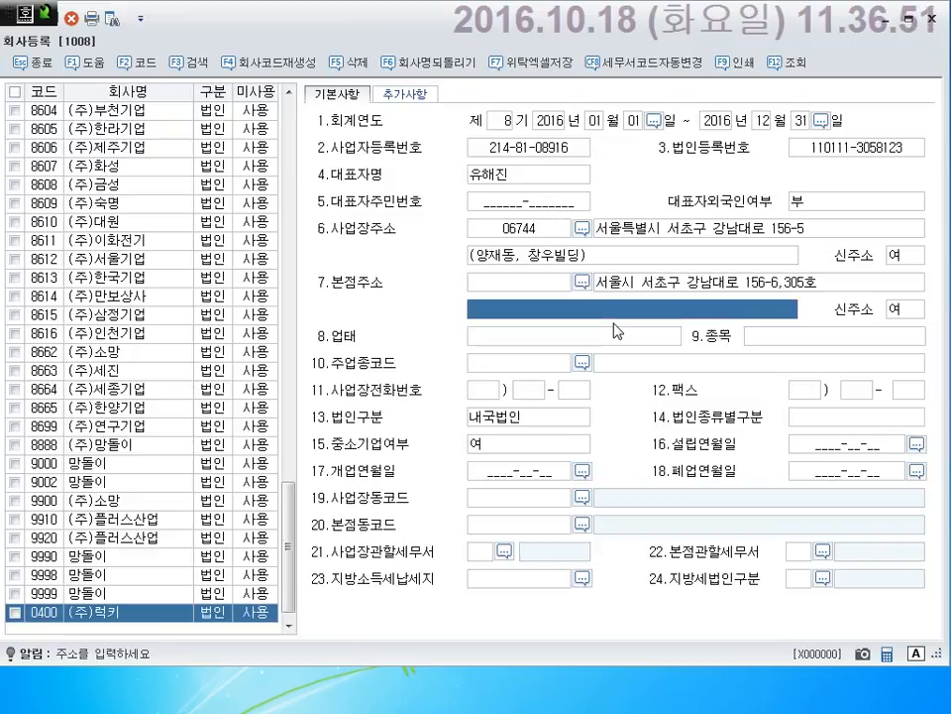
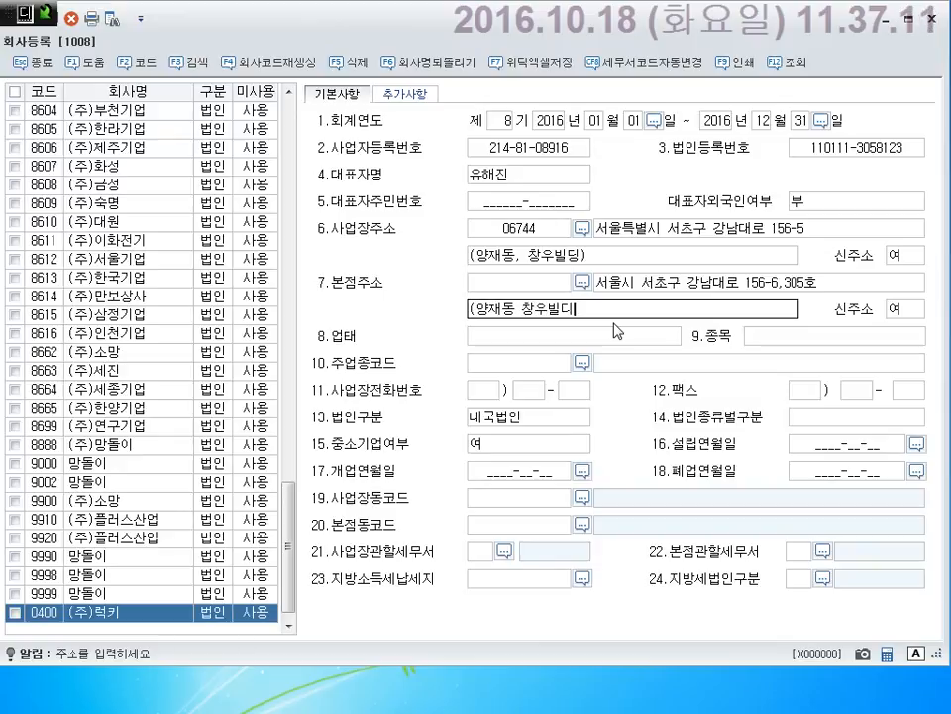
key(Return)
key(Return)
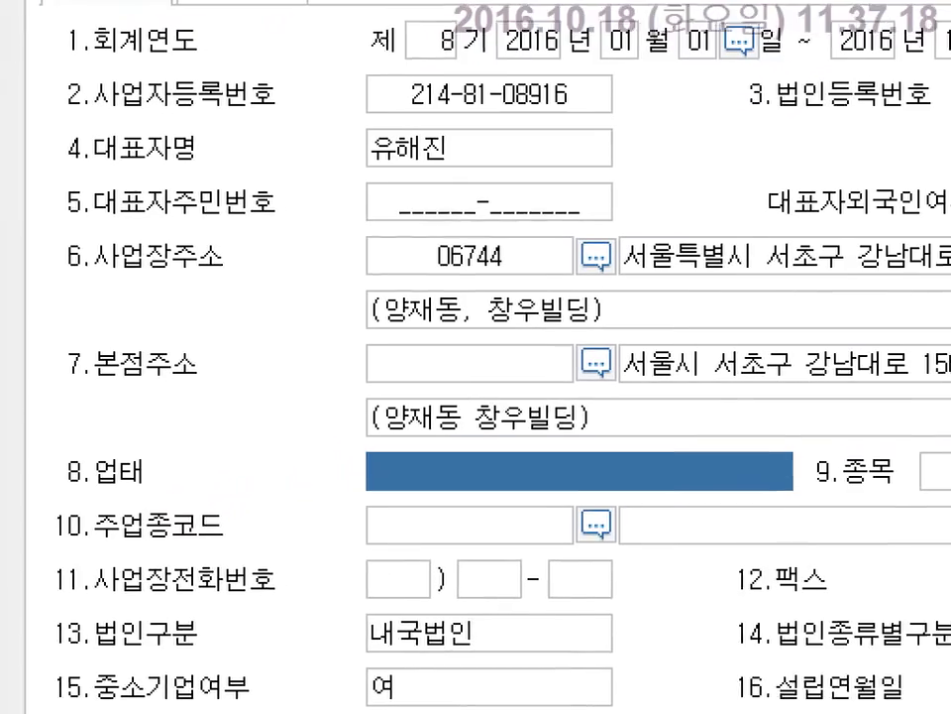
click(743, 416)
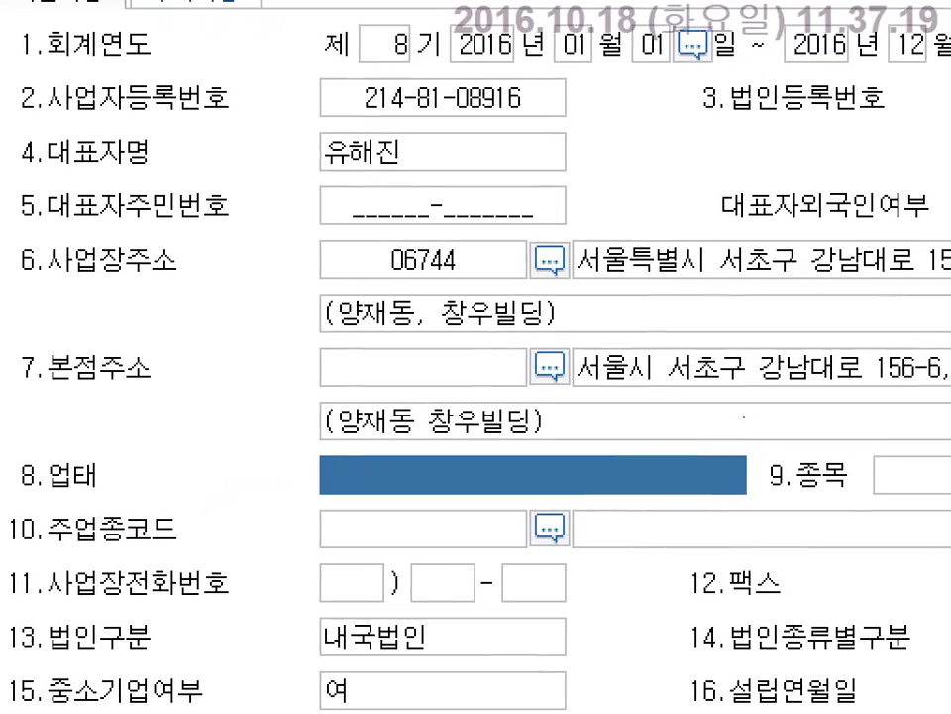
drag(502, 213, 567, 318)
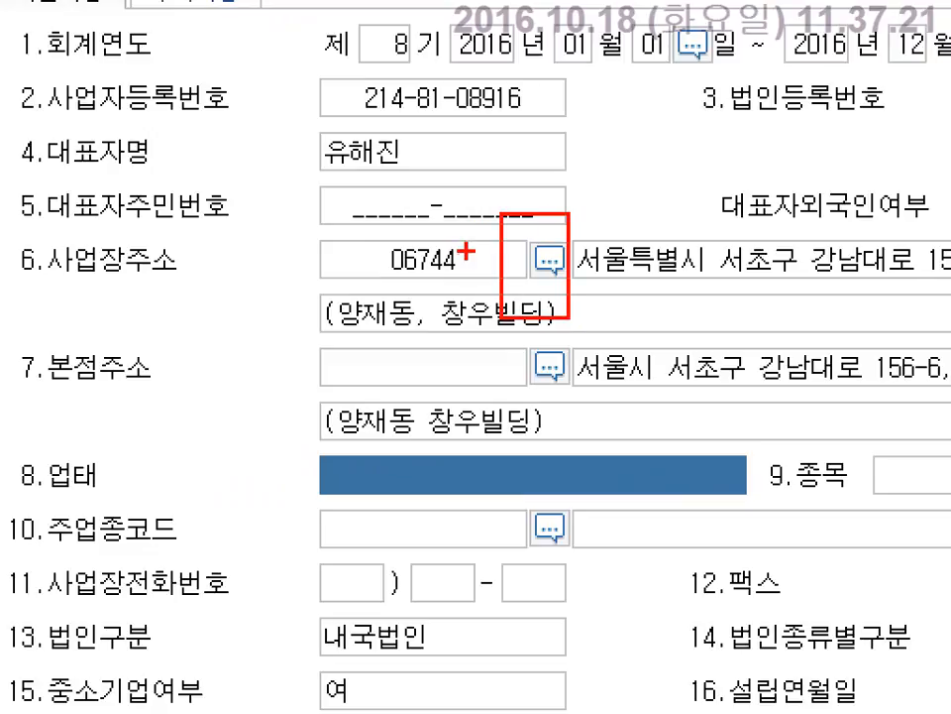
mouse_move(510, 233)
mouse_down()
mouse_move(443, 242)
mouse_move(471, 241)
mouse_move(432, 221)
mouse_move(635, 194)
mouse_move(663, 227)
mouse_move(667, 202)
mouse_up()
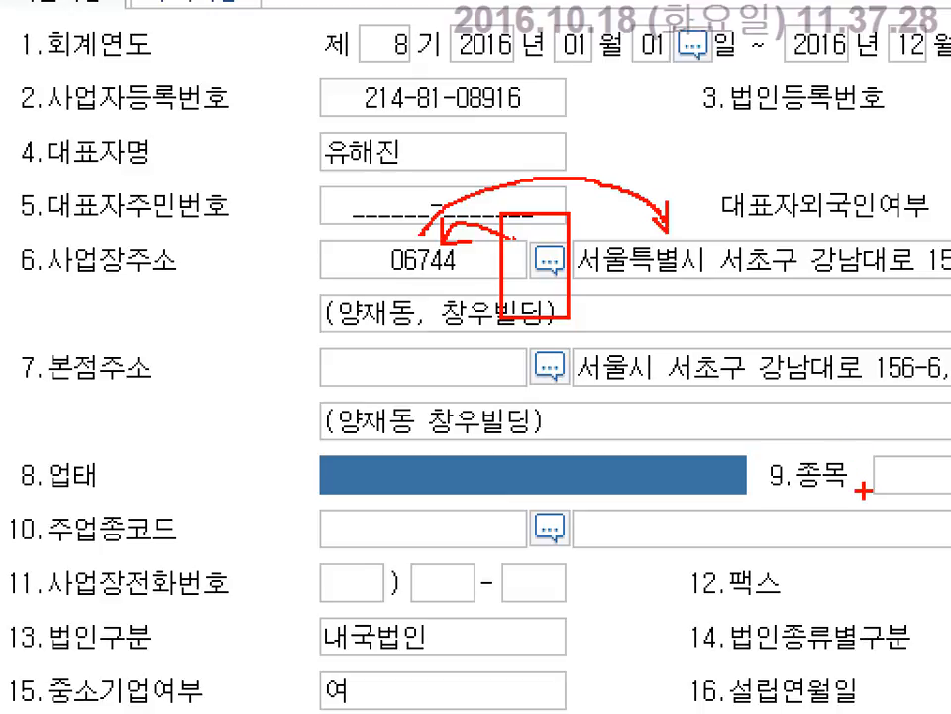
mouse_move(317, 344)
mouse_down()
mouse_move(336, 356)
mouse_move(520, 393)
mouse_up()
drag(578, 337, 946, 384)
drag(805, 320, 838, 320)
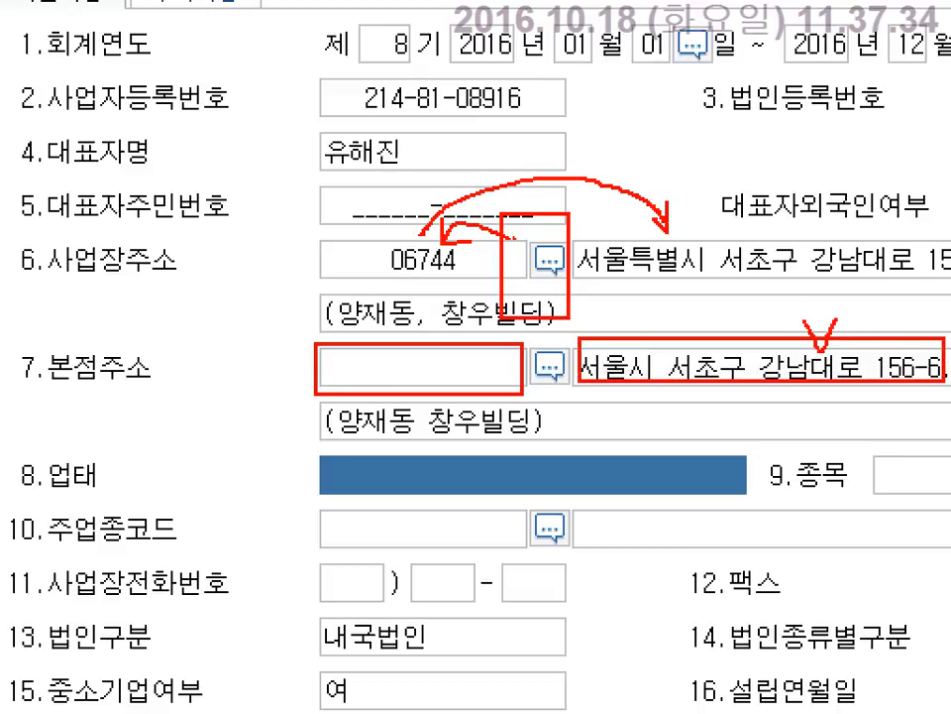
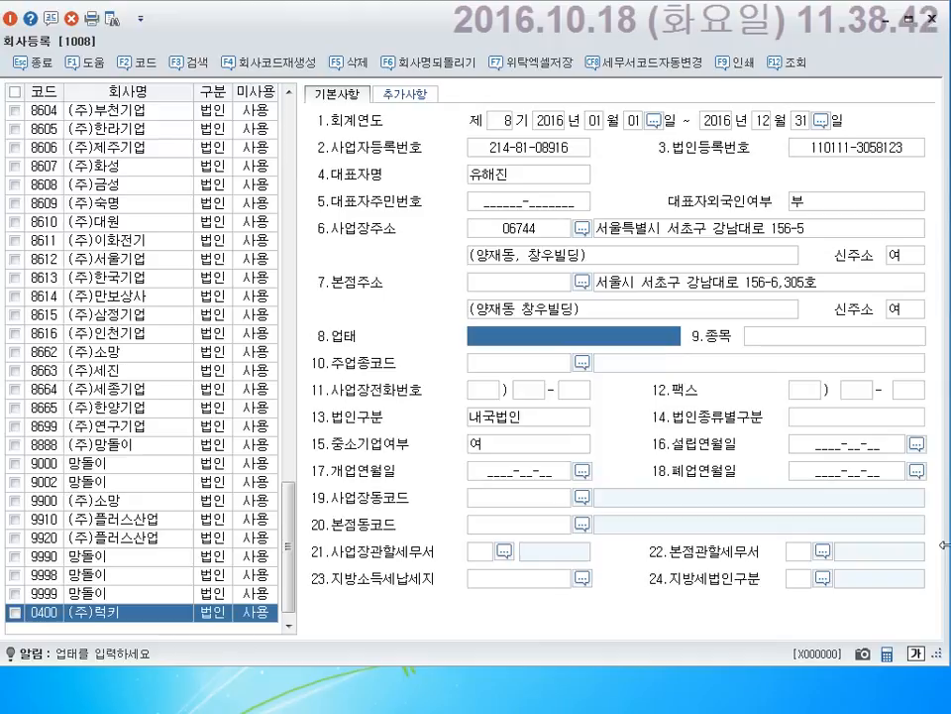
Enter 제조,도매 in 8.업태 and 사무용품 in 9.종목.
key(Return)
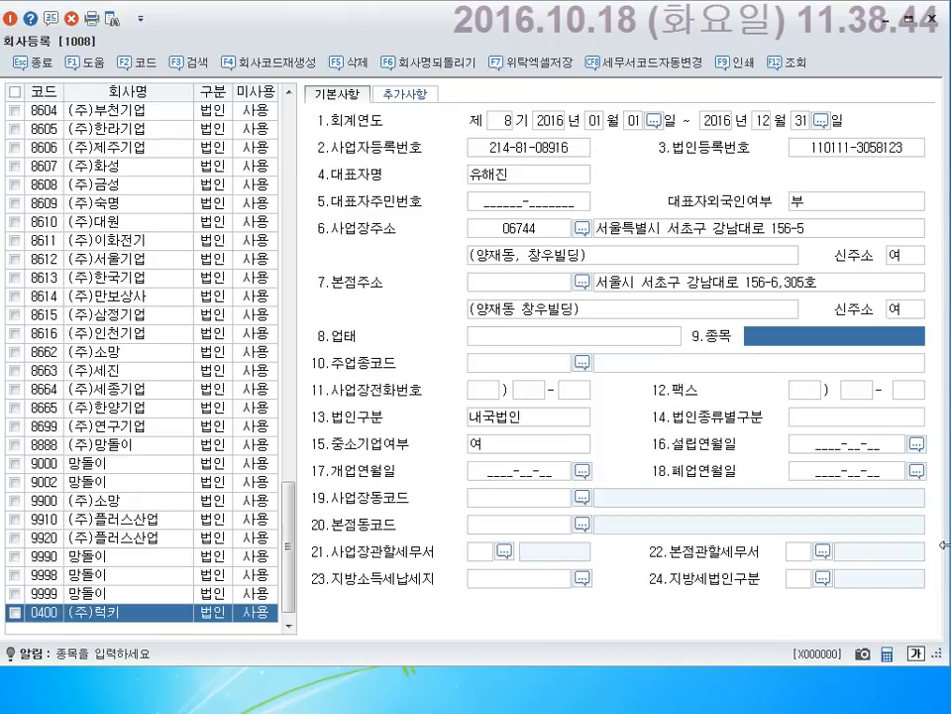
key(shift+Tab)
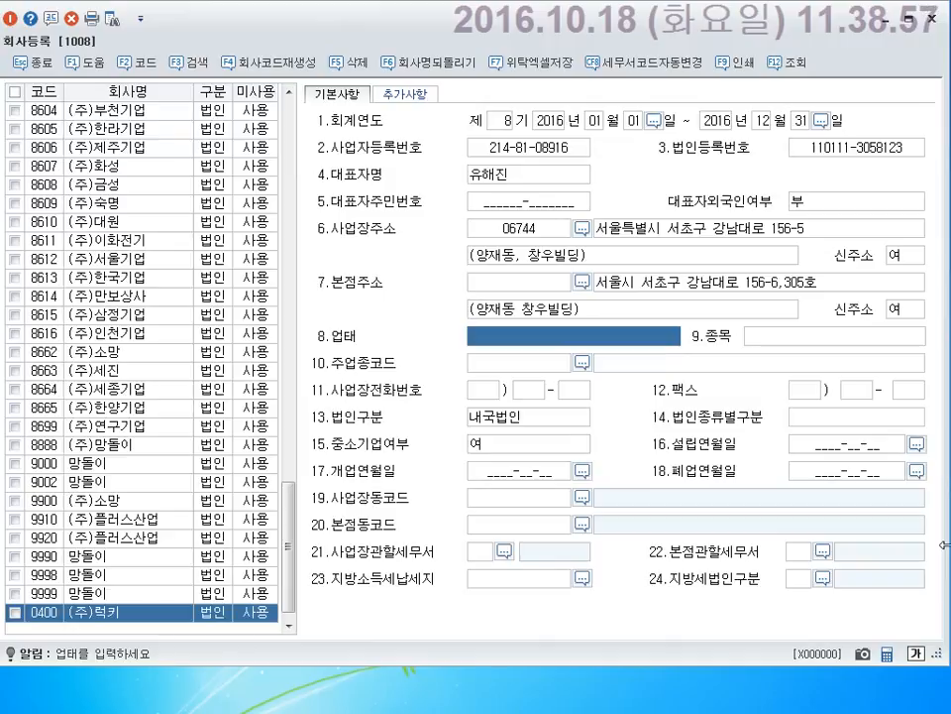
text(제조)
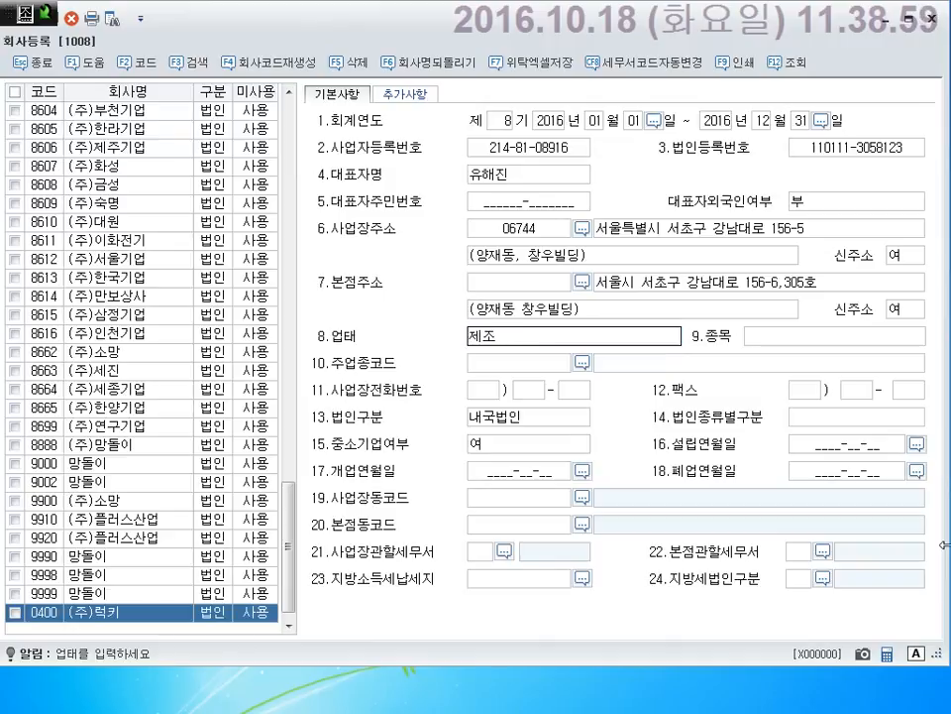
text(,)
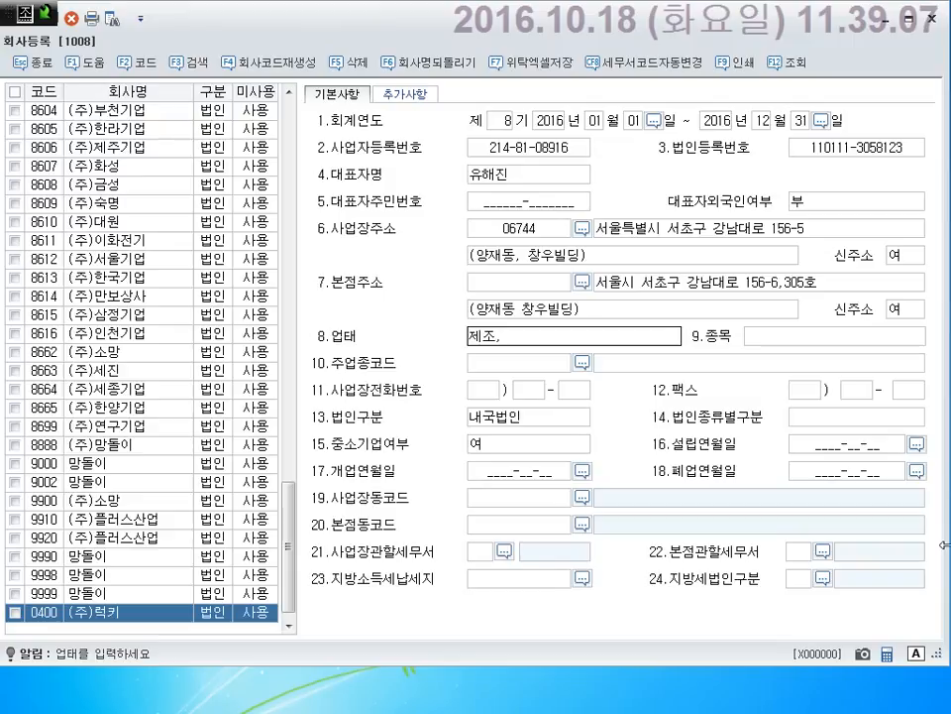
text(ㄷㅗㅁㅐ)
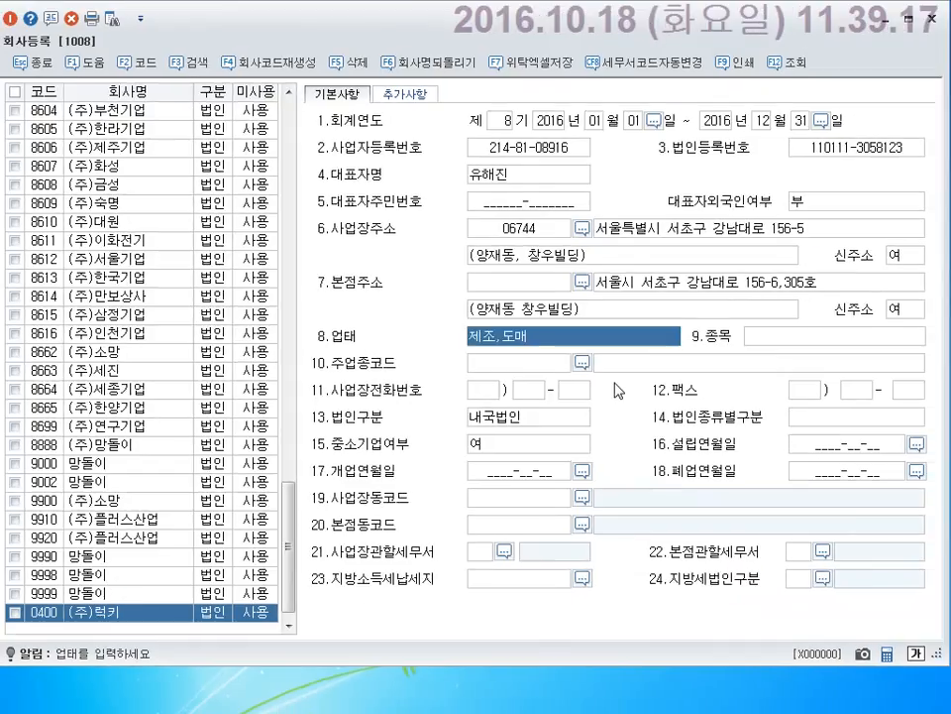
key(Return)
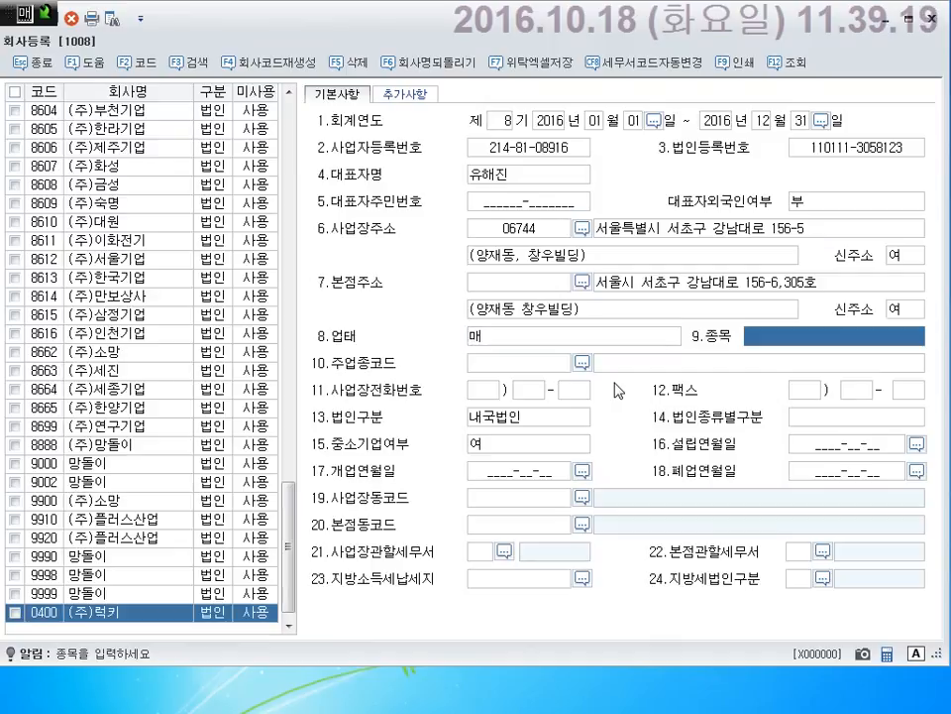
key(shift+Tab)
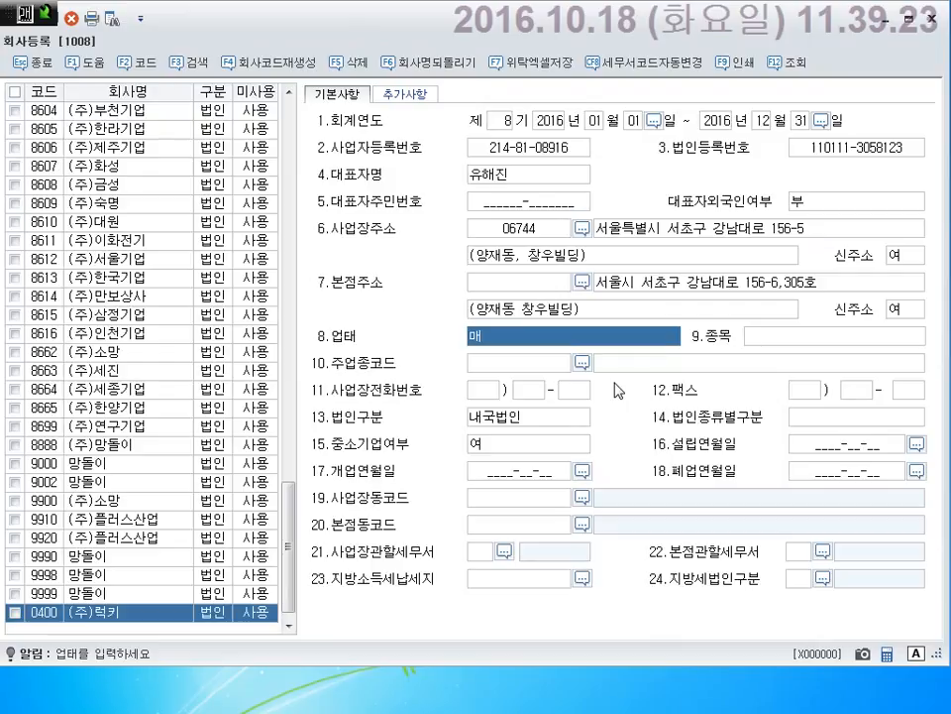
text(제조,도매)
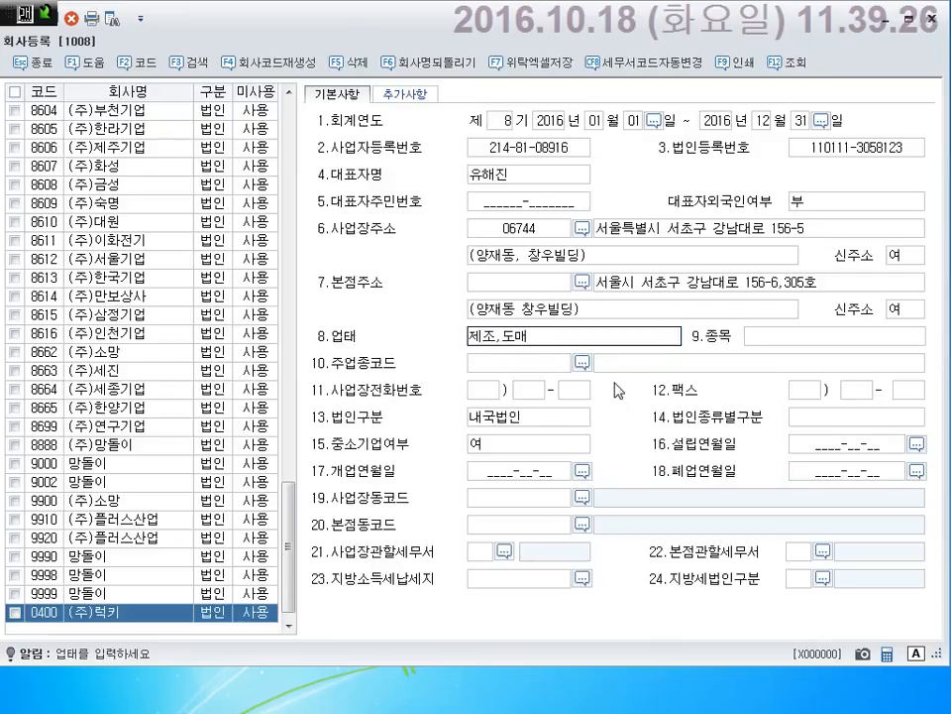
key(Return)
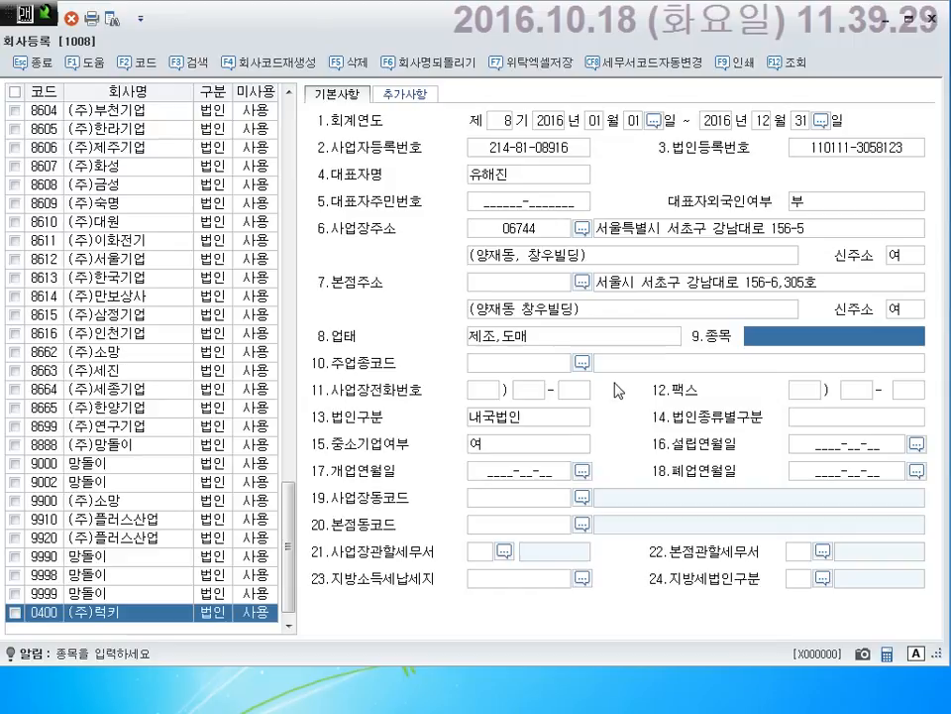
text(사무용품)
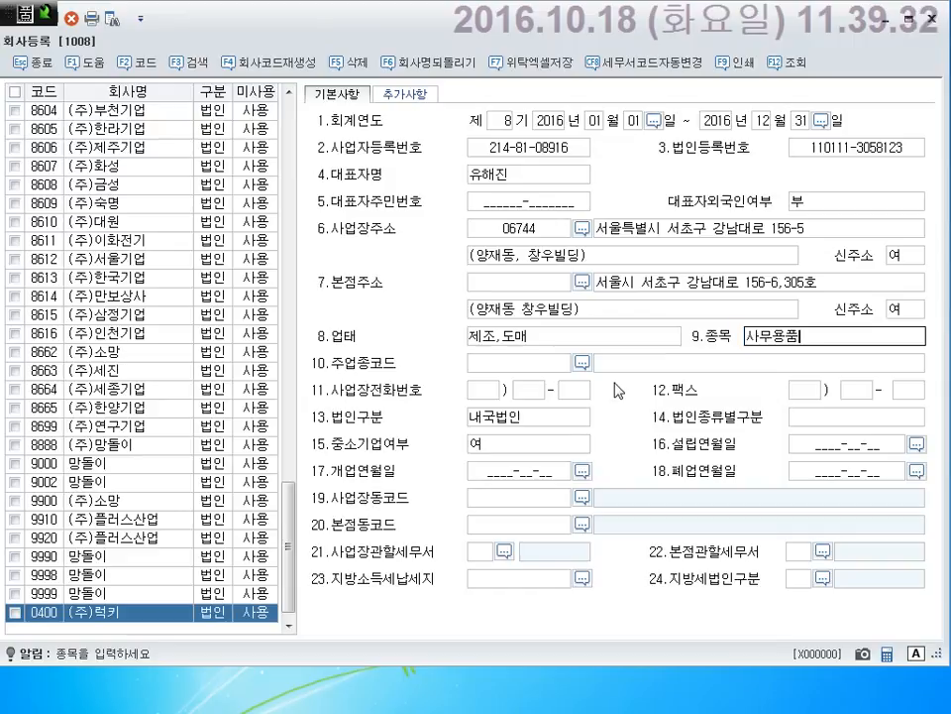
key(Return)
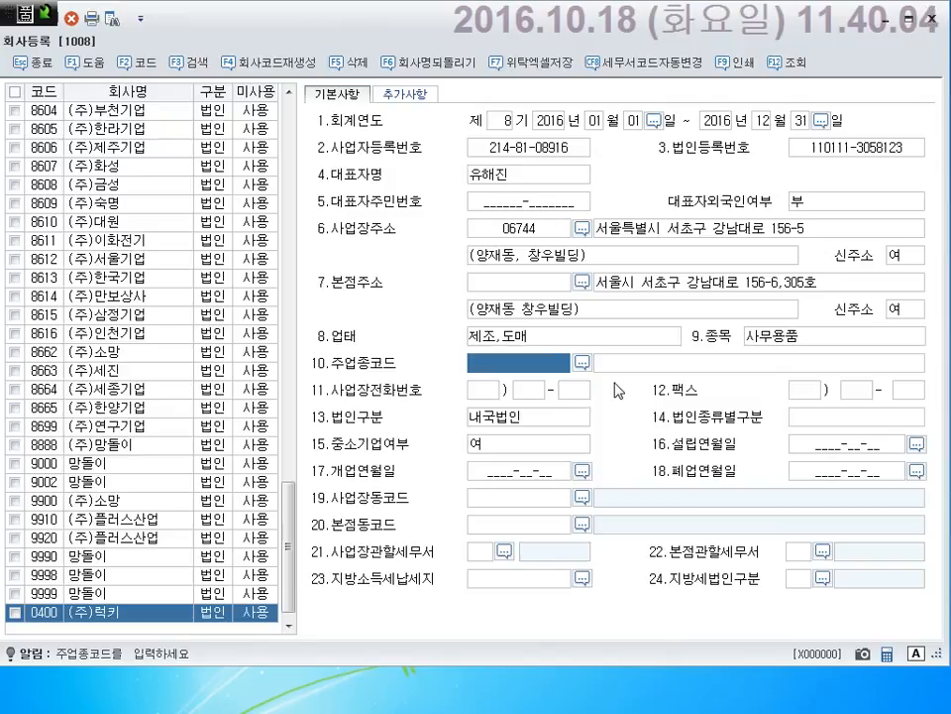
Search the main industry code list for 사무용, 문구류 and 잡화, closing it without choosing.
key(F2)
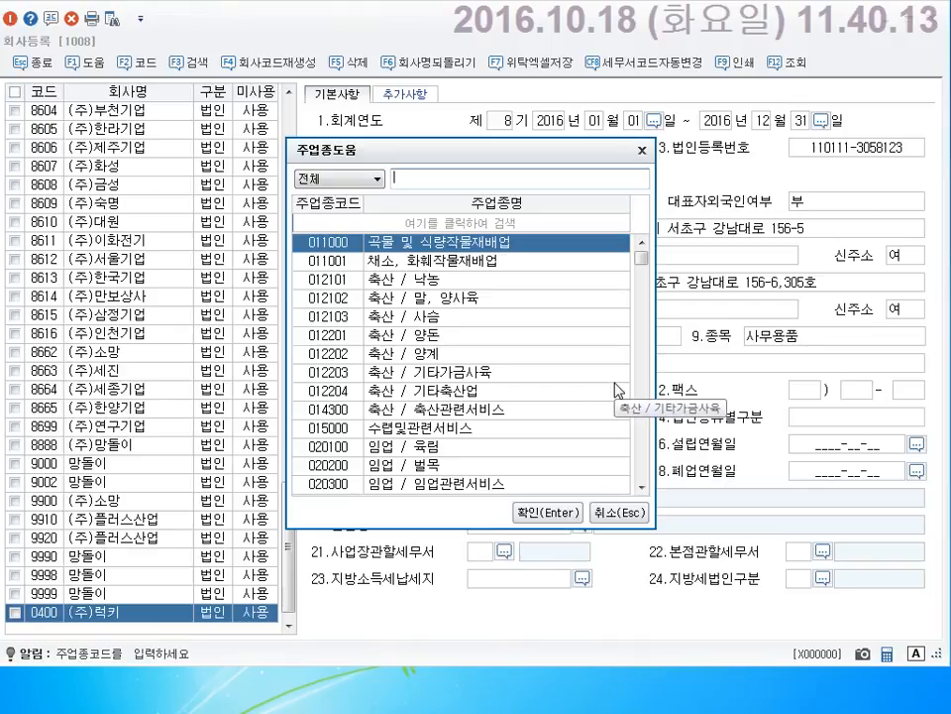
scroll(614, 390, down, 1)
text(사무)
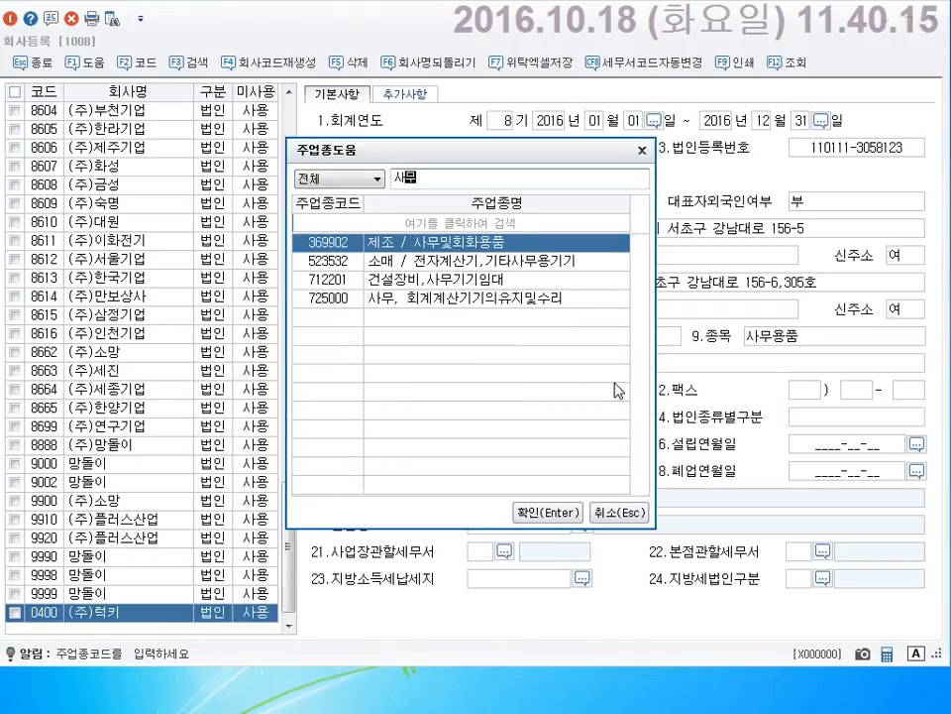
text(용)
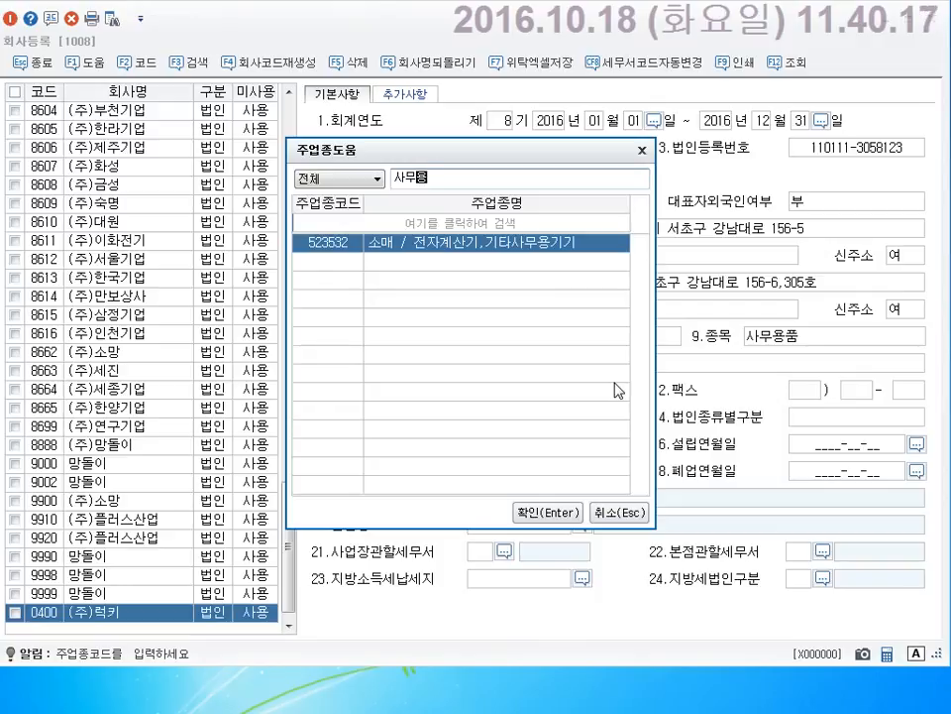
key(BackSpace)
key(BackSpace)
key(BackSpace)
key(BackSpace)
key(BackSpace)
text(새)
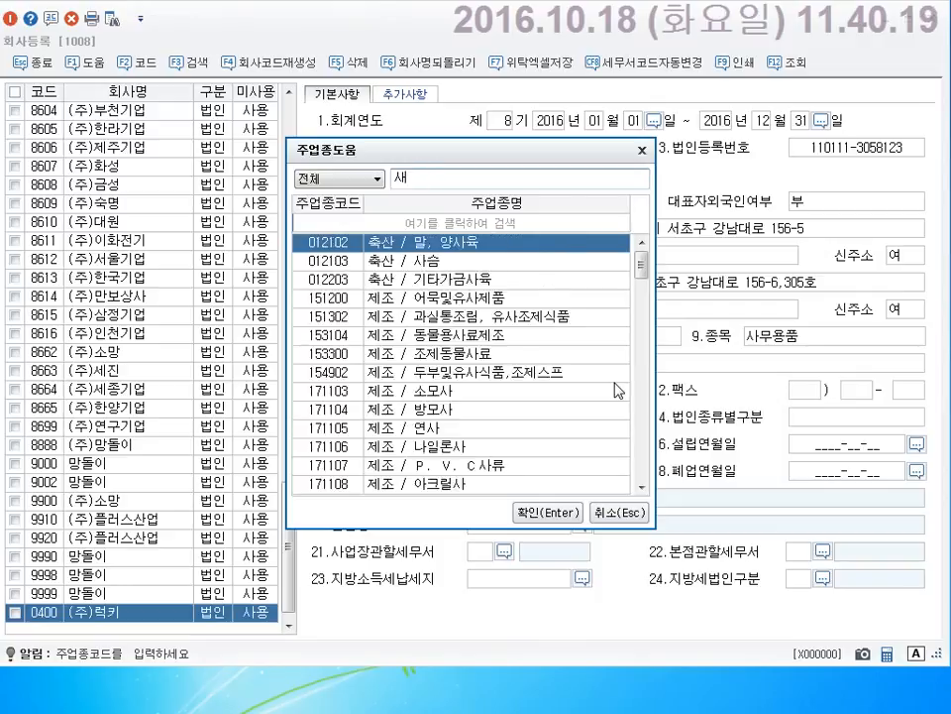
key(BackSpace)
text(문구류)
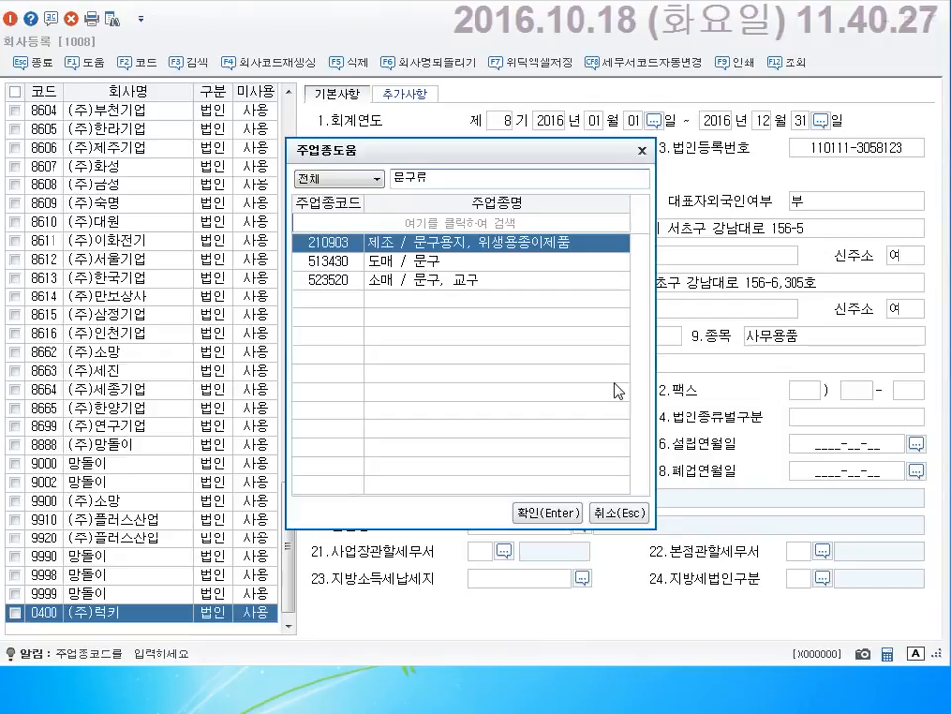
key(Down)
key(Down)
key(Up)
key(Up)
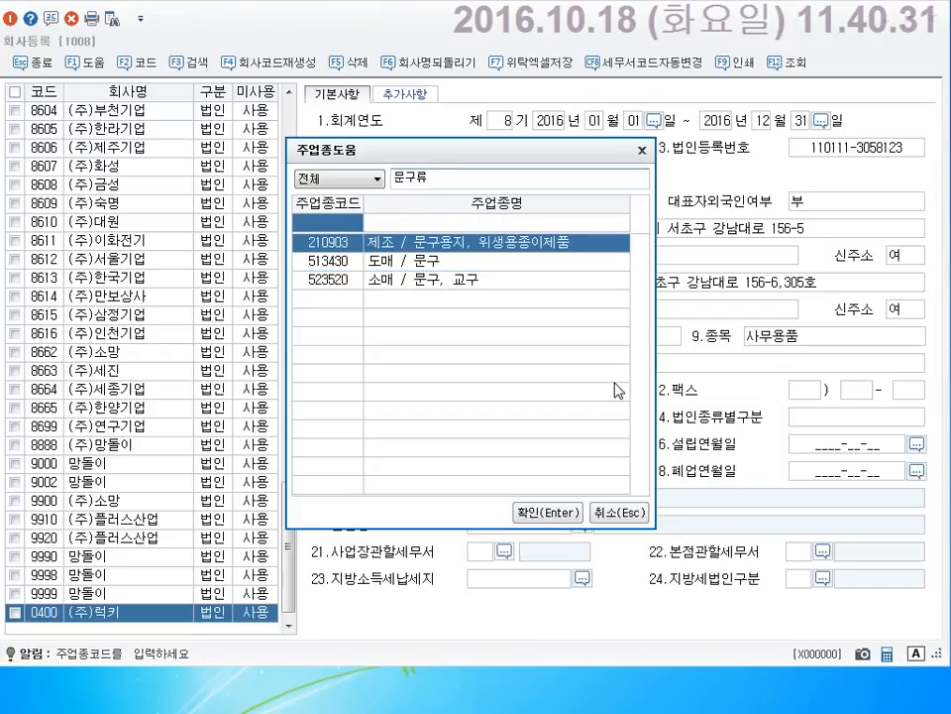
key(BackSpace)
key(BackSpace)
key(BackSpace)
text(잡)
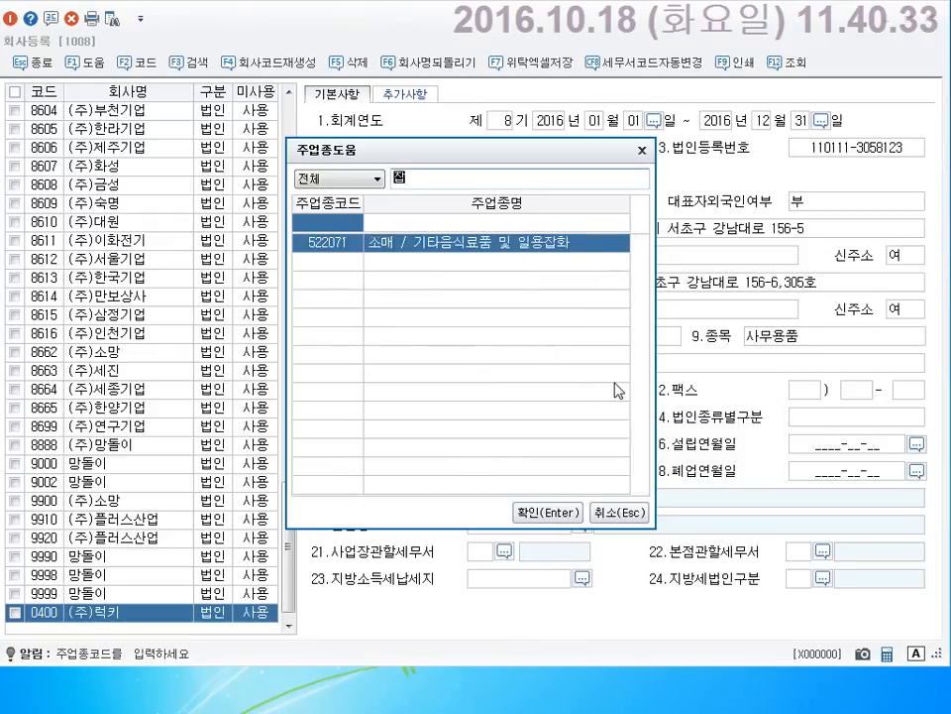
text(화)
key(Return)
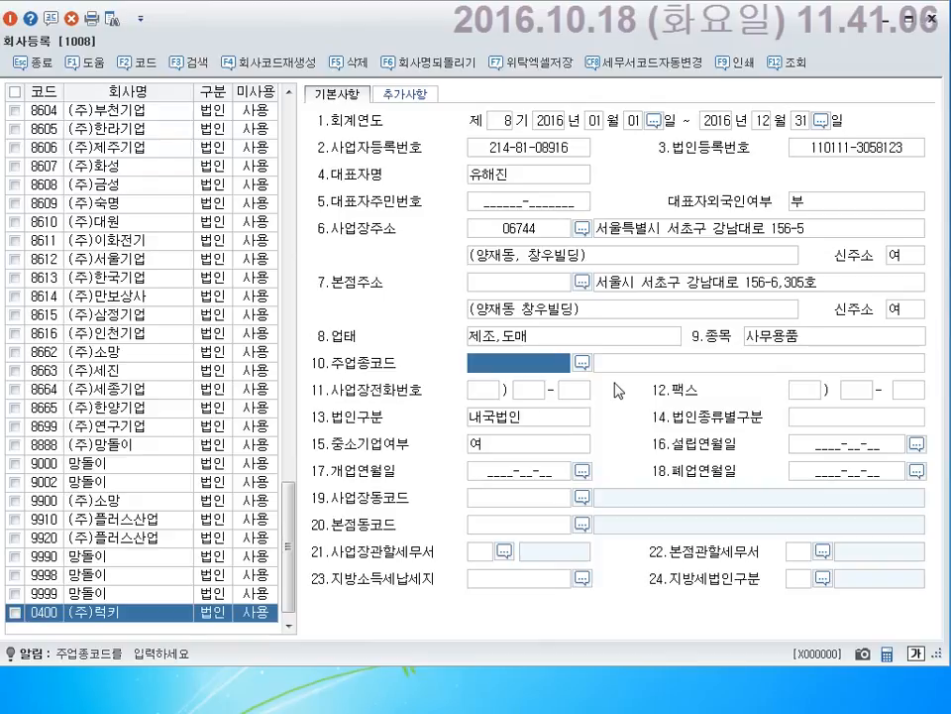
Search 문구 and choose main industry code 210903 (제조 / 문구용지, 위생용종이제품).
key(F2)
text(ㅅ)
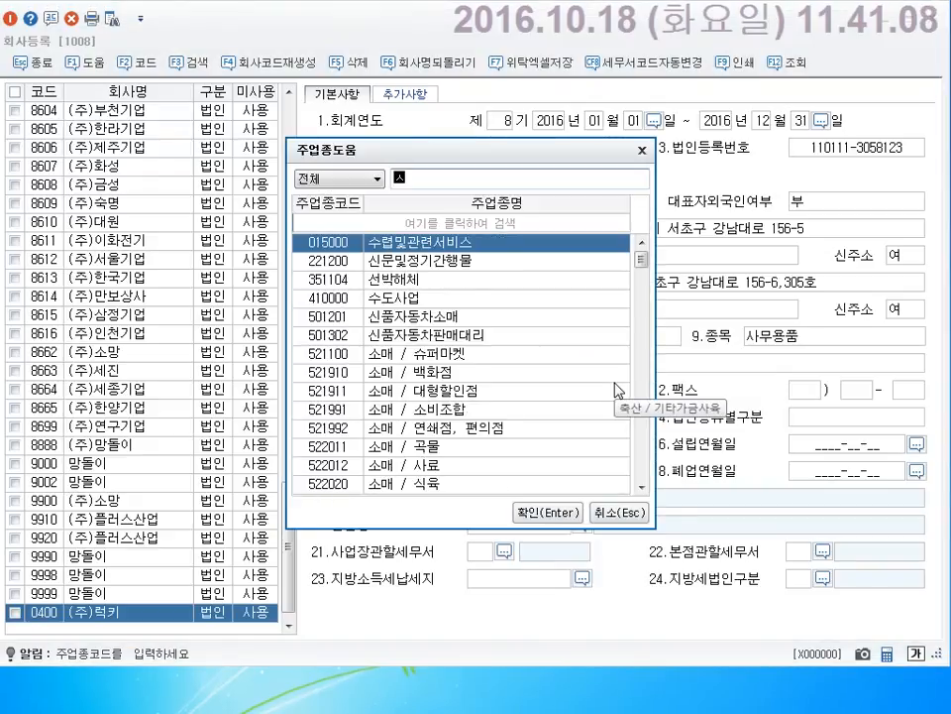
key(BackSpace)
text(문)
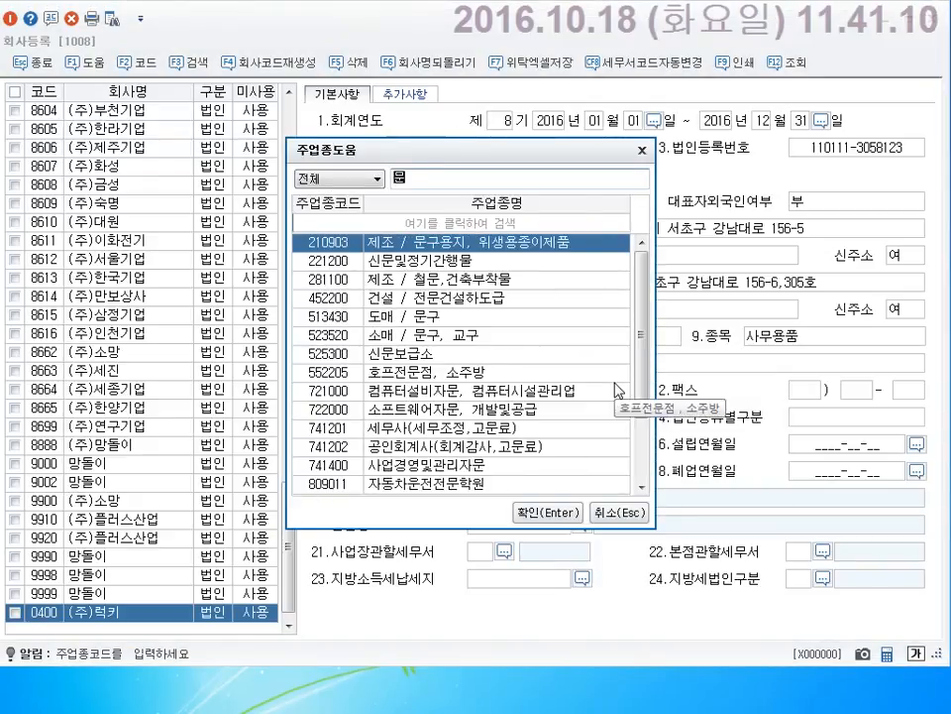
text(구)
key(Return)
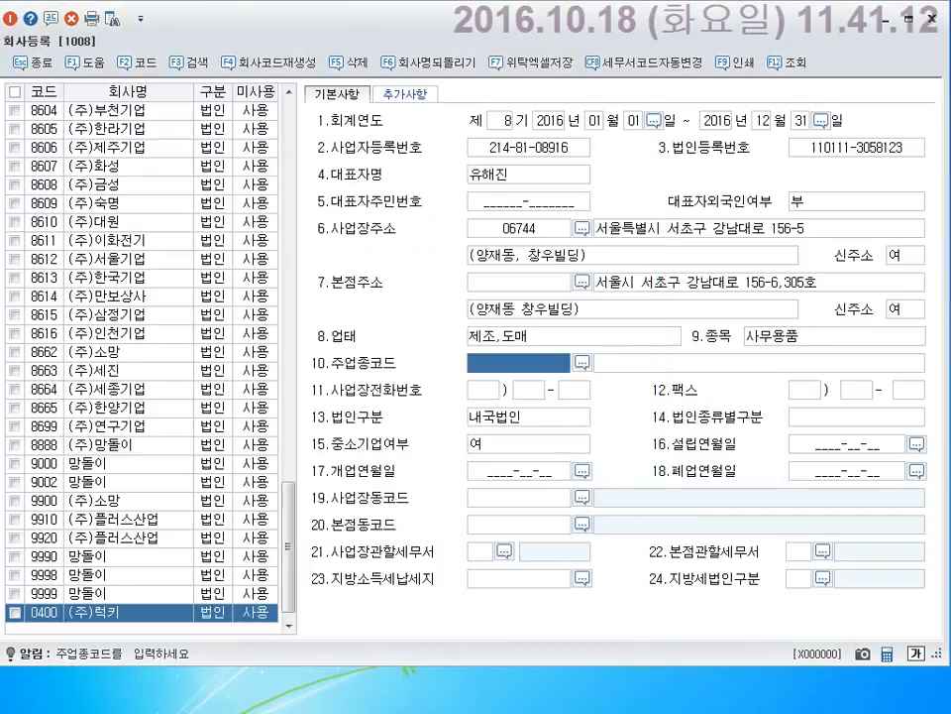
Fill in the phone number's area code, exchange and last four digits, skipping the fax.
key(Return)
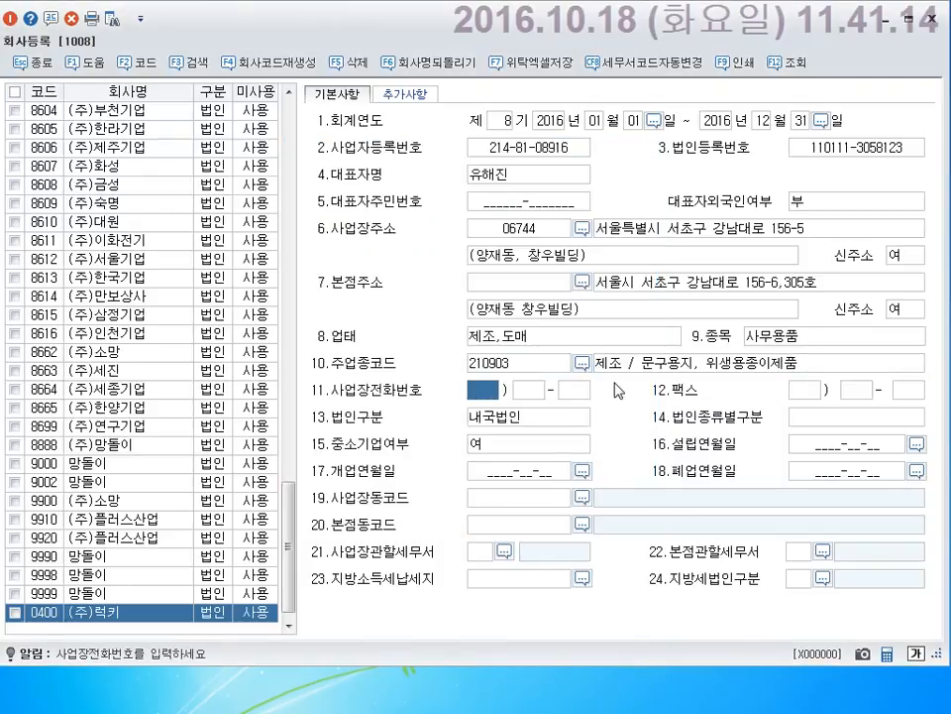
key(Return)
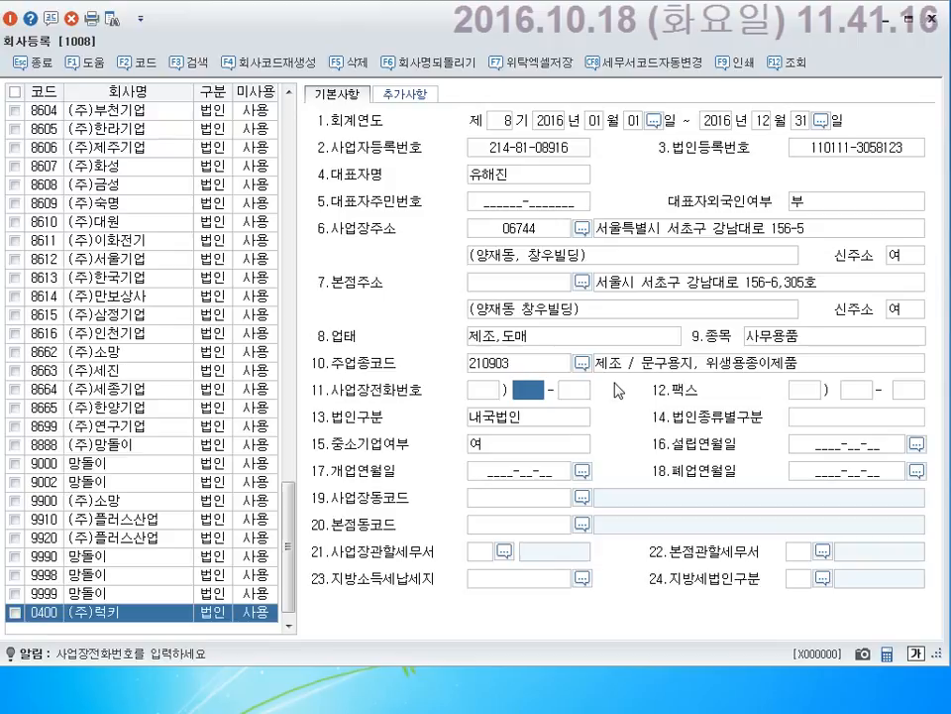
key(shift+Tab)
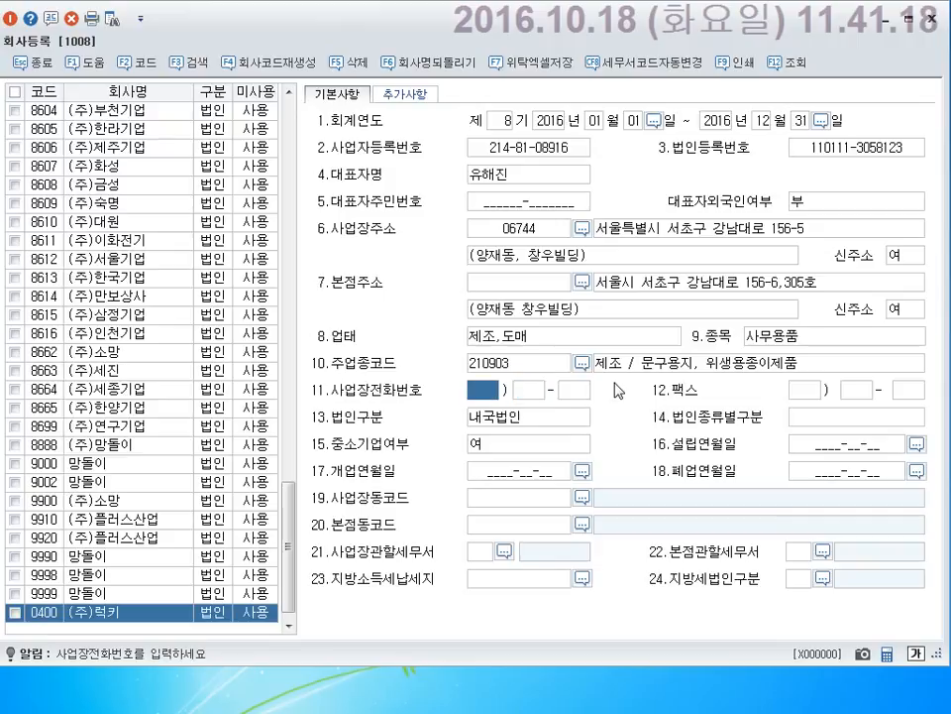
text(02)
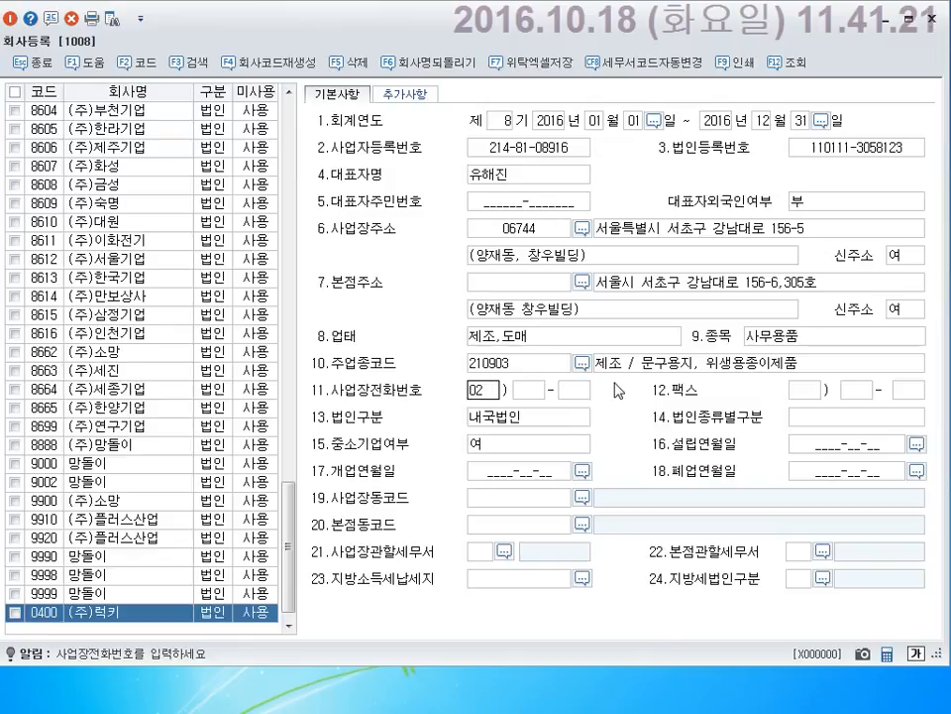
key(Return)
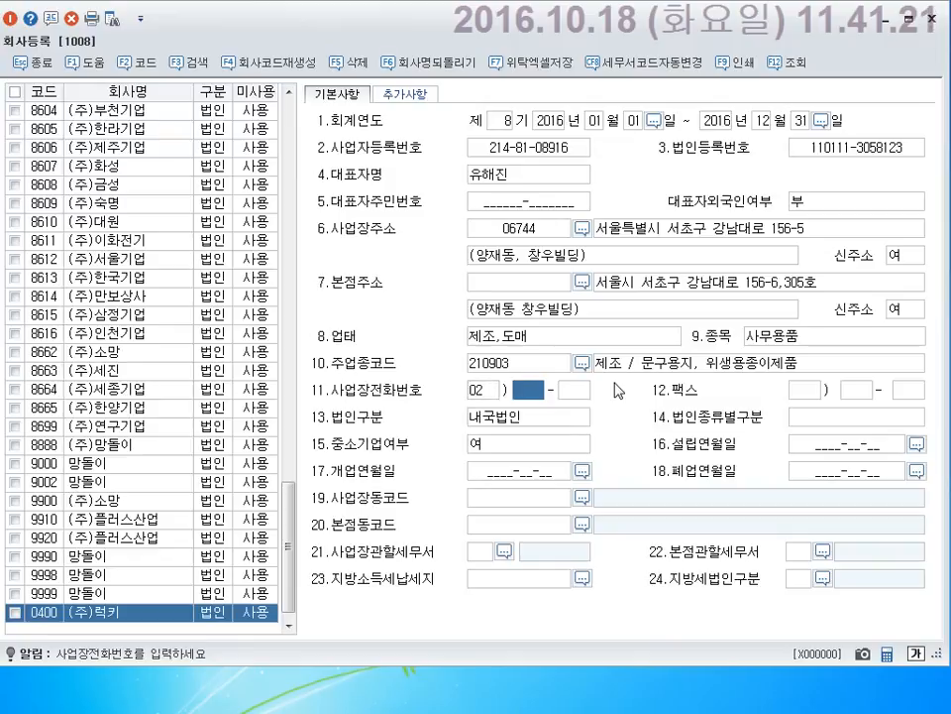
text(555)
key(Return)
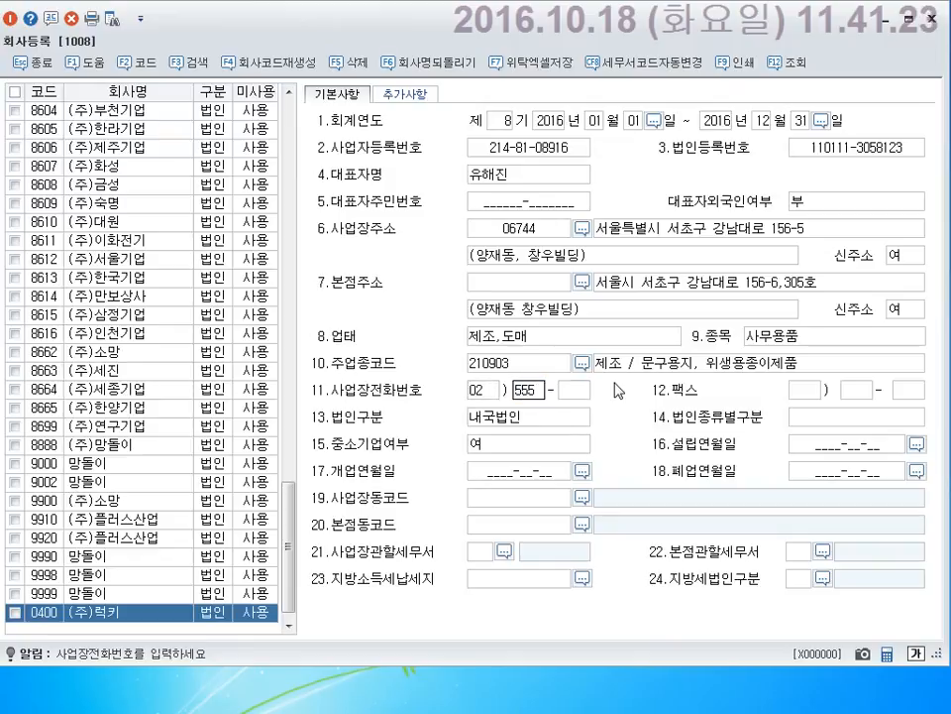
text(1234)
key(Return)
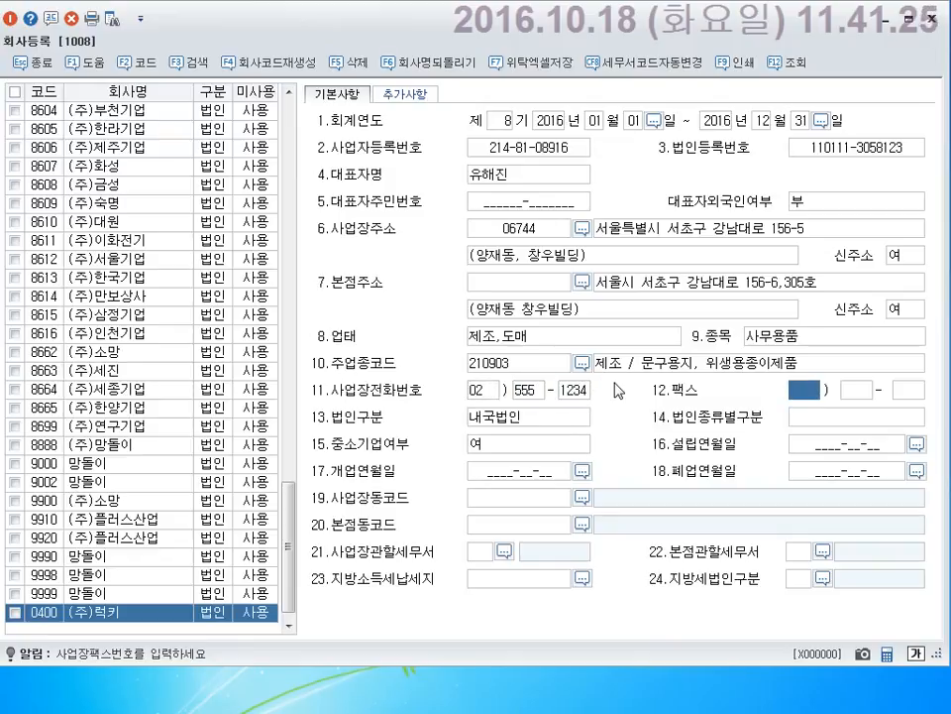
key(Return)
key(Return)
key(Return)
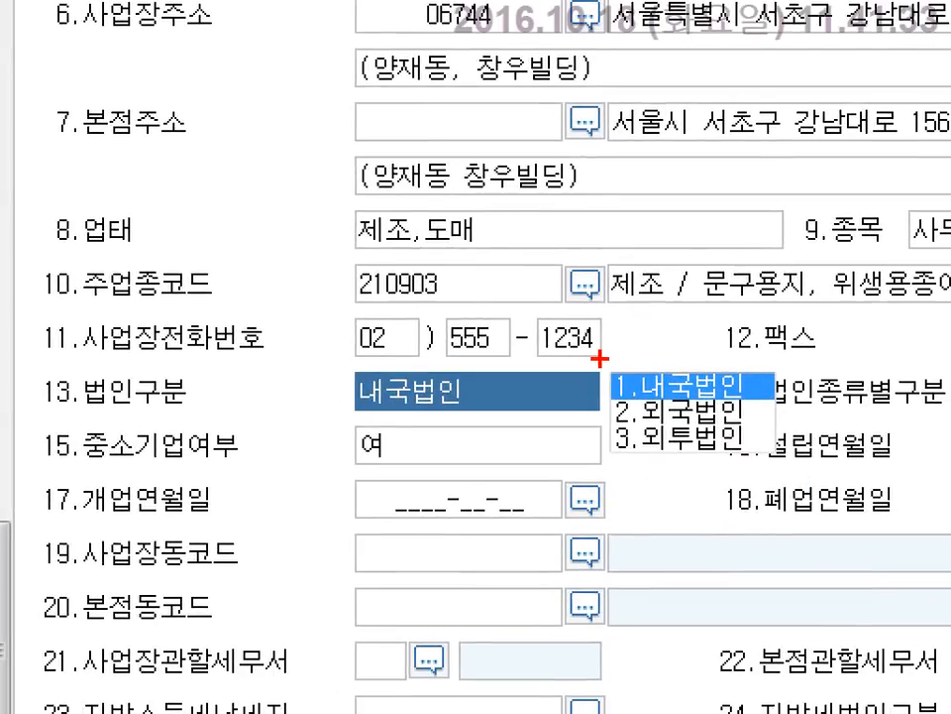
Keep 1.내국법인, set 14.법인종류별구분 to 중소기업, and keep 중소기업여부 as 여.
drag(601, 359, 773, 401)
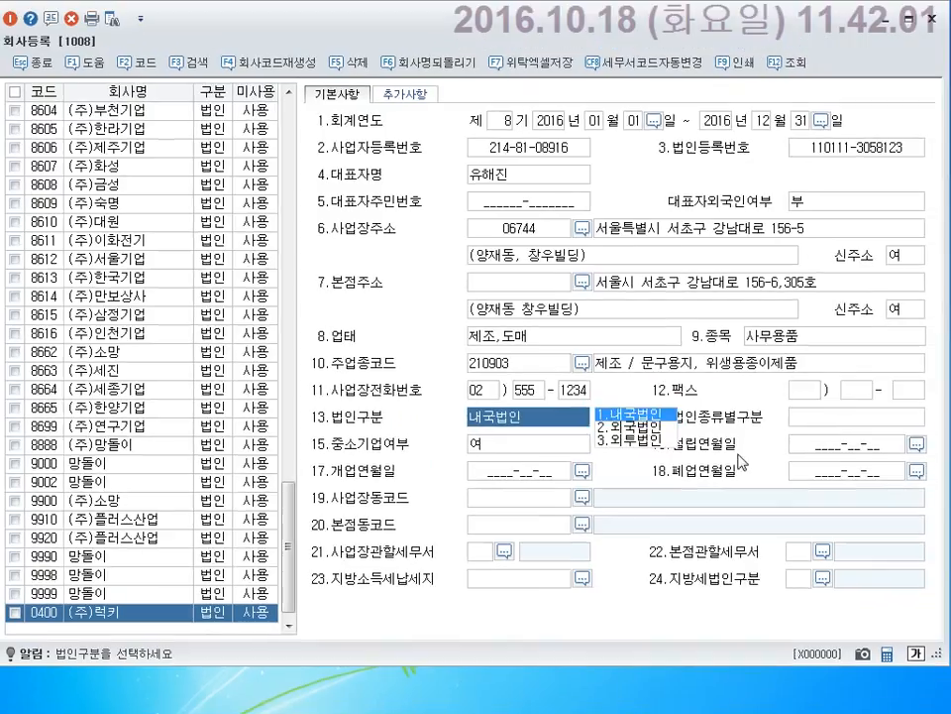
key(Return)
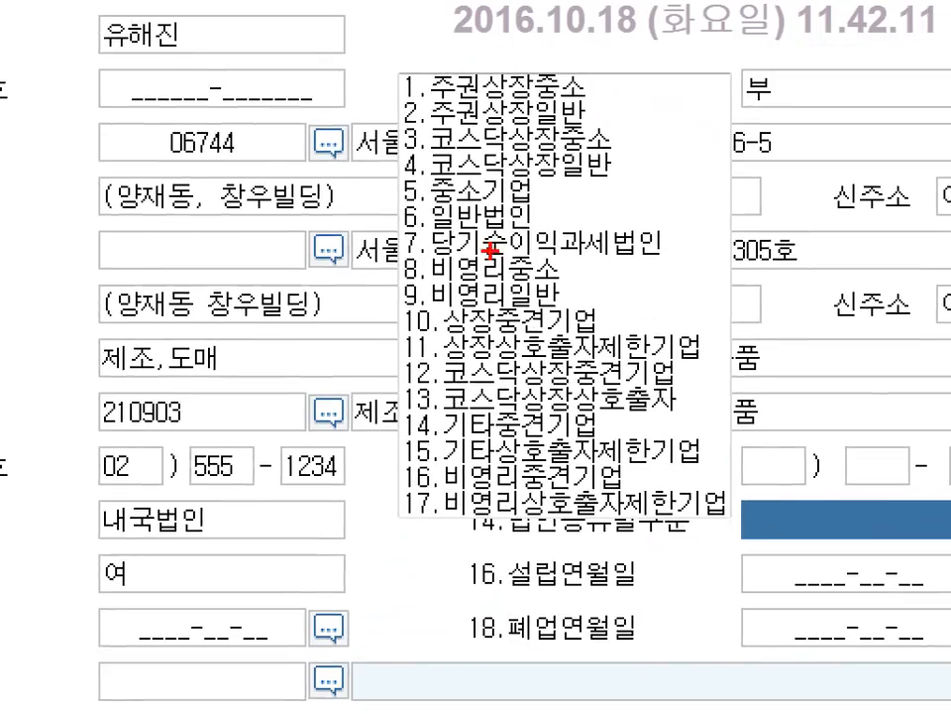
drag(376, 170, 642, 211)
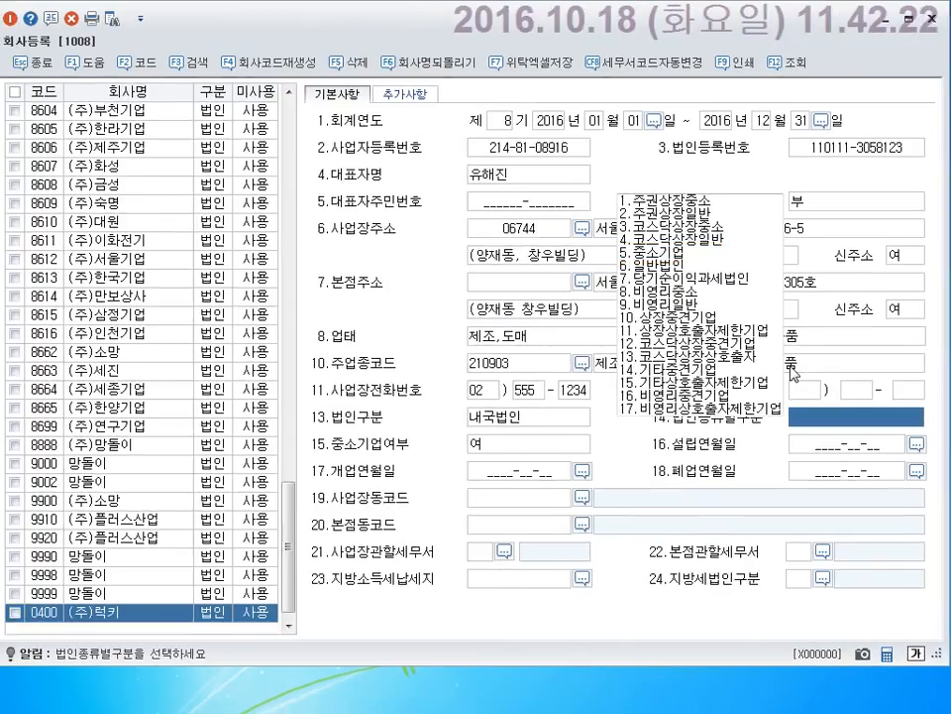
text(8)
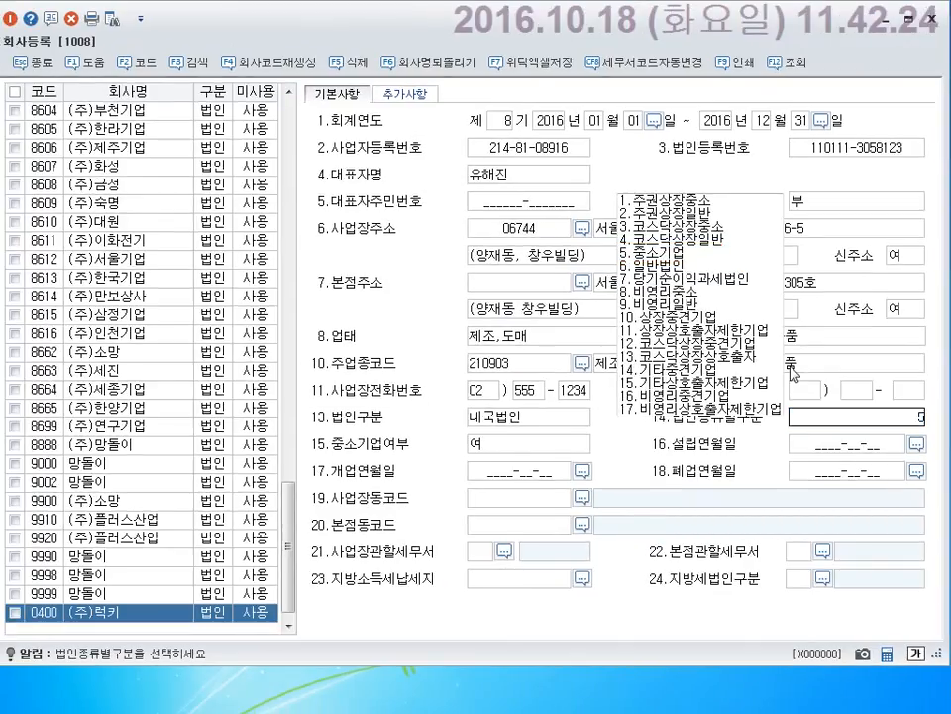
key(Return)
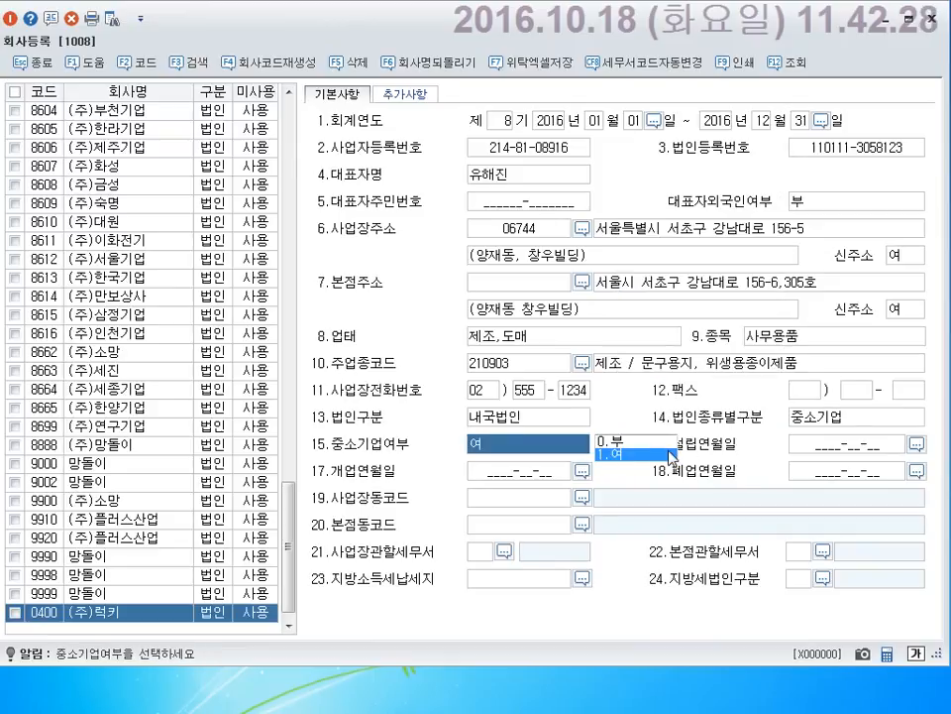
key(Return)
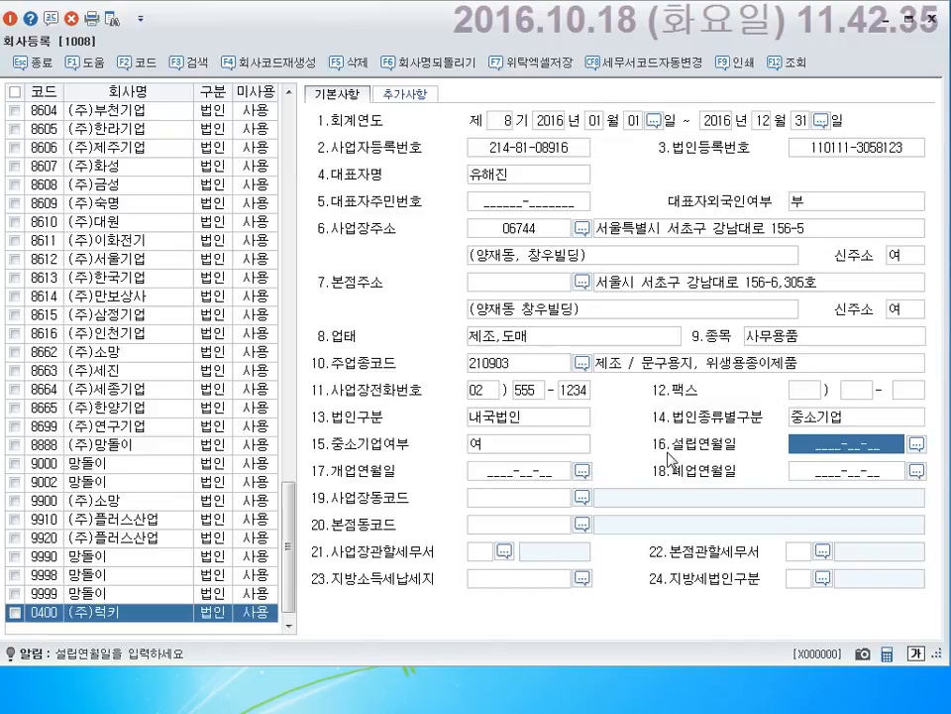
Enter 2009-07-18 as 설립연월일 and 2009-08-01 as 개업연월일, leaving 폐업연월일 empty.
text(200)
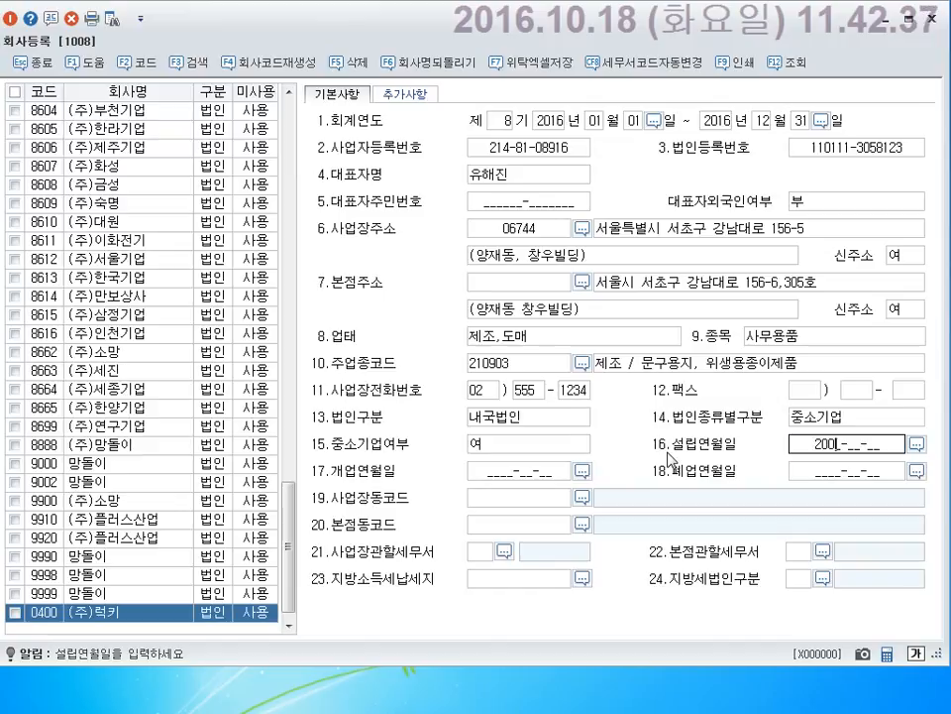
text(9-07-1)
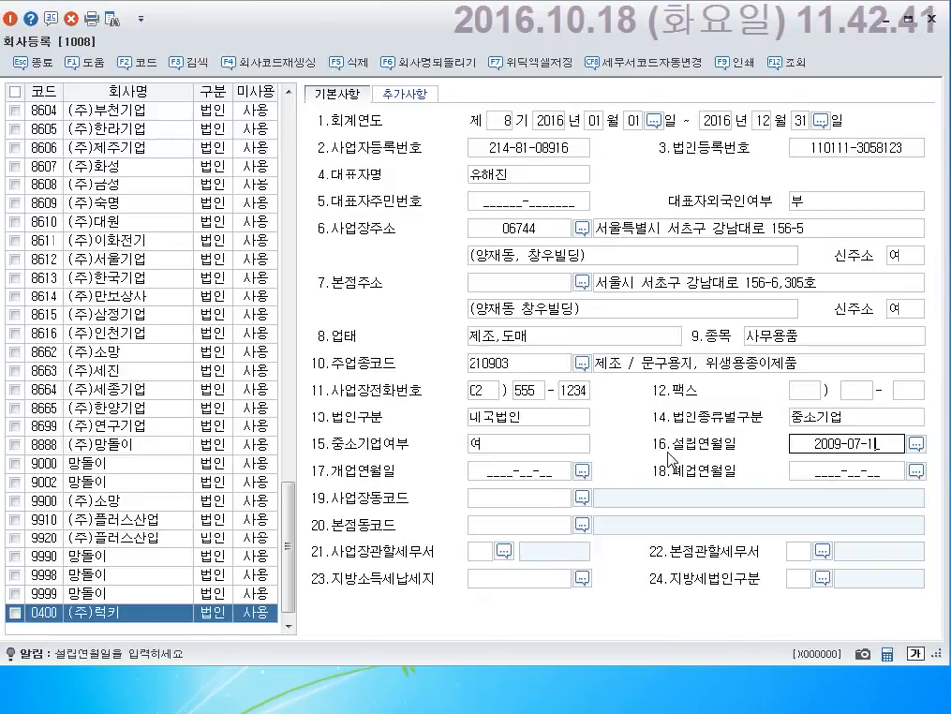
text(8)
key(Return)
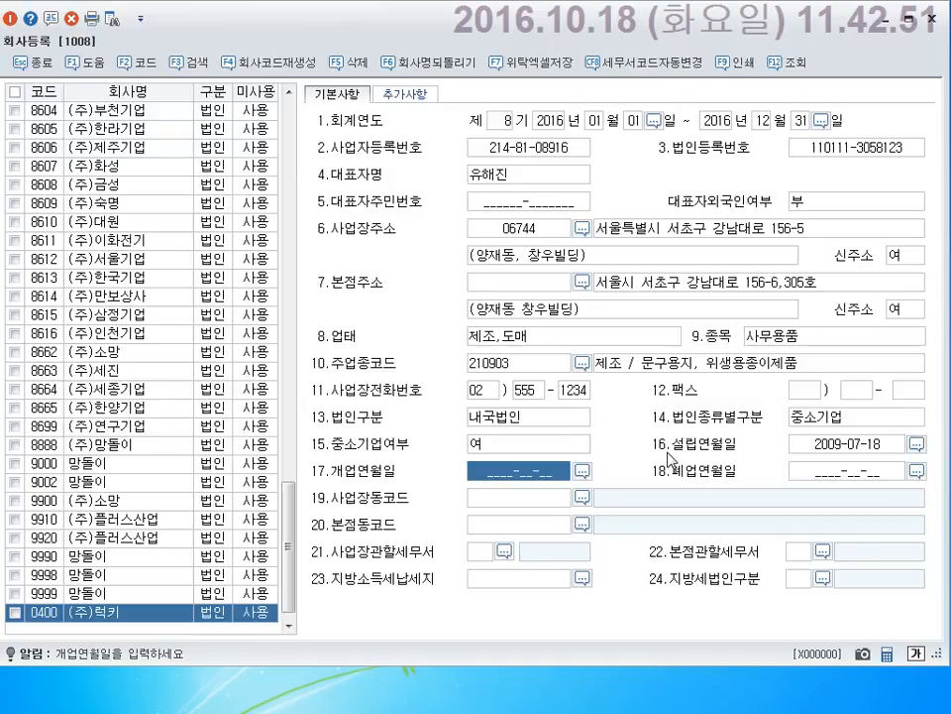
text(2009-)
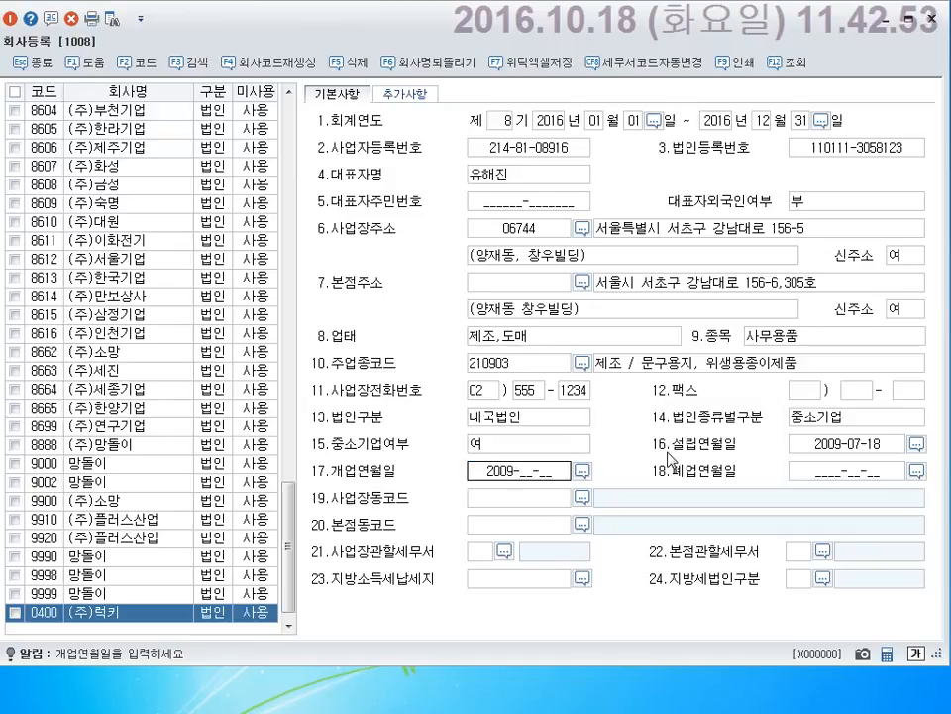
text(08-0)
text(1)
key(Return)
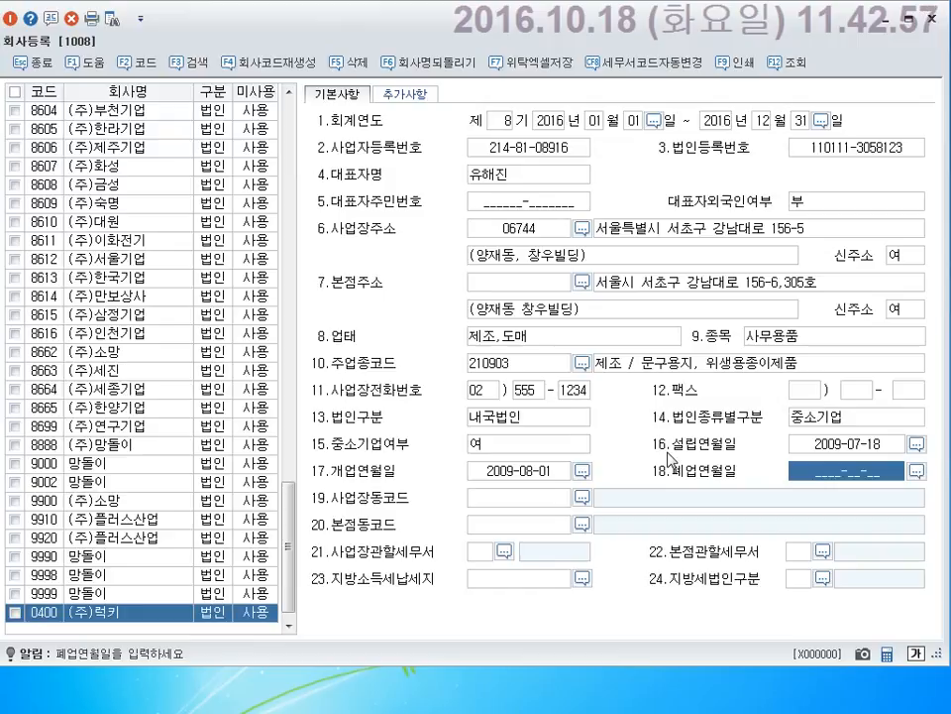
key(Return)
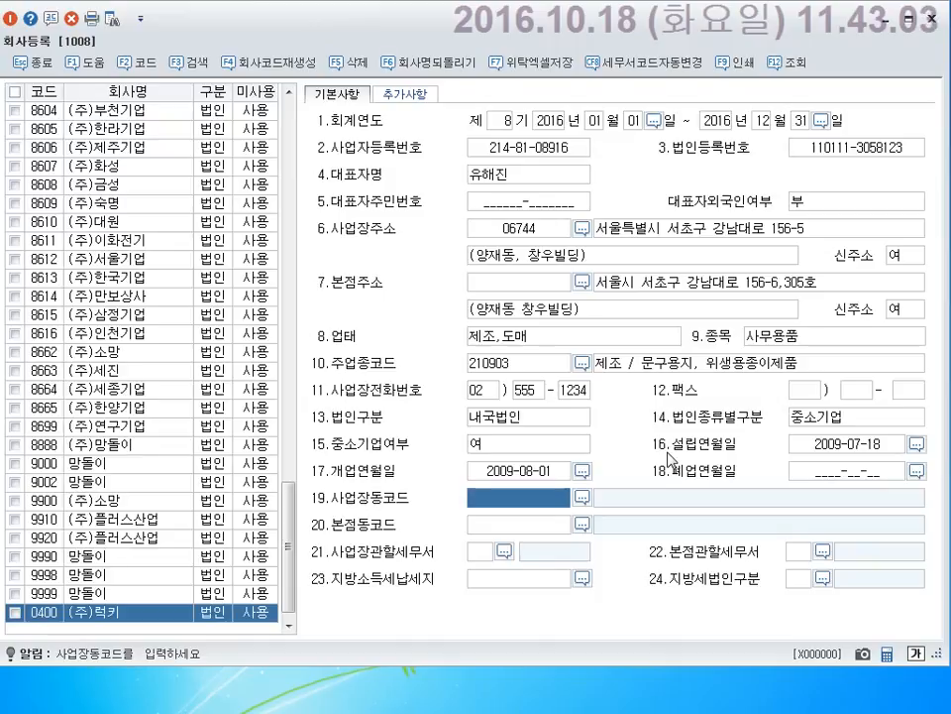
key(F2)
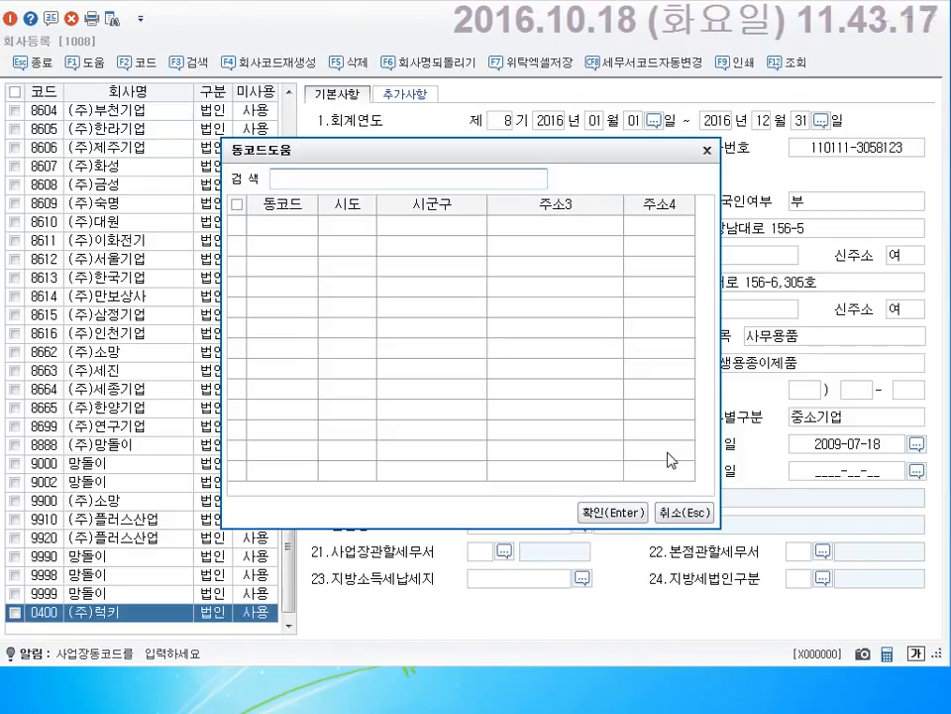
text(서초구)
key(Return)
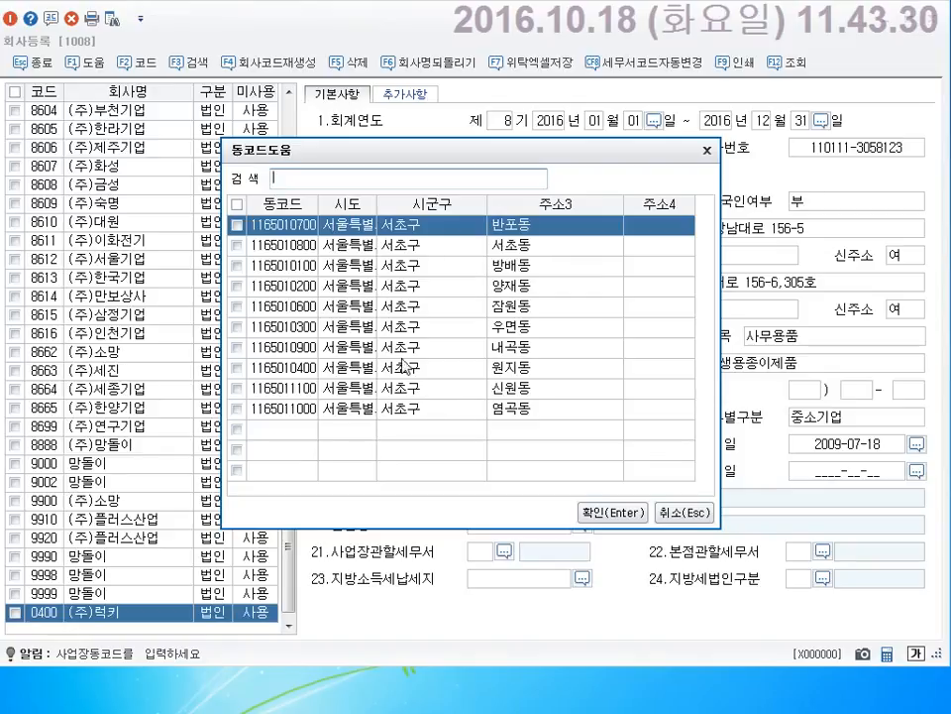
click(327, 285)
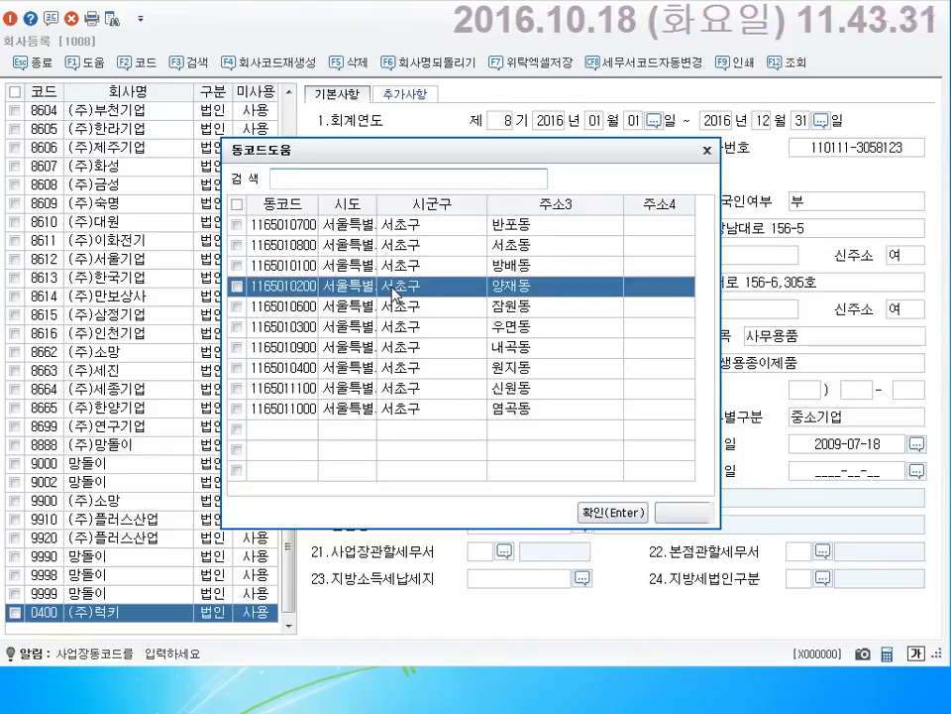
click(593, 513)
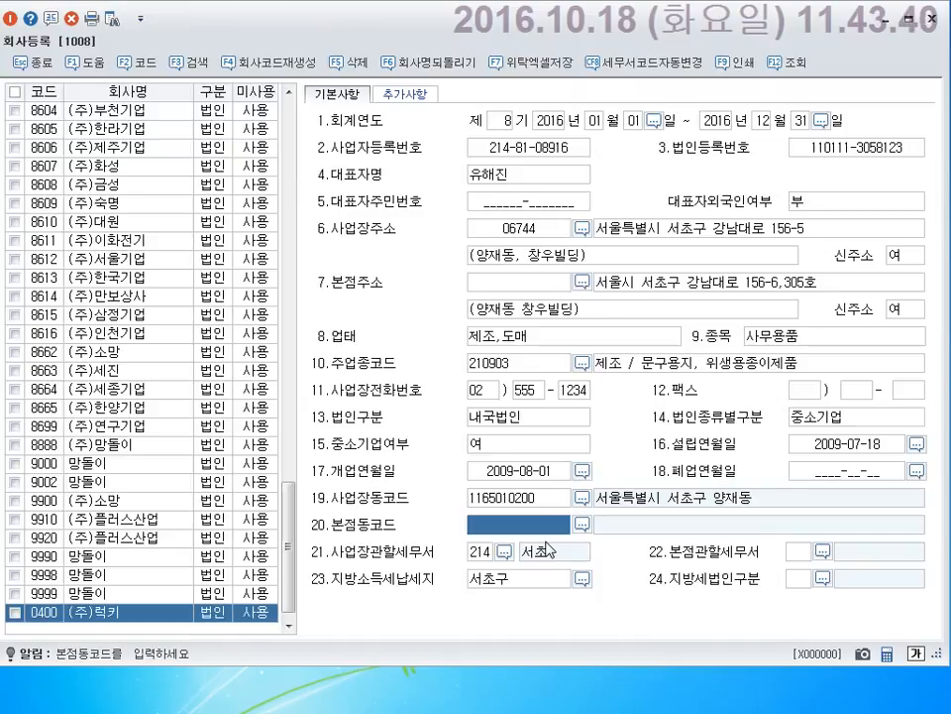
key(Return)
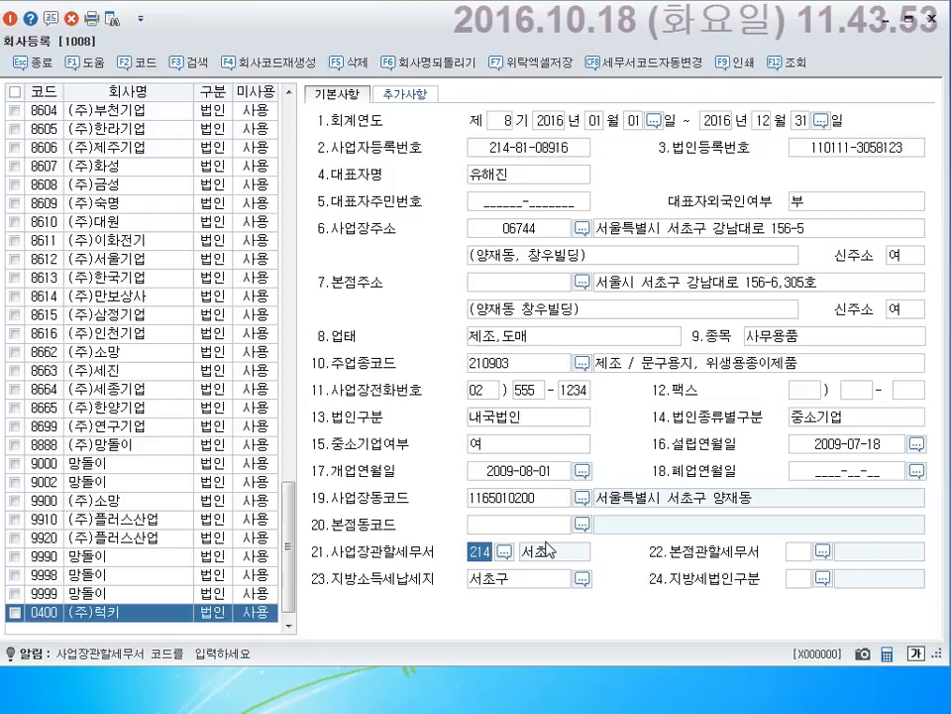
Search 서초 in the tax office lookup and choose 214 서초 for 본점관할세무서.
key(F2)
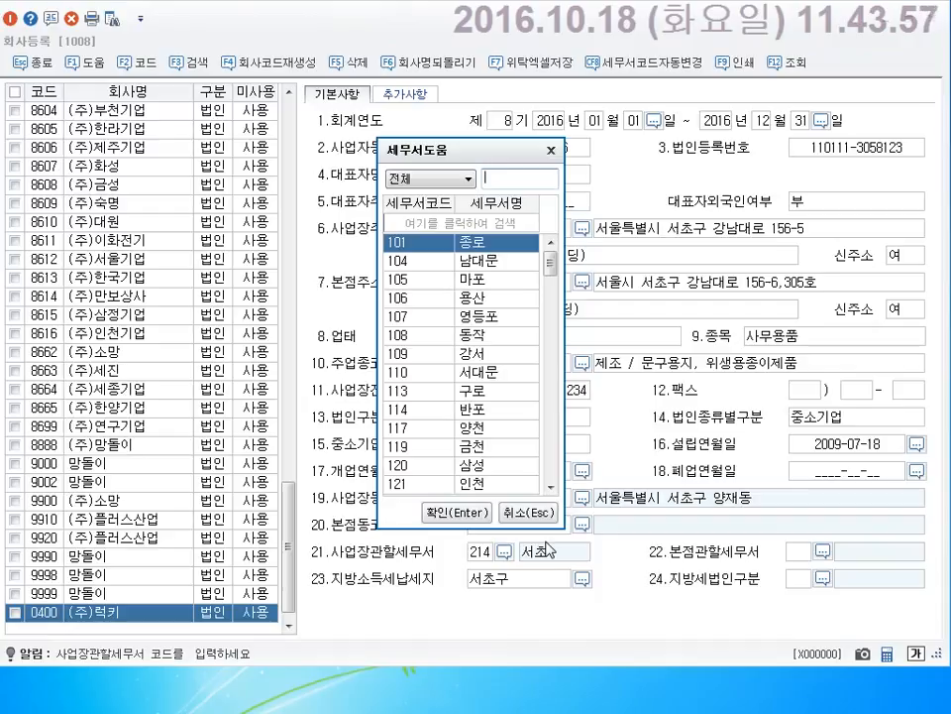
text(서초)
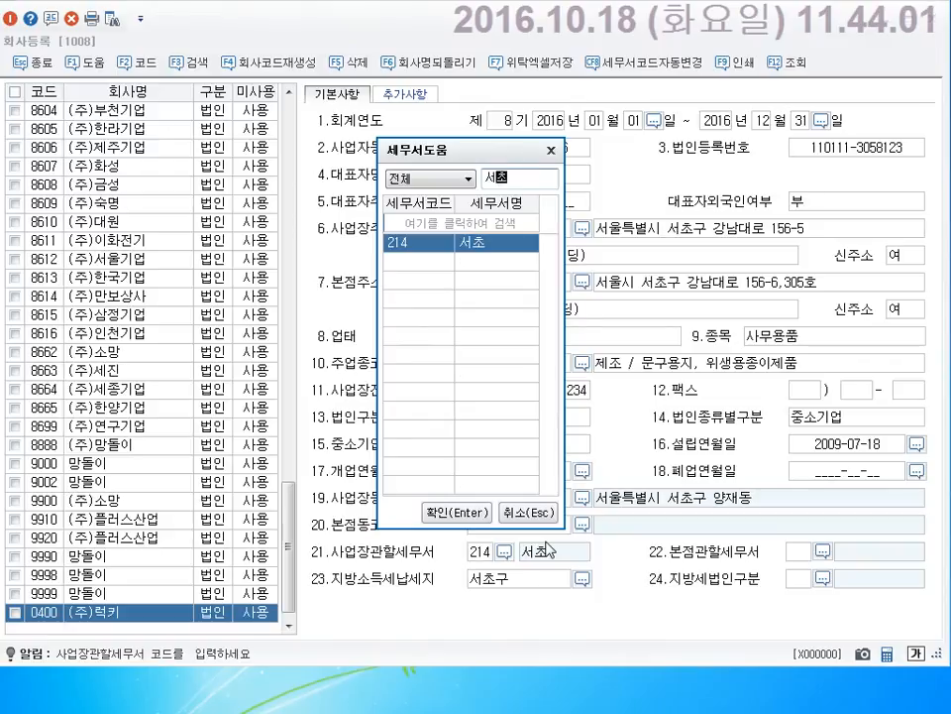
key(Return)
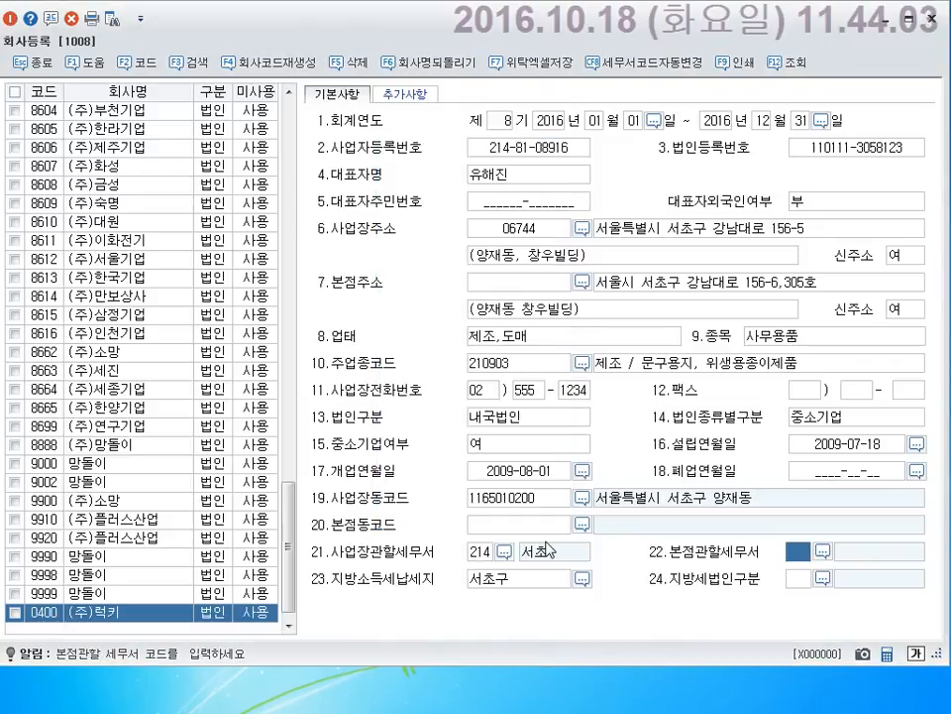
key(F2)
text(서)
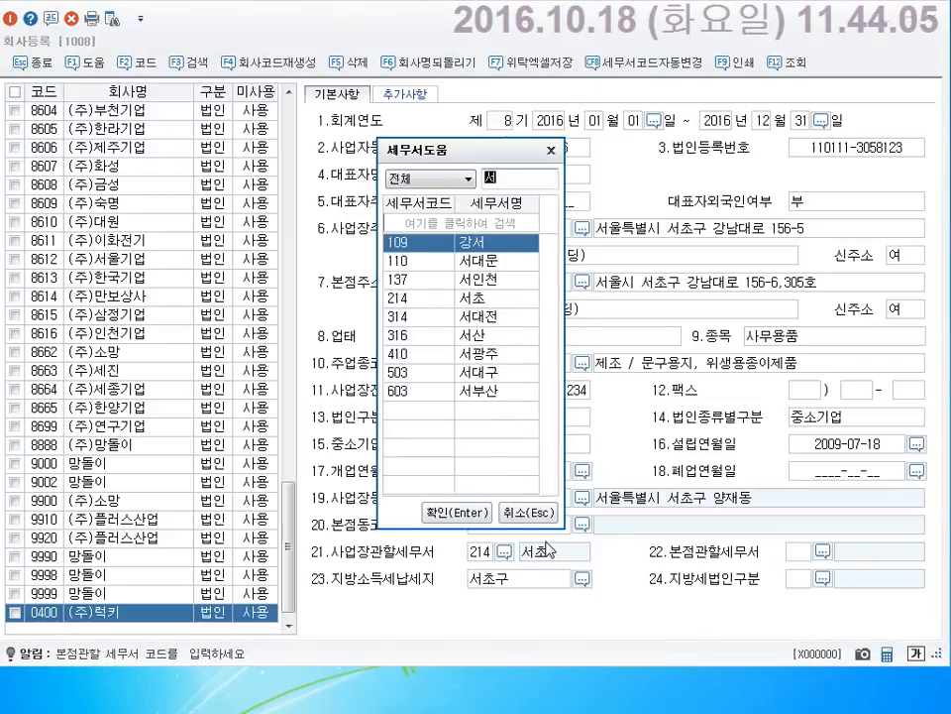
text(초)
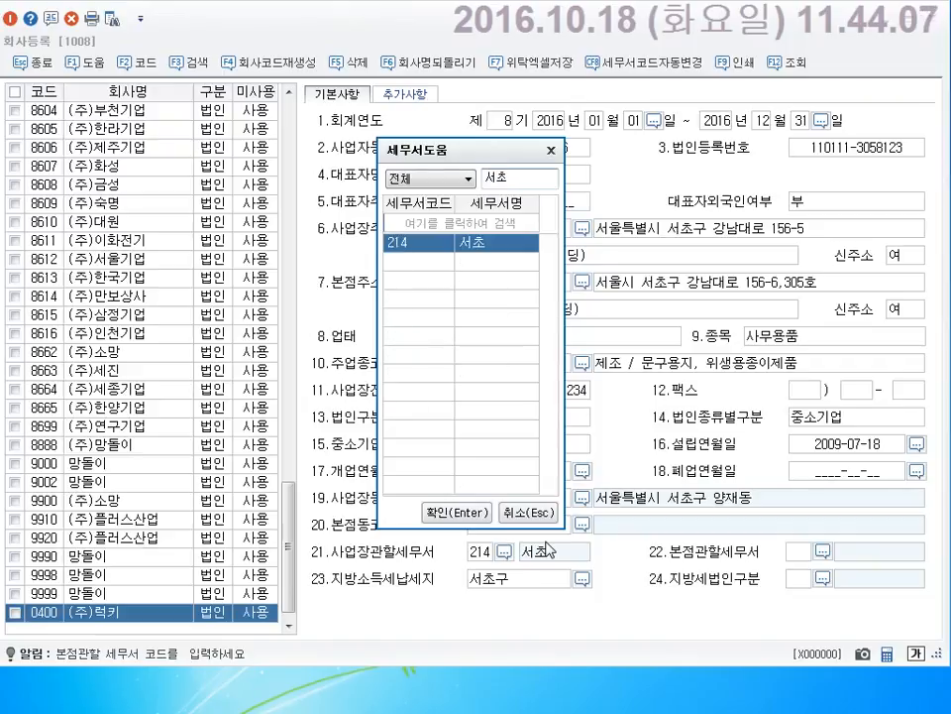
key(Return)
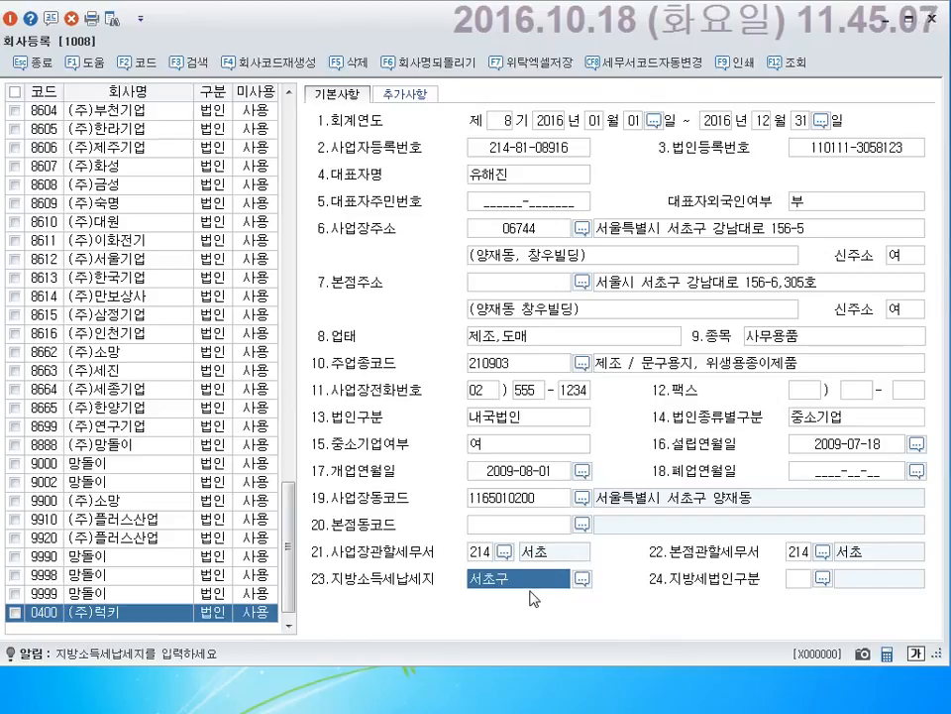
drag(437, 545, 595, 595)
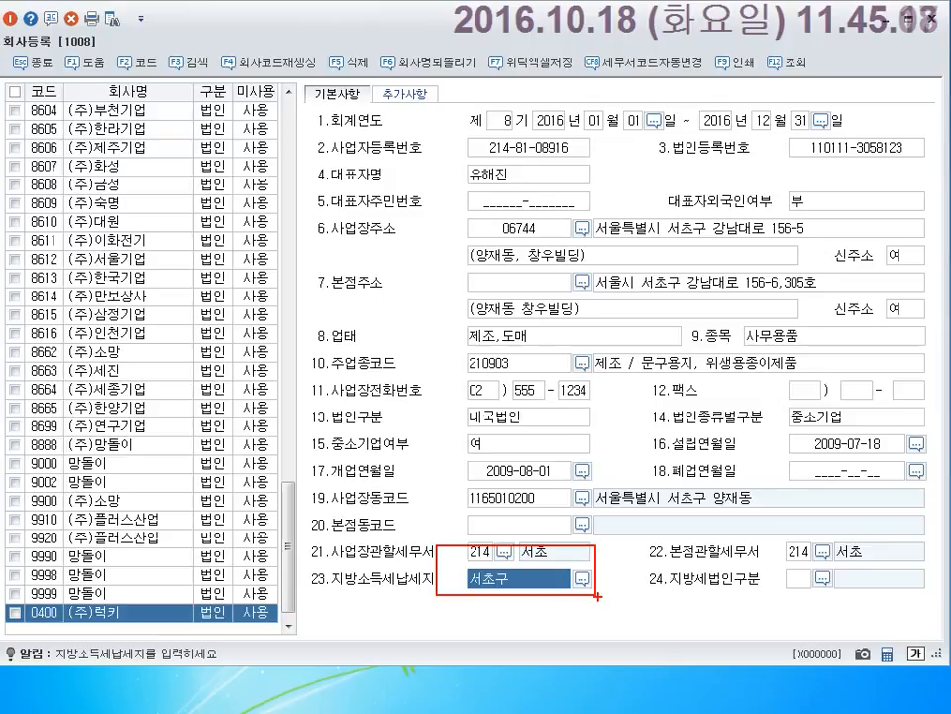
key(Escape)
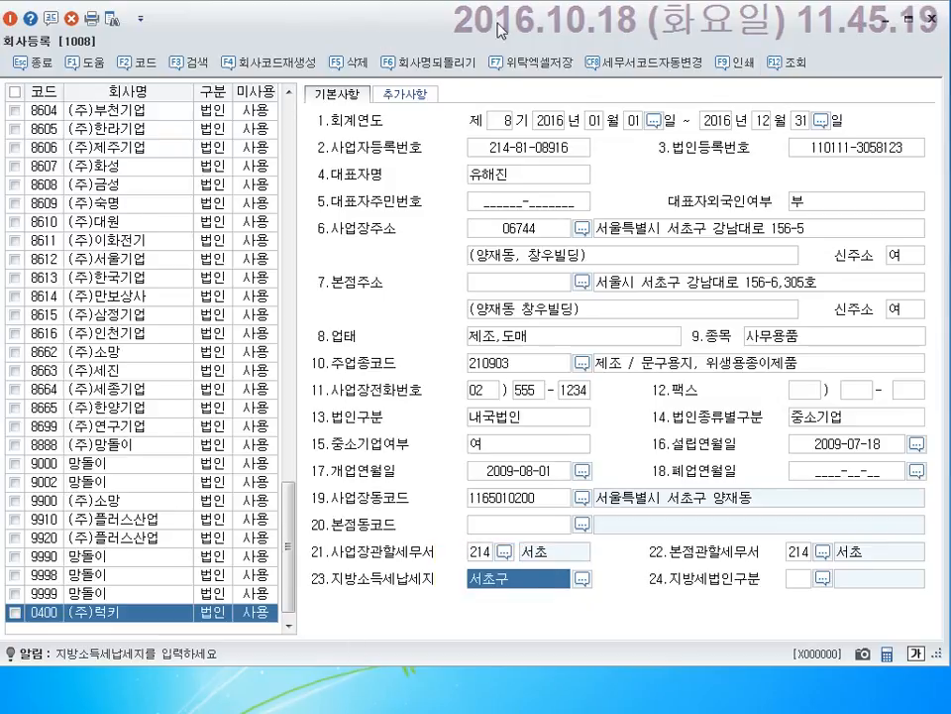
click(70, 615)
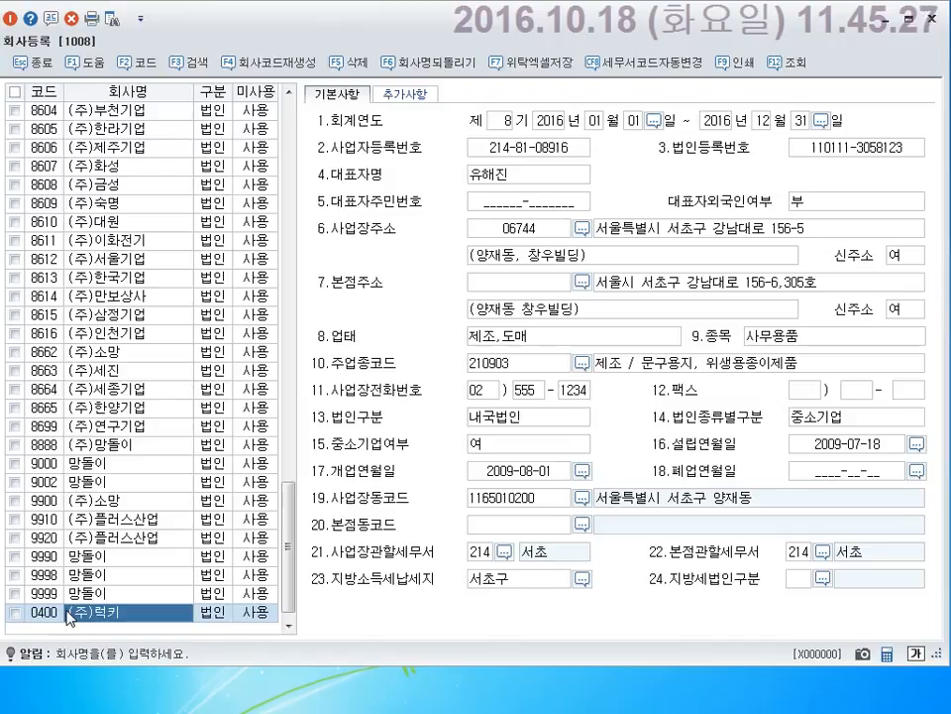
drag(159, 556, 416, 556)
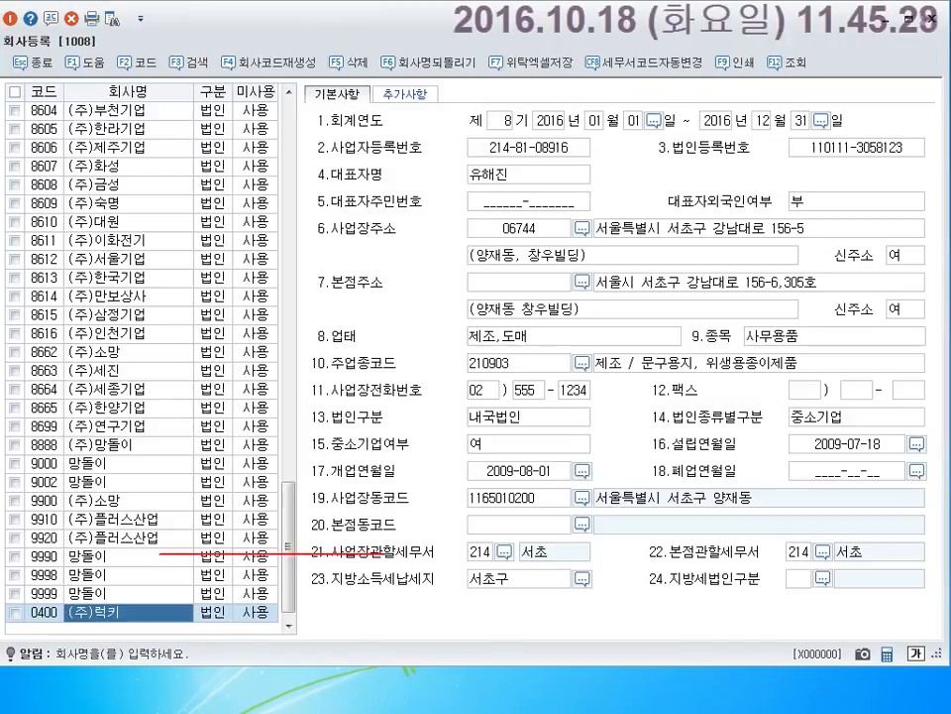
mouse_move(362, 529)
mouse_down()
mouse_move(401, 553)
mouse_move(362, 566)
mouse_up()
mouse_move(391, 503)
mouse_down()
mouse_move(180, 510)
mouse_move(203, 529)
mouse_up()
mouse_move(264, 390)
mouse_down()
mouse_move(234, 439)
mouse_move(249, 448)
mouse_move(298, 400)
mouse_move(316, 433)
mouse_up()
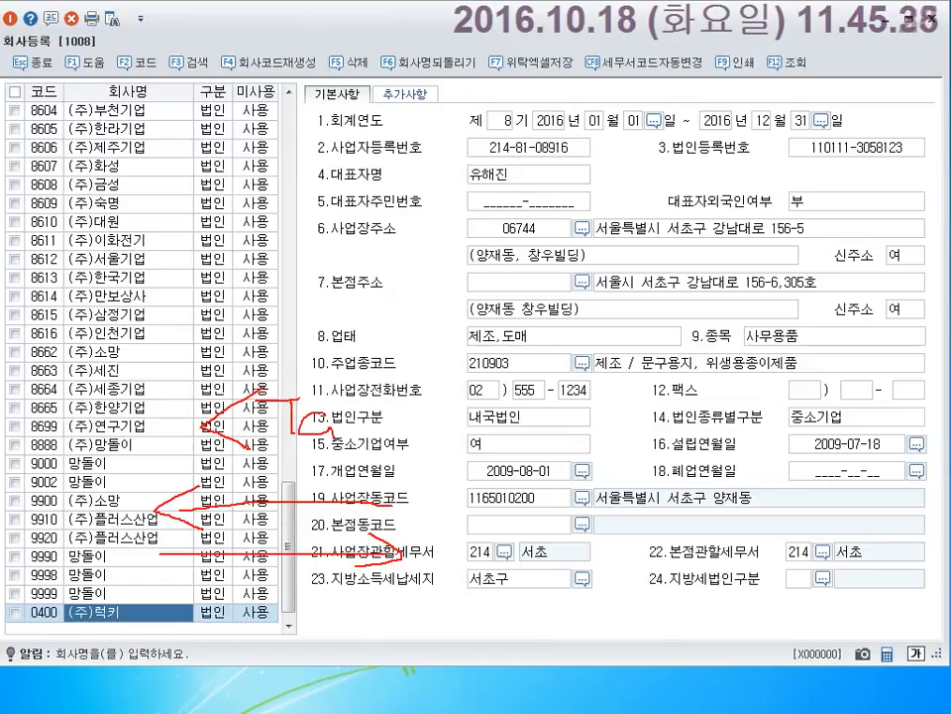
mouse_move(349, 395)
mouse_down()
mouse_move(381, 423)
mouse_move(349, 440)
mouse_move(399, 424)
mouse_up()
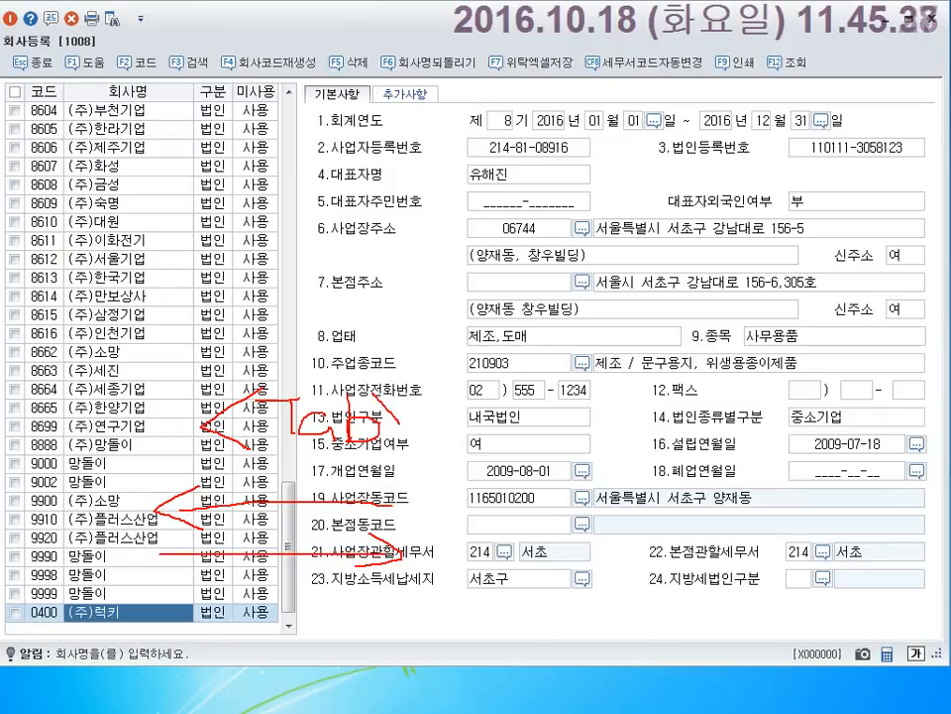
drag(168, 596, 167, 622)
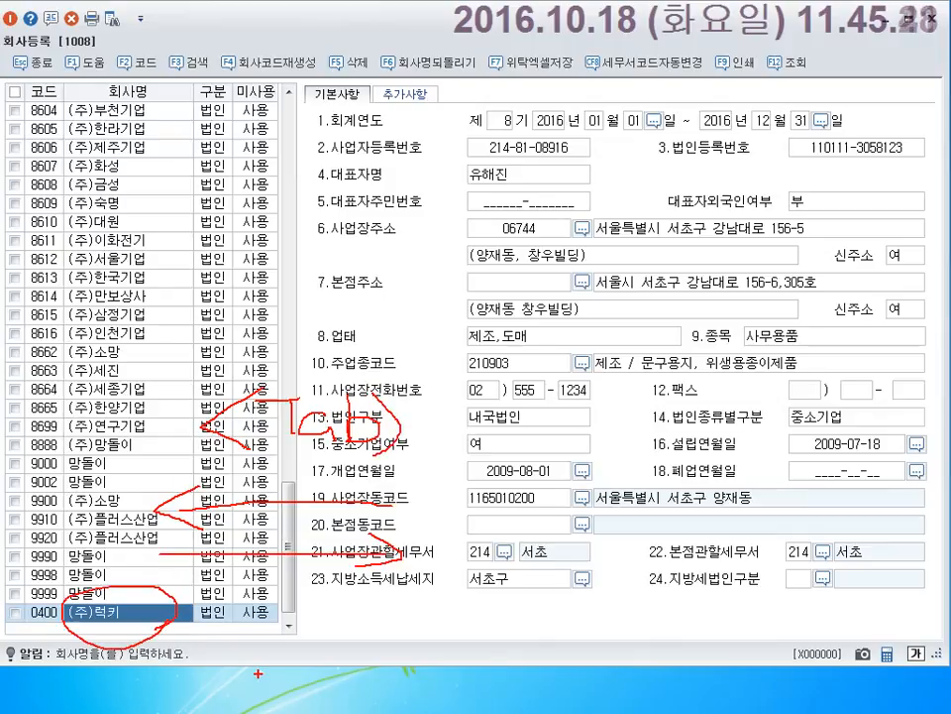
mouse_move(87, 619)
mouse_down()
mouse_move(21, 180)
mouse_move(20, 86)
mouse_move(6, 126)
mouse_move(61, 150)
mouse_up()
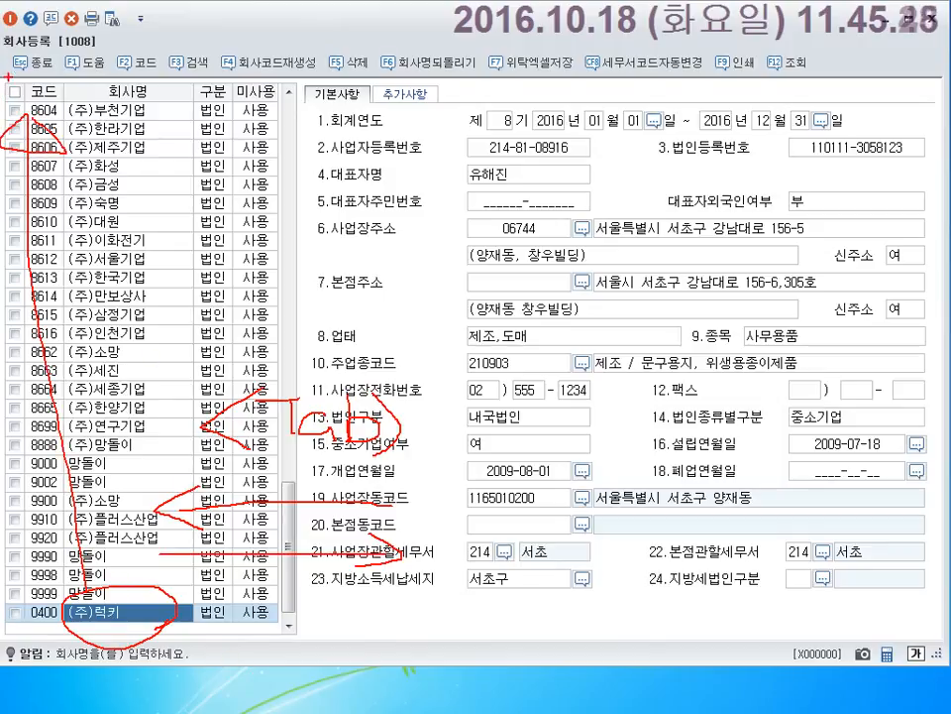
drag(23, 47, 65, 79)
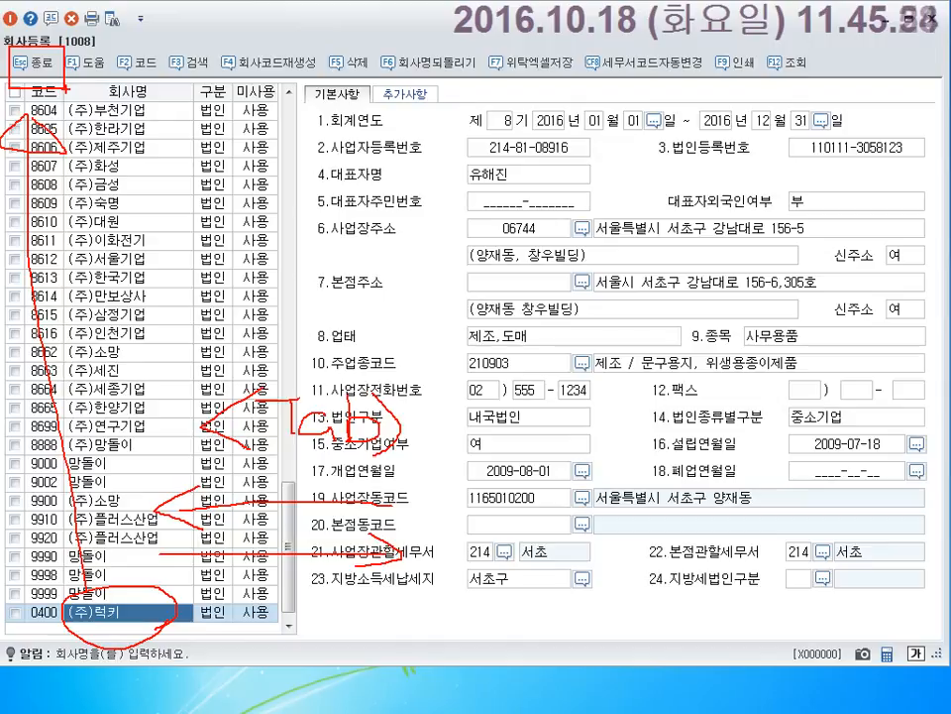
Leave 회사등록, search 럭키 in the company code help, and log into 0400 (주)럭키.
key(Escape)
key(Escape)
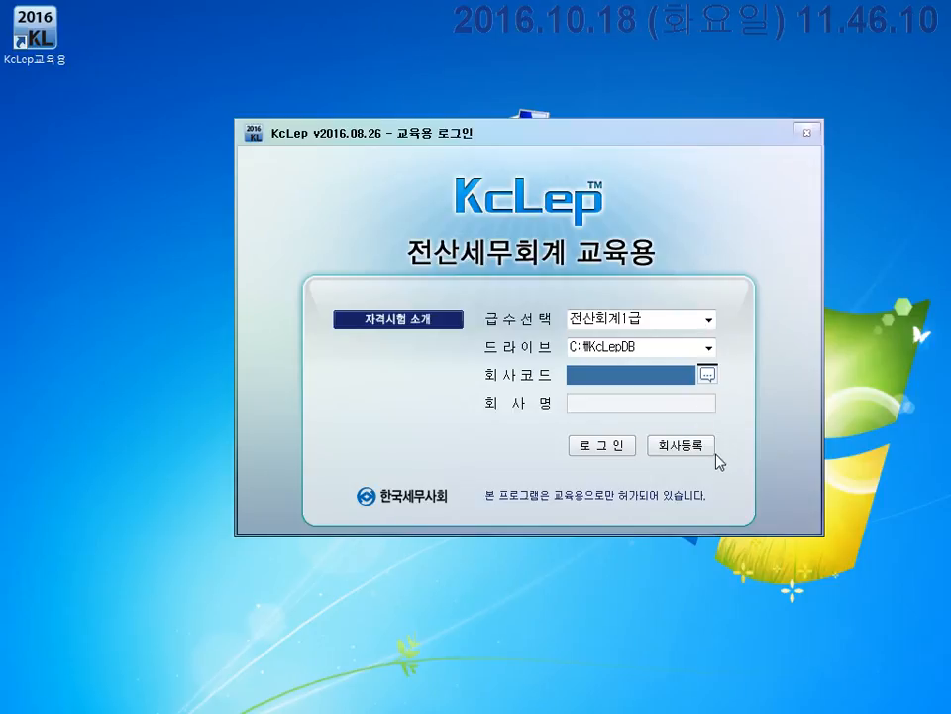
click(706, 374)
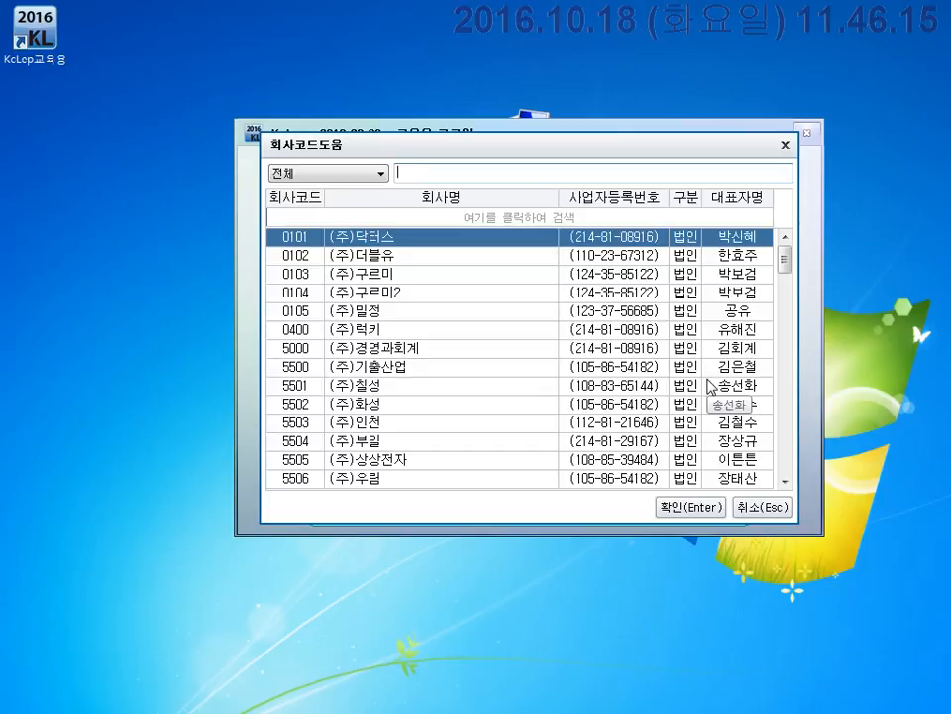
text(럭)
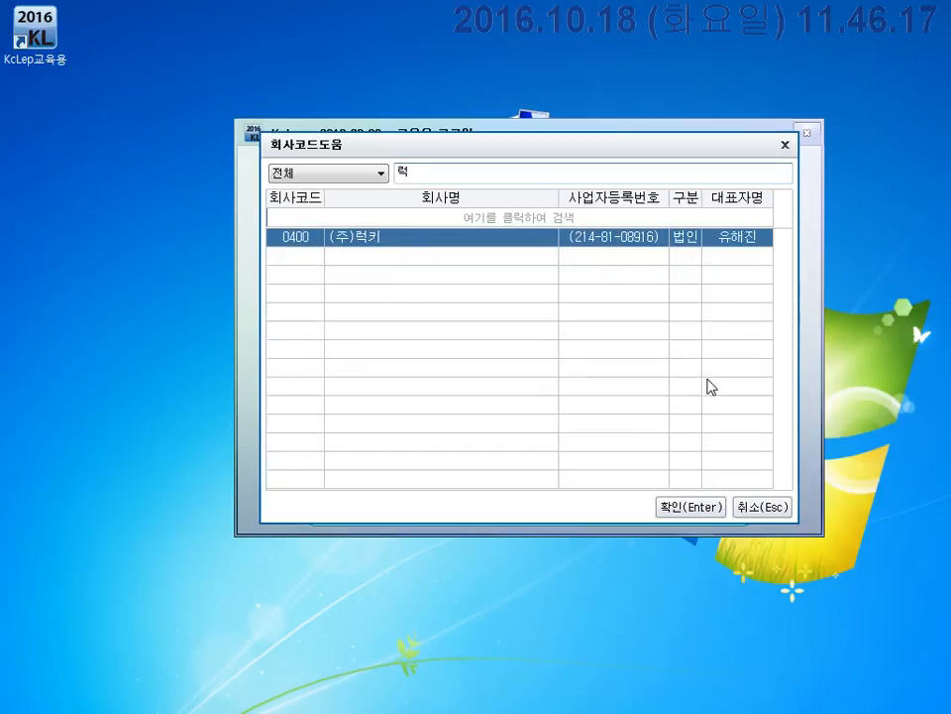
text(키)
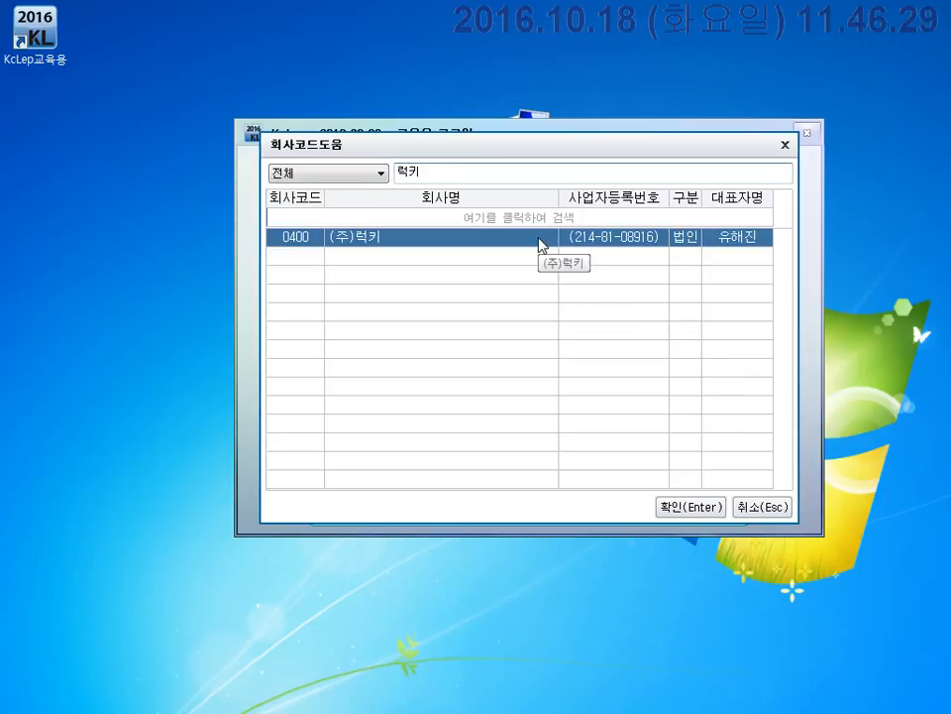
click(691, 506)
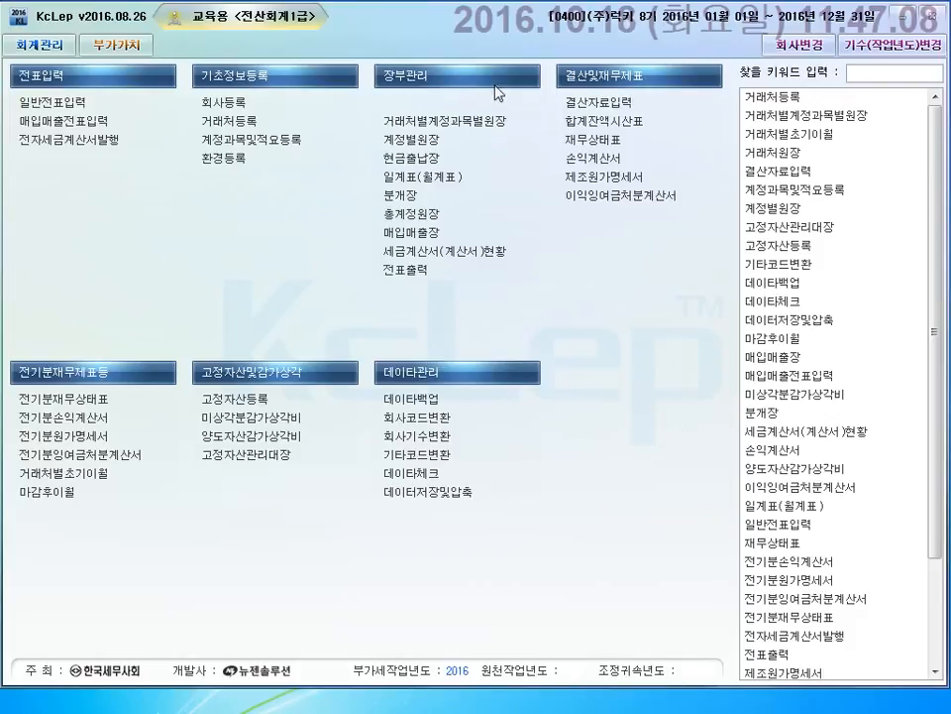
Open the 환경등록 screen and inspect its journal-type account settings.
click(253, 168)
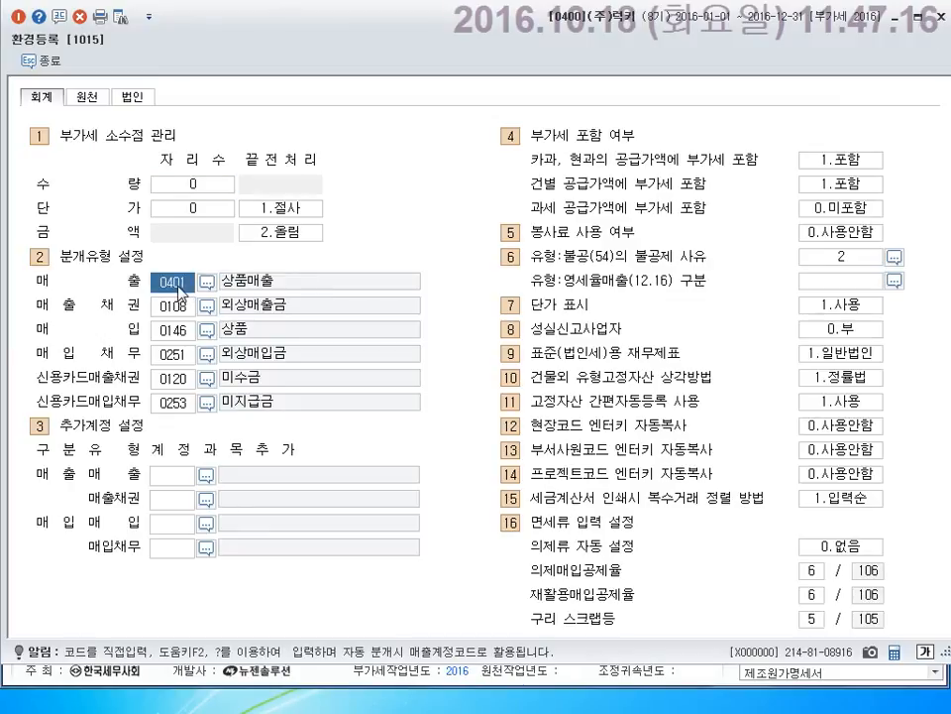
key(ctrl+1)
click(272, 399)
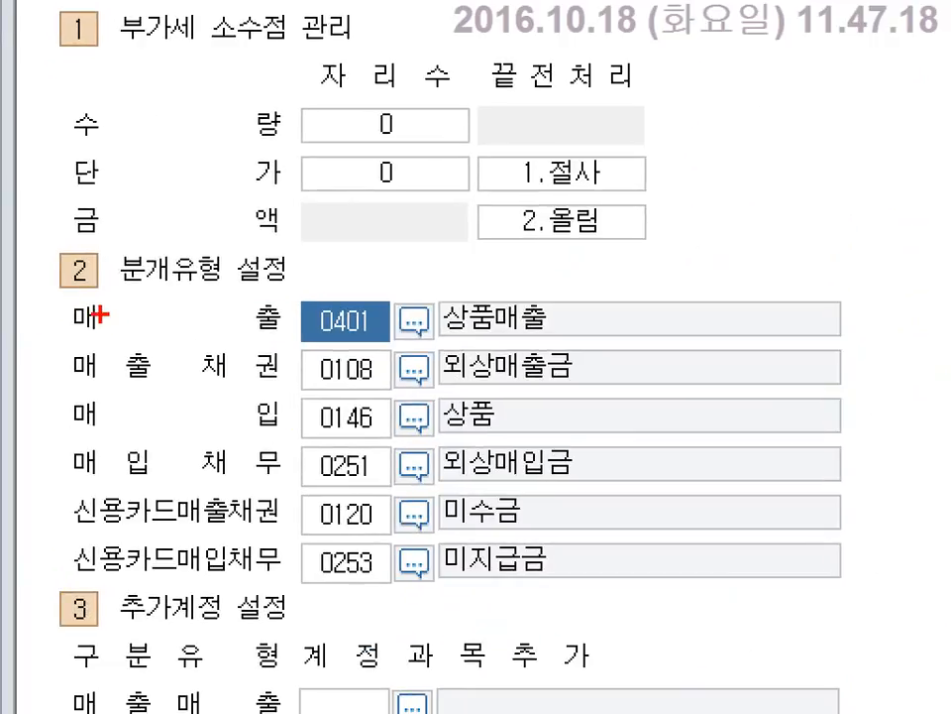
mouse_move(53, 290)
mouse_down()
mouse_move(124, 305)
mouse_move(585, 336)
mouse_up()
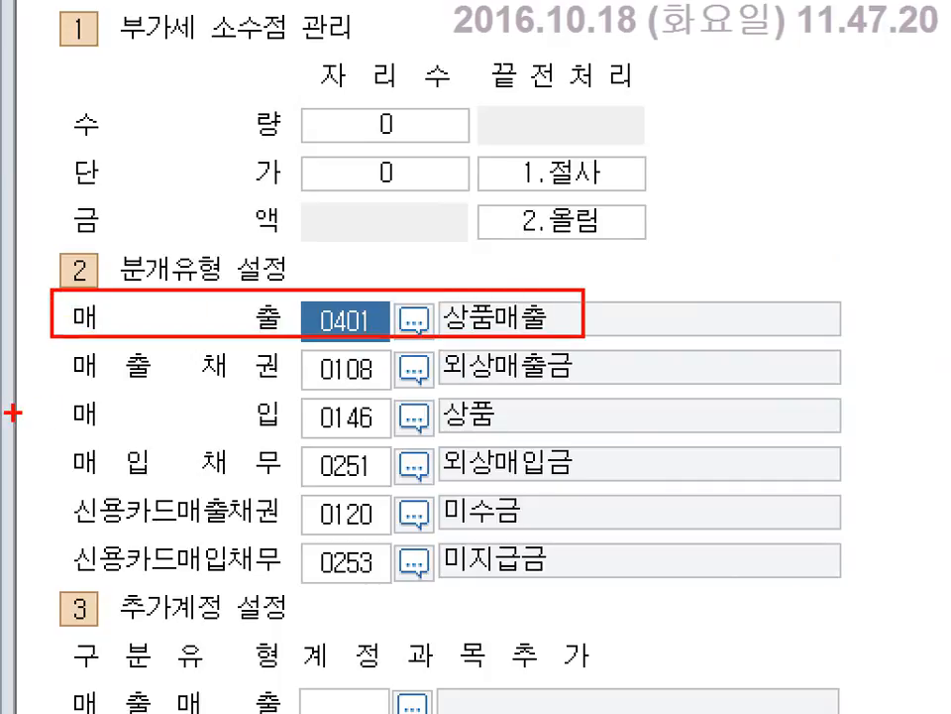
drag(62, 394, 575, 436)
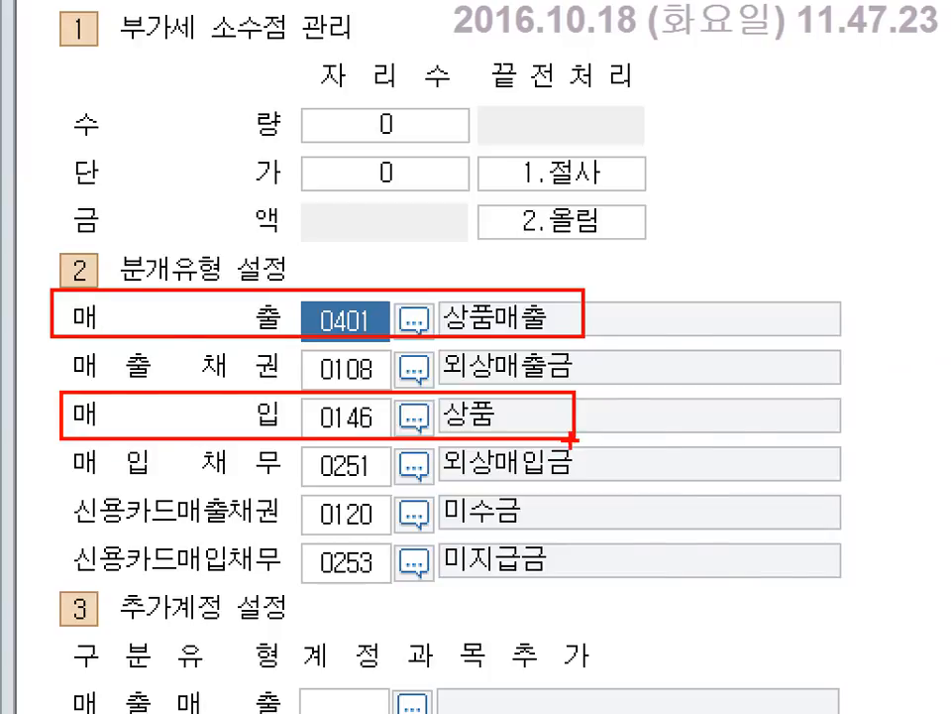
key(Escape)
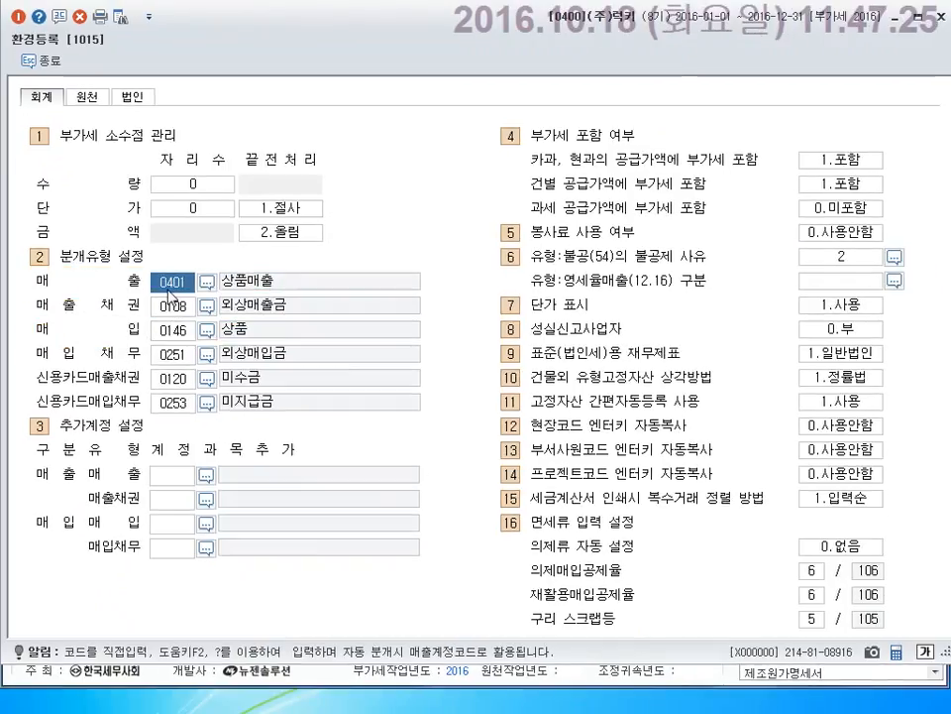
Search 제품매출 and set 0404 제품매출 as the 매출 account.
double_click(168, 284)
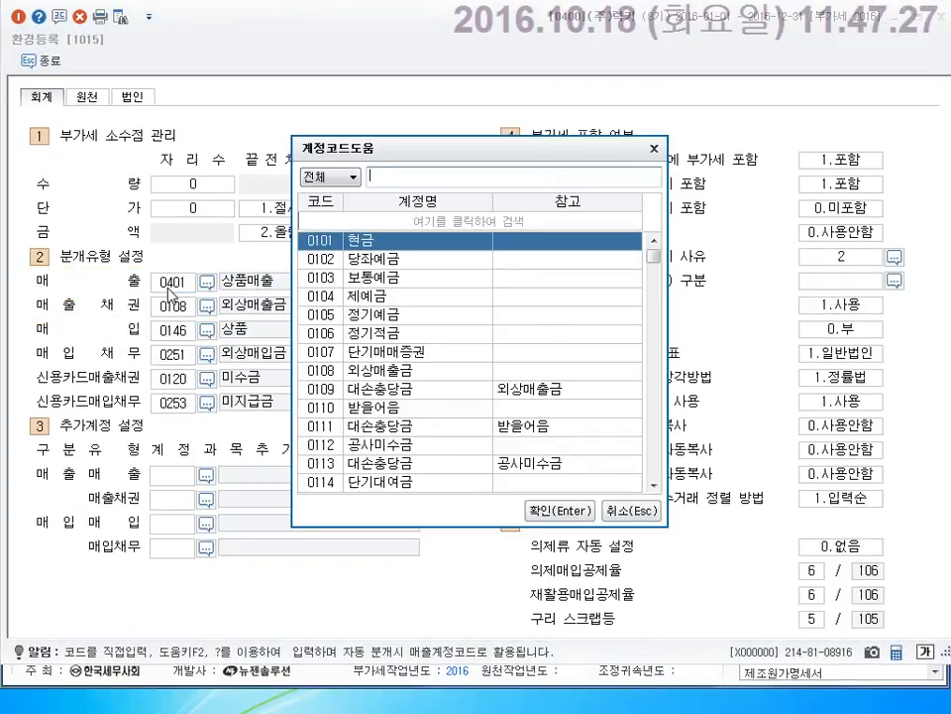
text(제품매출)
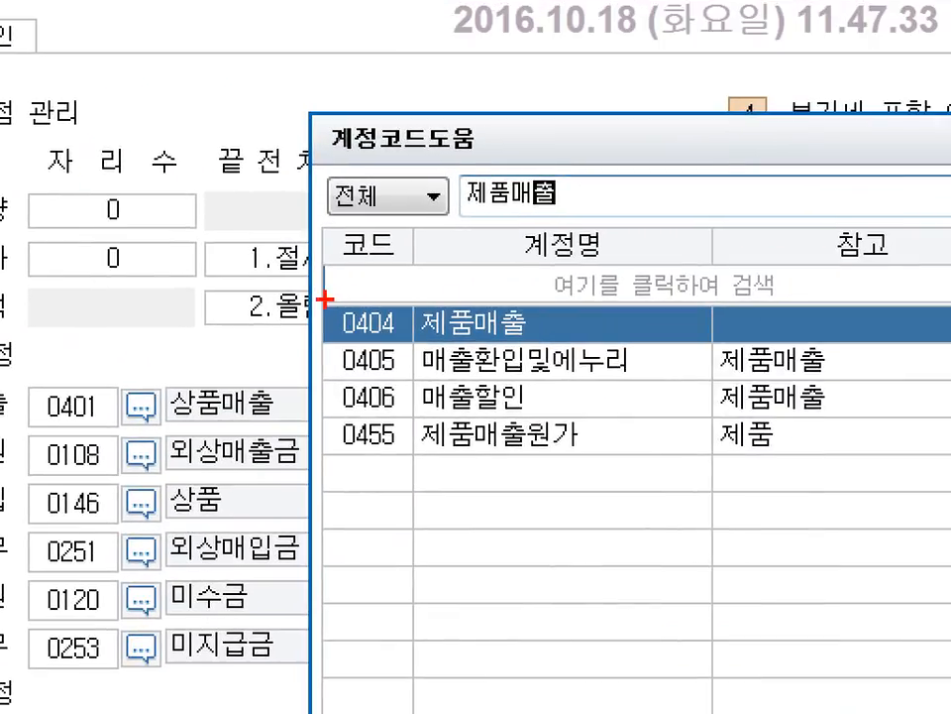
mouse_move(320, 300)
mouse_down()
mouse_move(736, 382)
mouse_move(772, 348)
mouse_up()
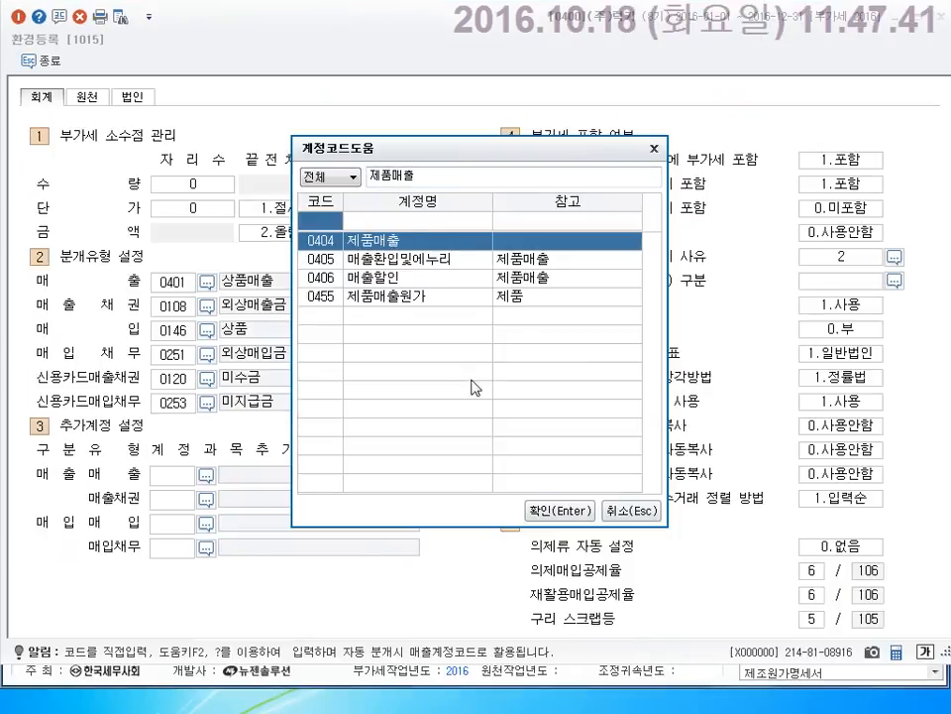
click(543, 509)
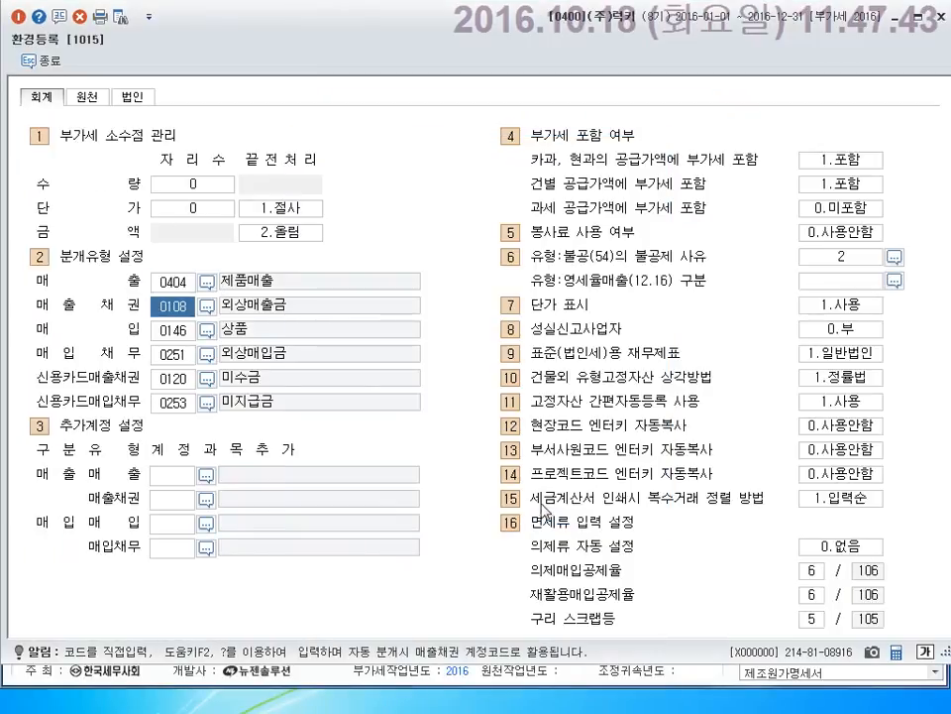
Search 원재료 in the account lookup and set 0153 원재료 as the 매입 account.
key(Return)
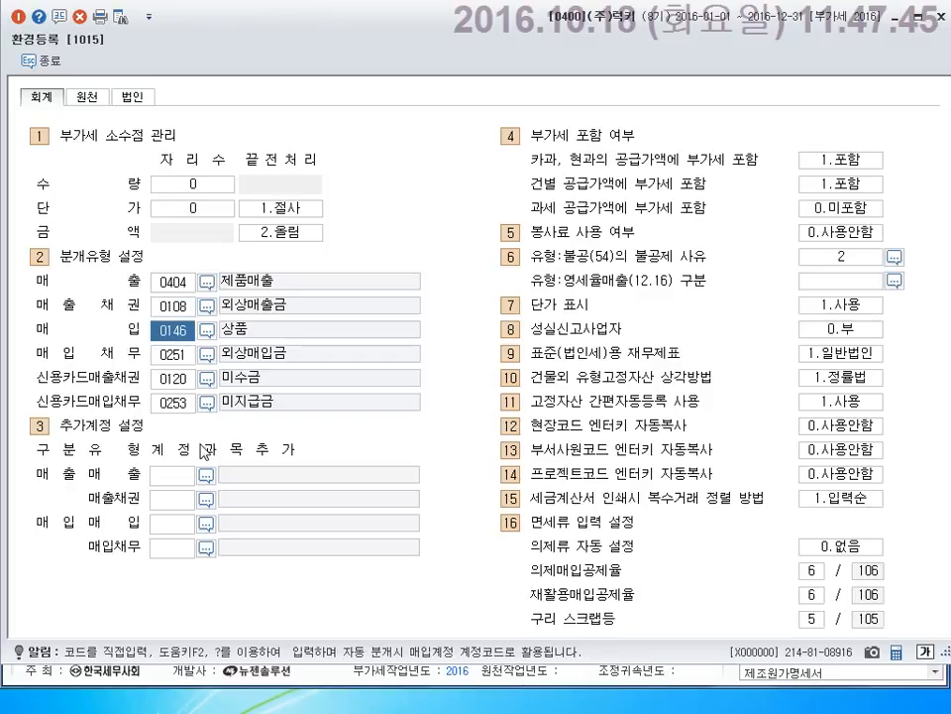
key(F2)
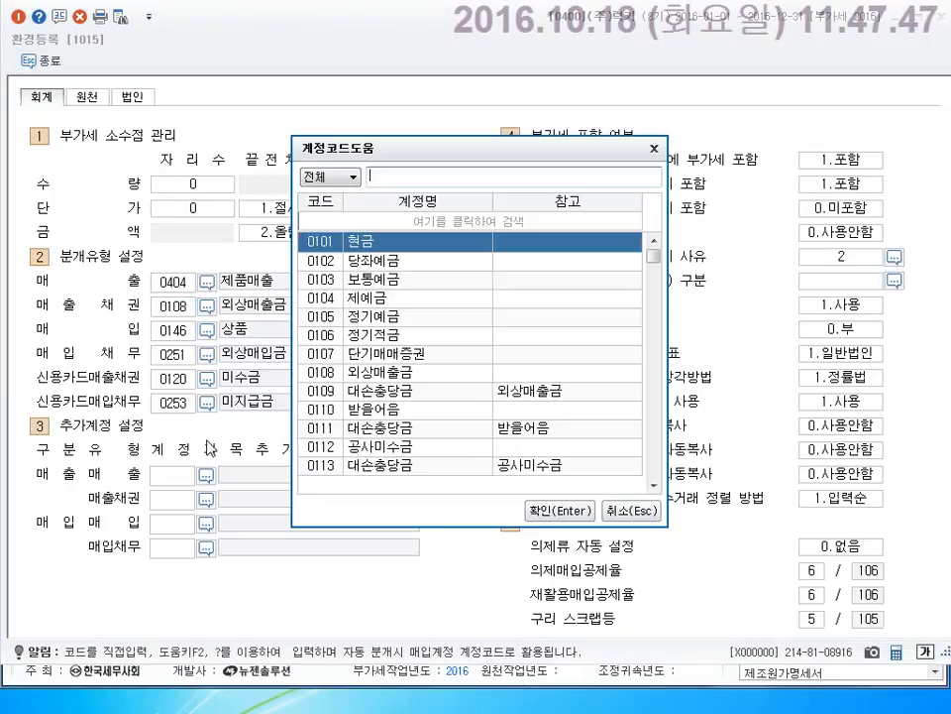
text(원재)
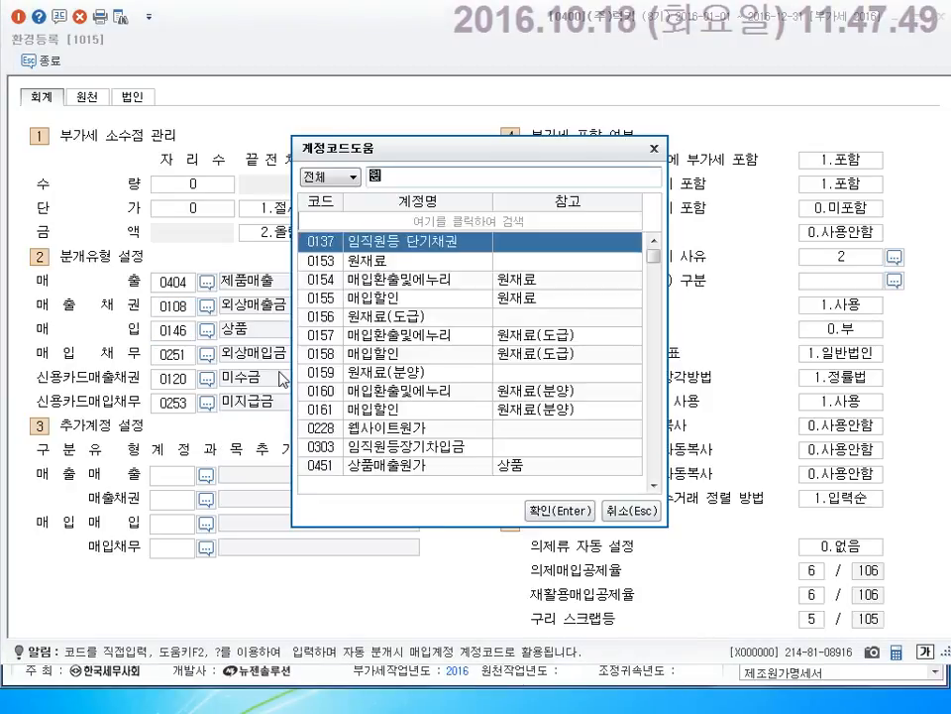
text(료)
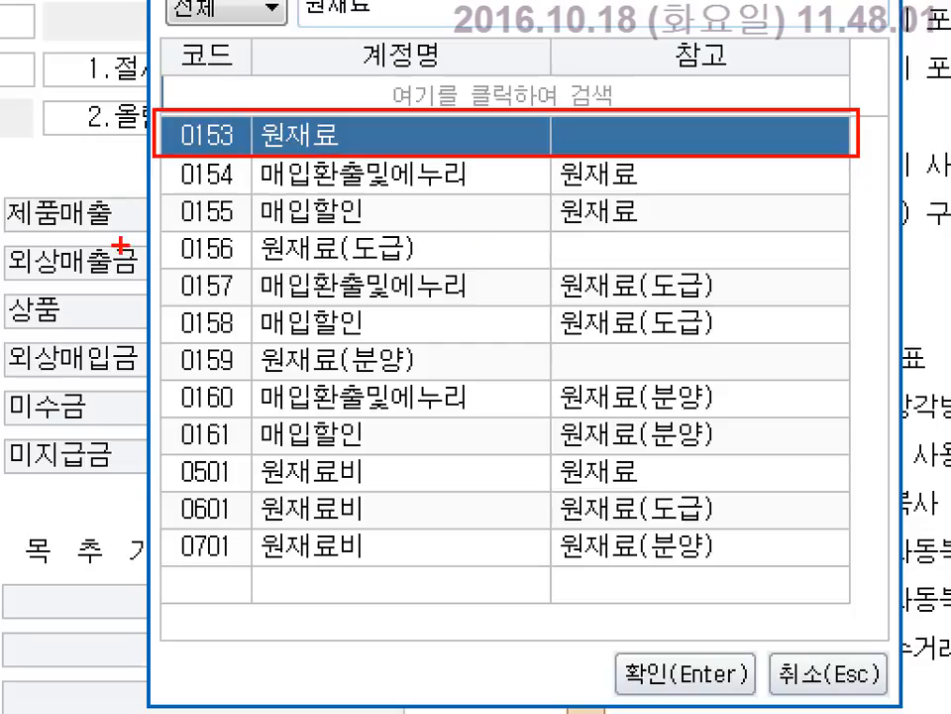
mouse_move(142, 230)
mouse_down()
mouse_move(676, 277)
mouse_move(855, 269)
mouse_up()
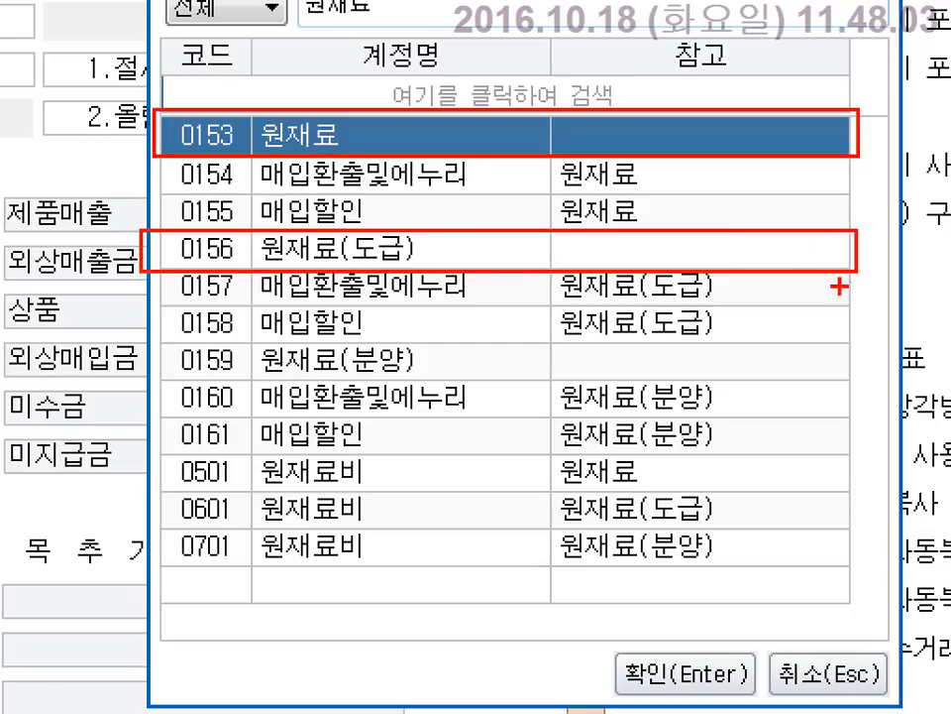
mouse_move(160, 349)
mouse_down()
mouse_move(277, 378)
mouse_move(852, 380)
mouse_up()
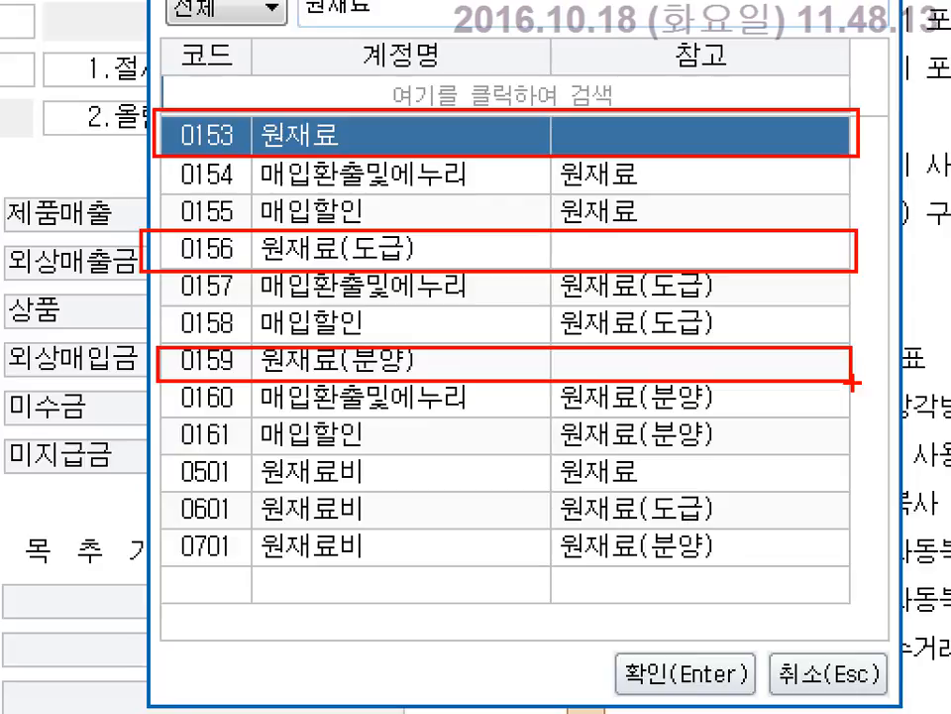
mouse_move(378, 218)
mouse_down()
mouse_move(355, 249)
mouse_move(305, 274)
mouse_up()
drag(321, 209, 354, 270)
drag(372, 322, 292, 406)
drag(316, 317, 375, 426)
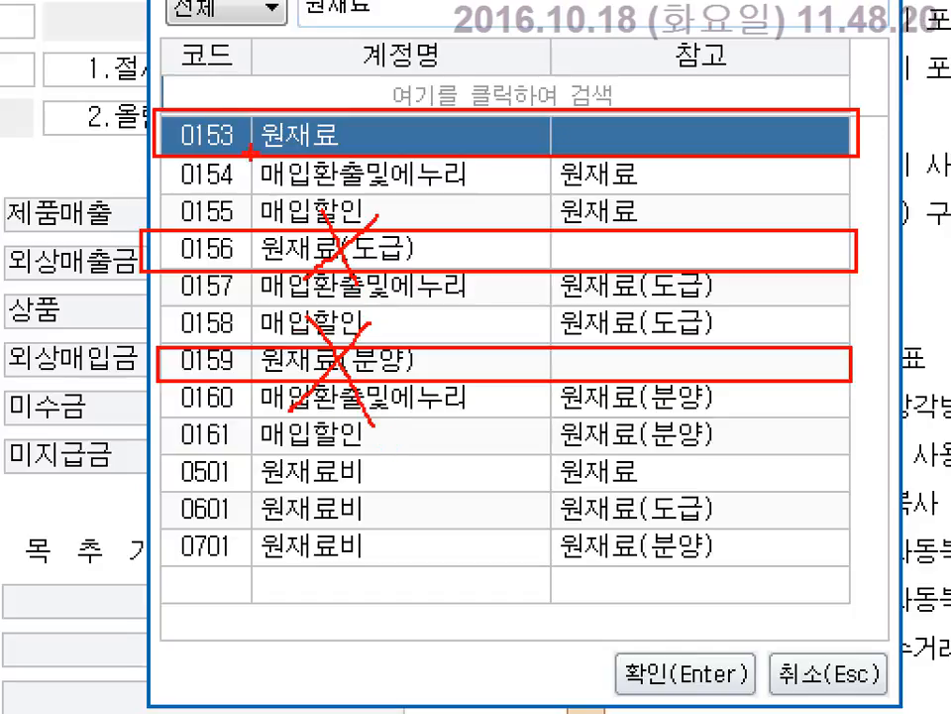
mouse_move(248, 154)
mouse_down()
mouse_move(171, 148)
mouse_move(234, 117)
mouse_up()
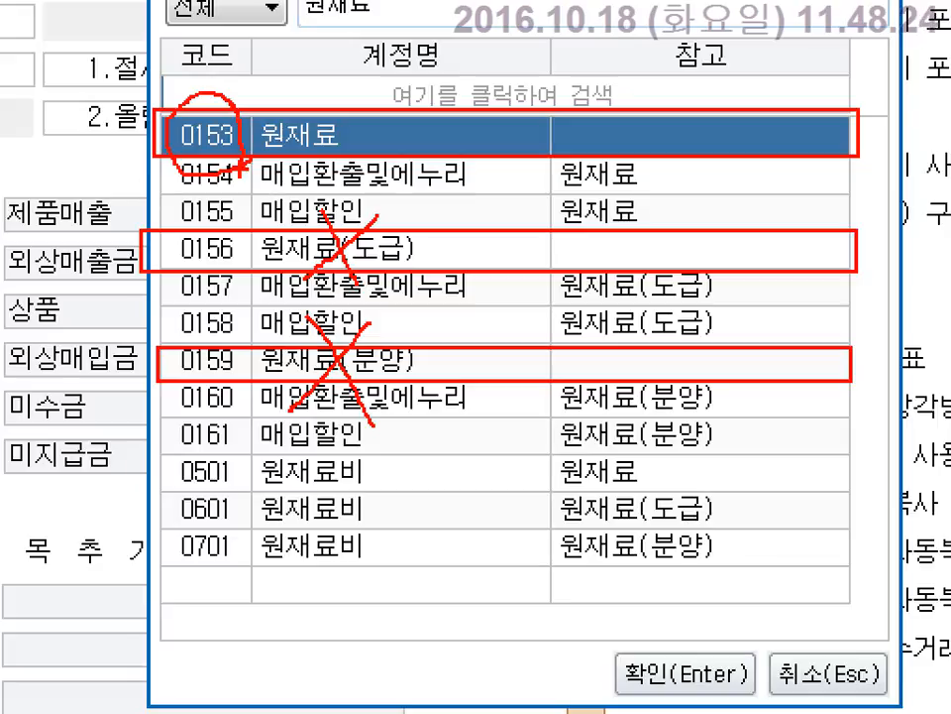
key(Escape)
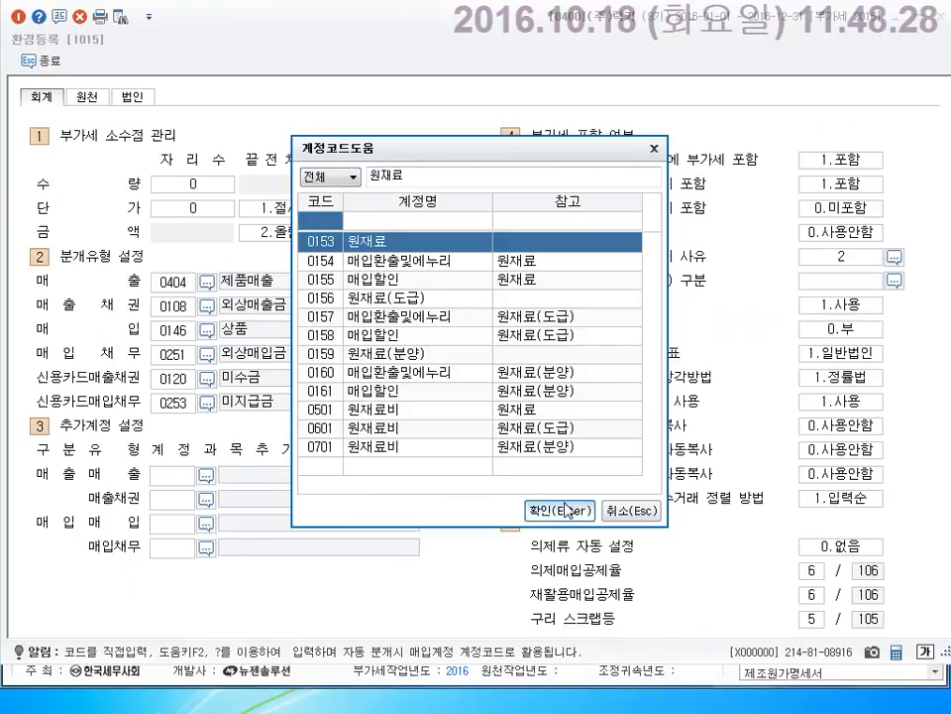
click(558, 511)
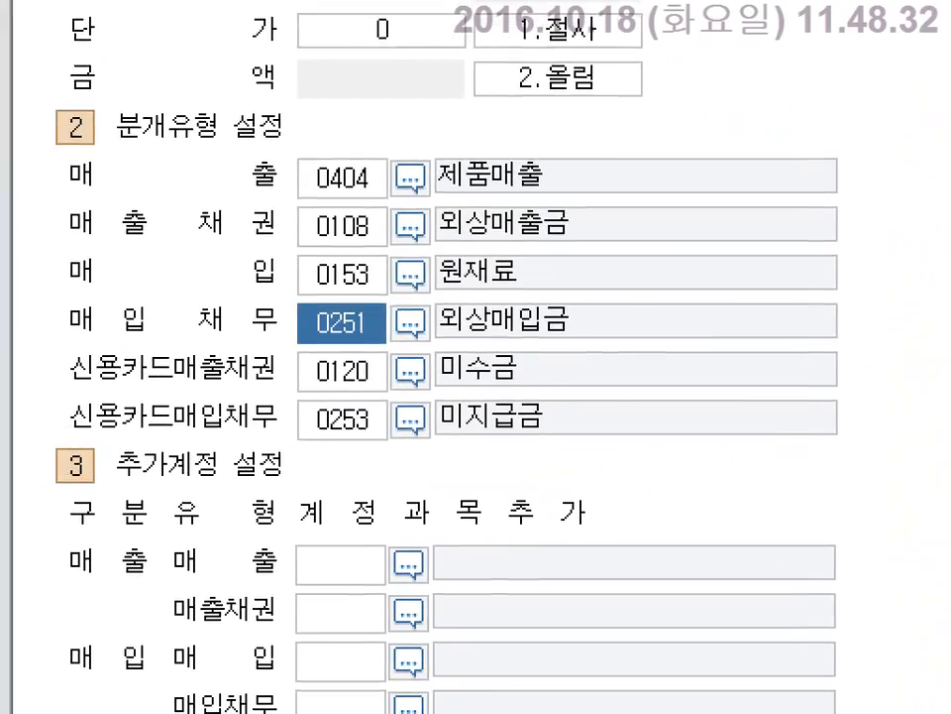
drag(0, 167, 297, 185)
drag(384, 160, 814, 198)
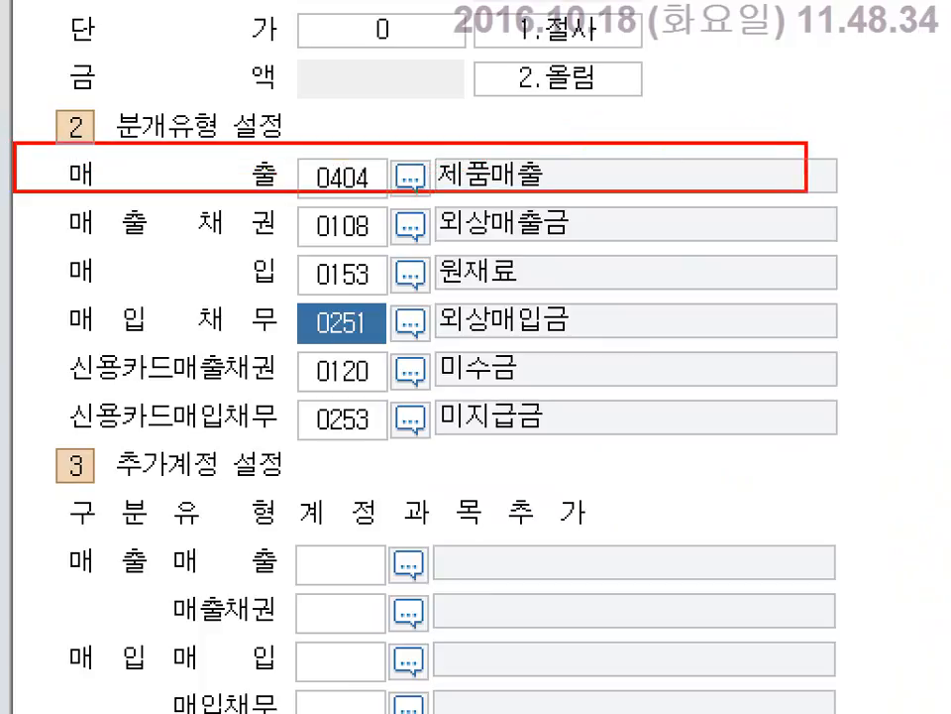
drag(38, 256, 847, 299)
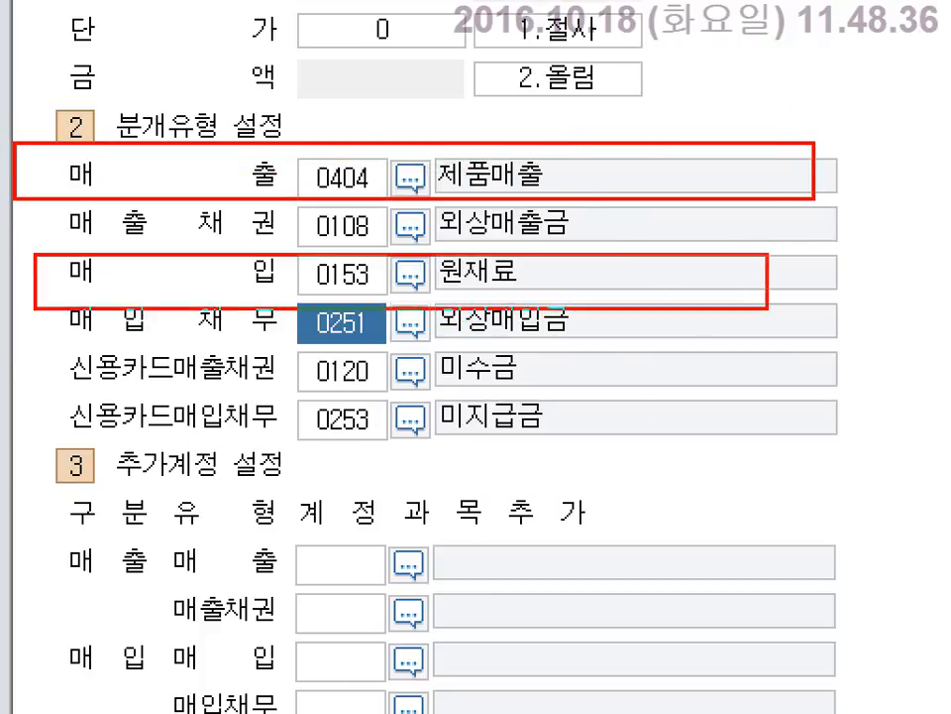
click(576, 157)
text(401)
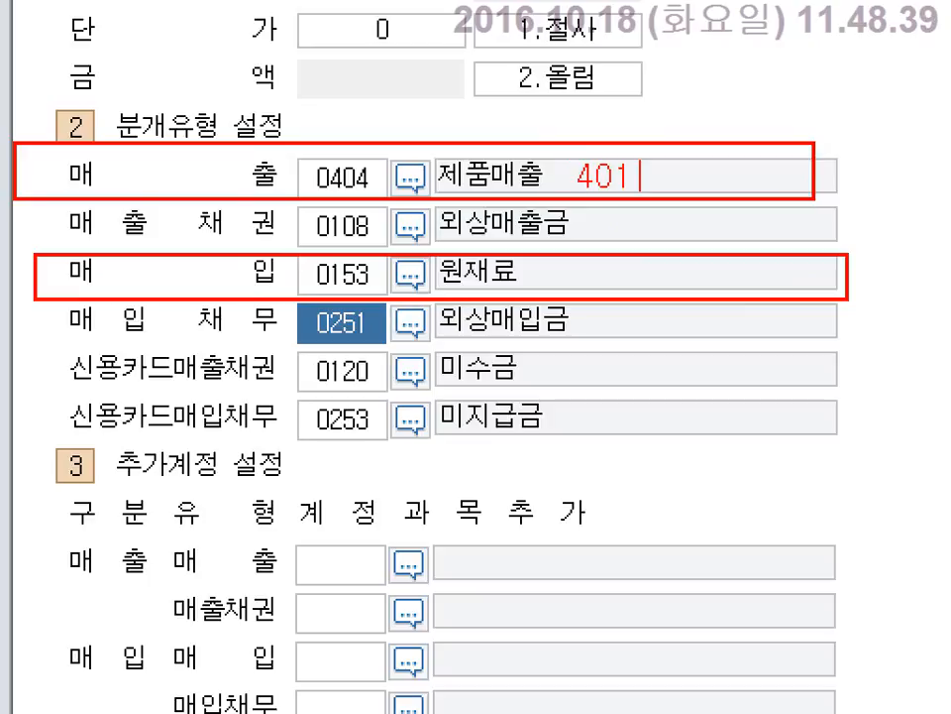
text(--> )
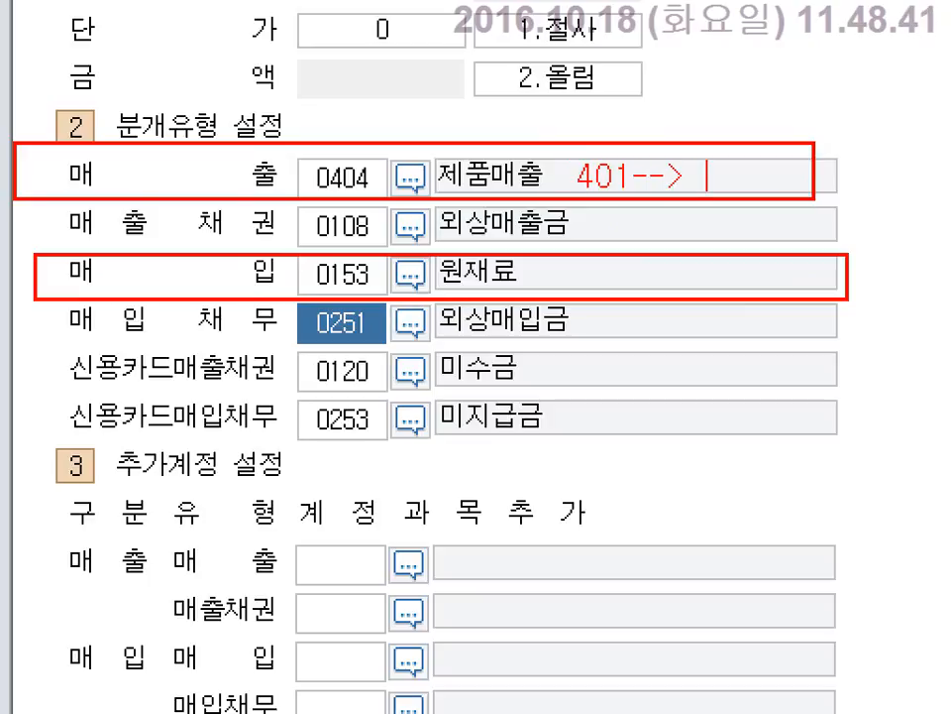
text(404)
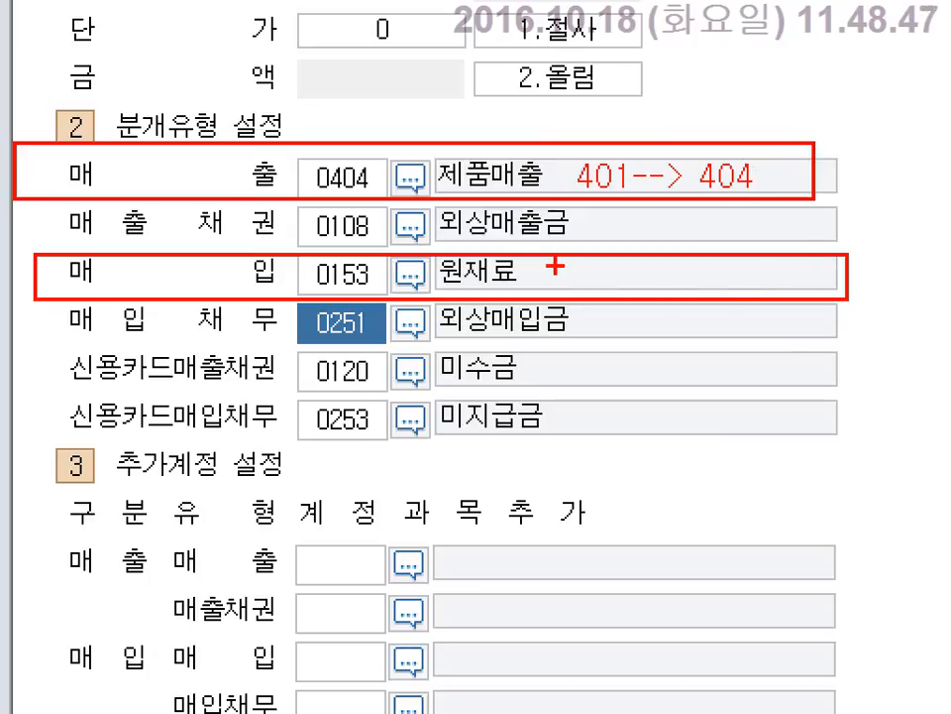
click(561, 267)
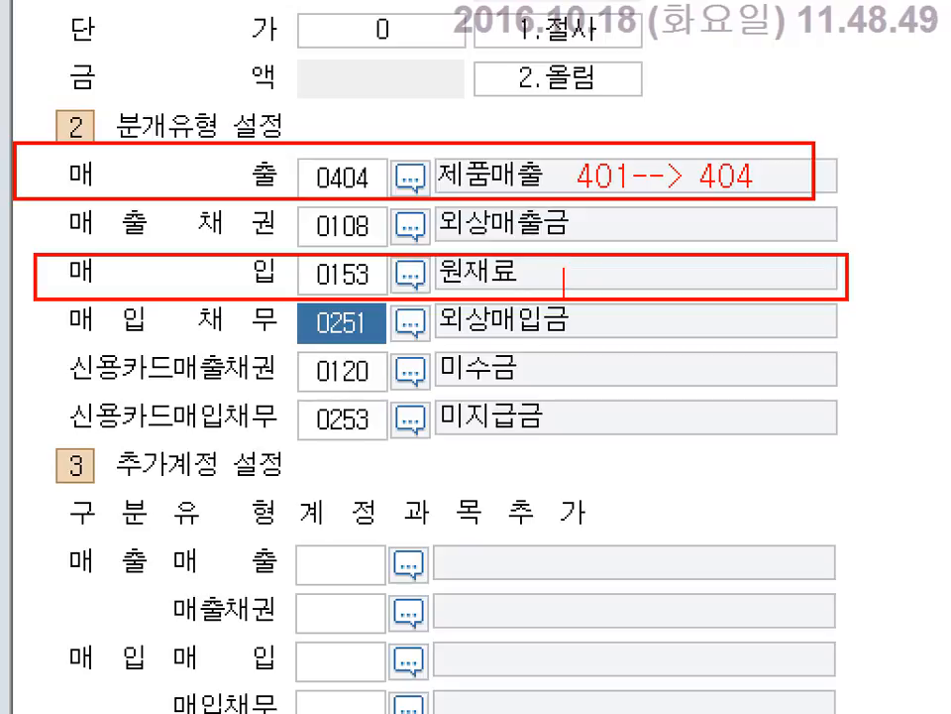
text(146 --)
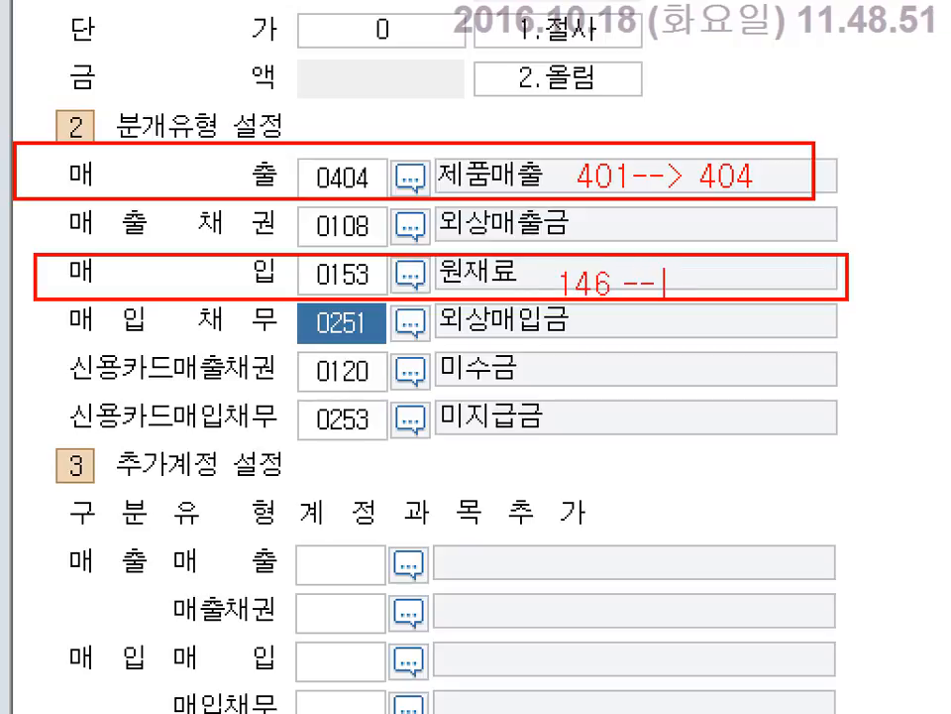
text(> )
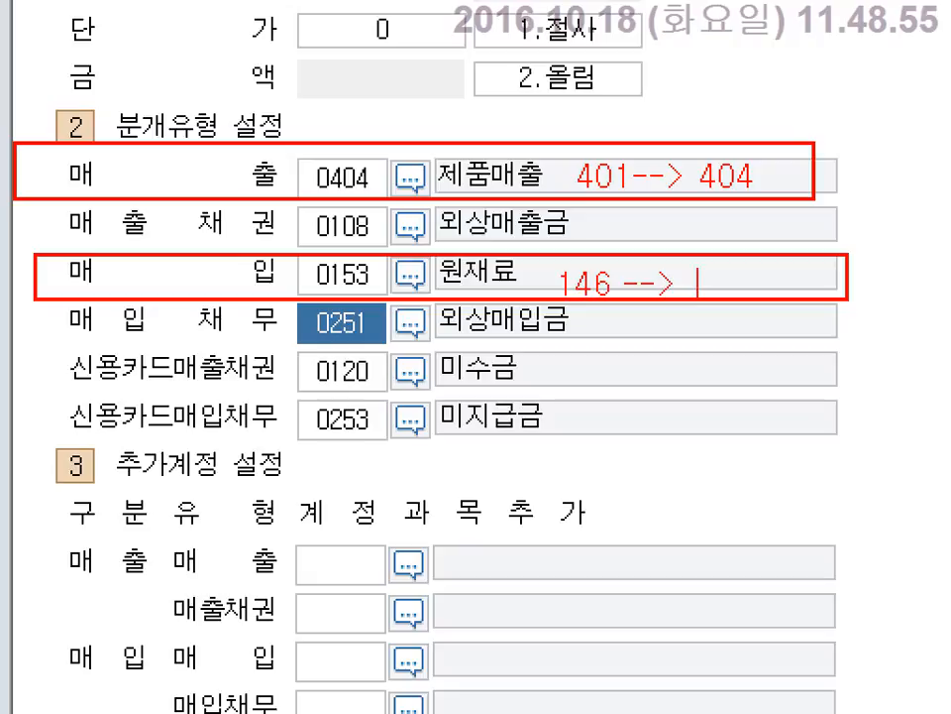
text(153)
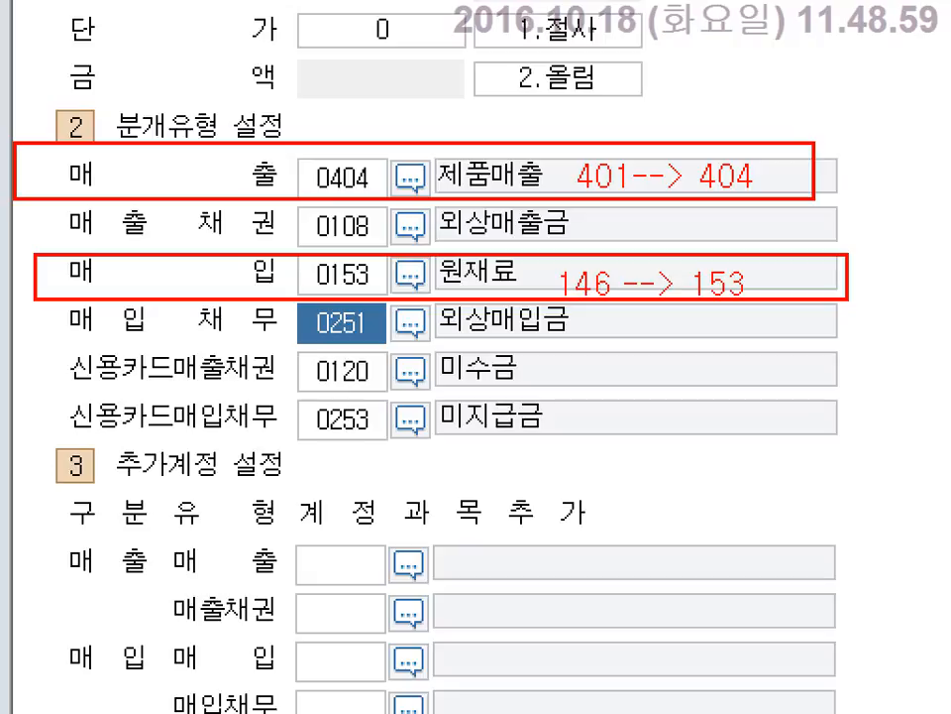
mouse_move(446, 89)
mouse_down()
mouse_move(543, 92)
mouse_move(486, 137)
mouse_move(548, 106)
mouse_move(580, 117)
mouse_up()
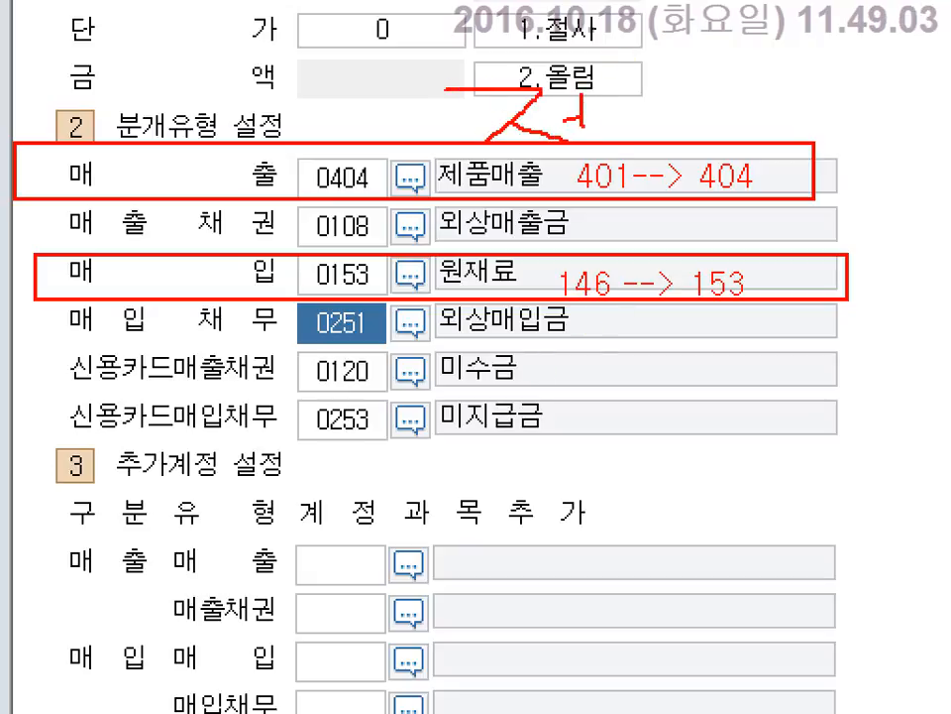
mouse_move(607, 76)
mouse_down()
mouse_move(605, 119)
mouse_move(674, 100)
mouse_move(666, 117)
mouse_move(697, 122)
mouse_move(658, 128)
mouse_move(702, 128)
mouse_up()
mouse_move(739, 87)
mouse_down()
mouse_move(733, 132)
mouse_move(763, 110)
mouse_up()
drag(769, 88, 771, 134)
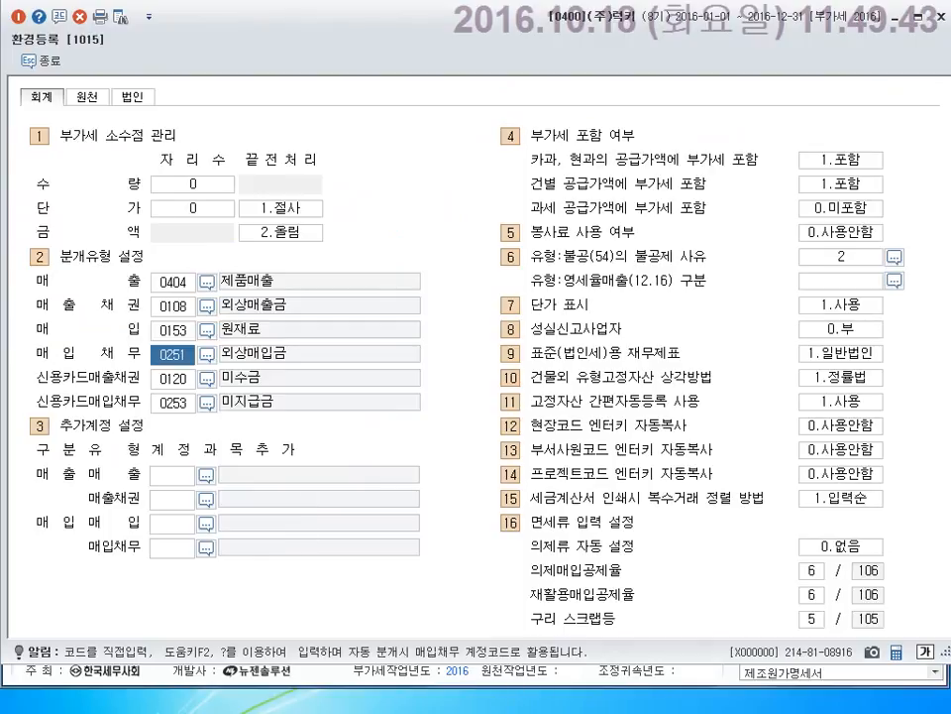
click(683, 711)
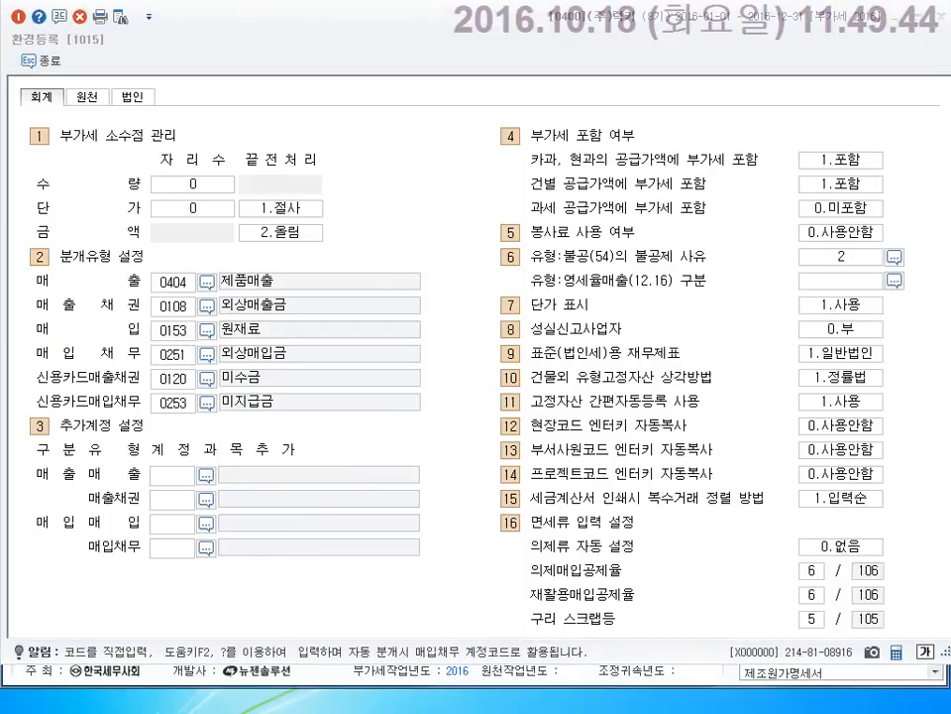